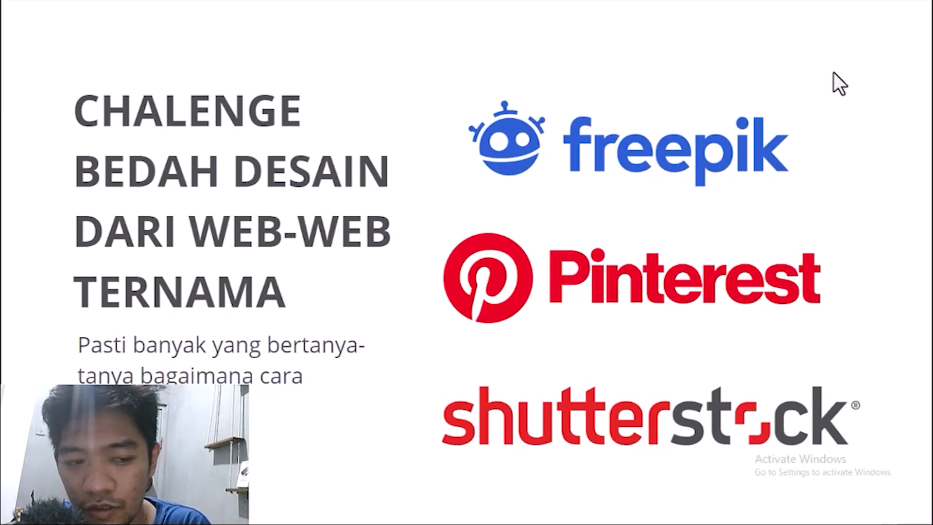
Advance the slideshow to the 'Chalenge Bedah Analisi Desain Poster' slide
mouse_move(456, 514)
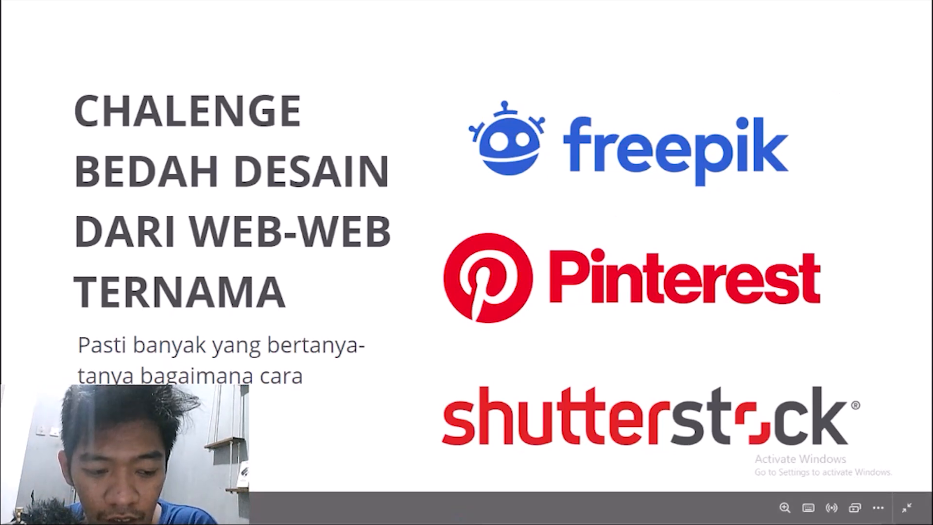
key(Right)
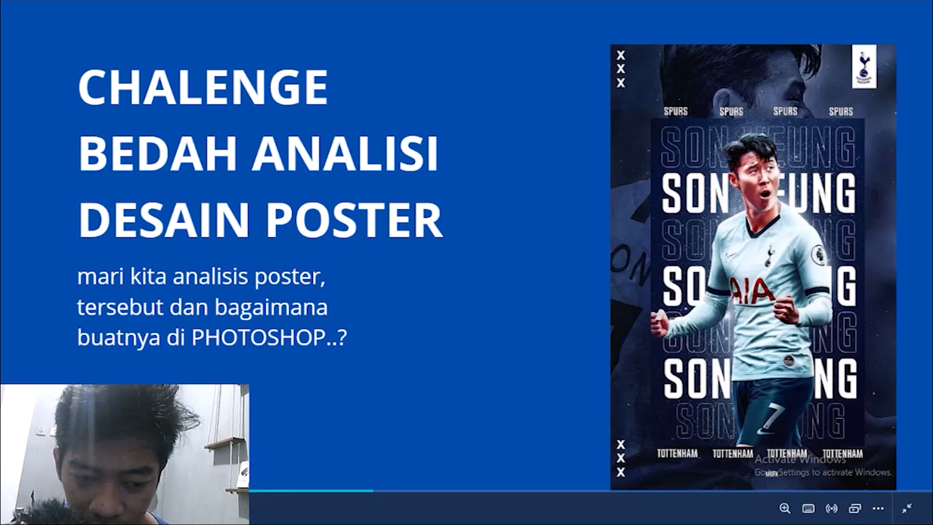
Advance past the analysis slide to bring up the sufi.psd poster in Photoshop
key(Right)
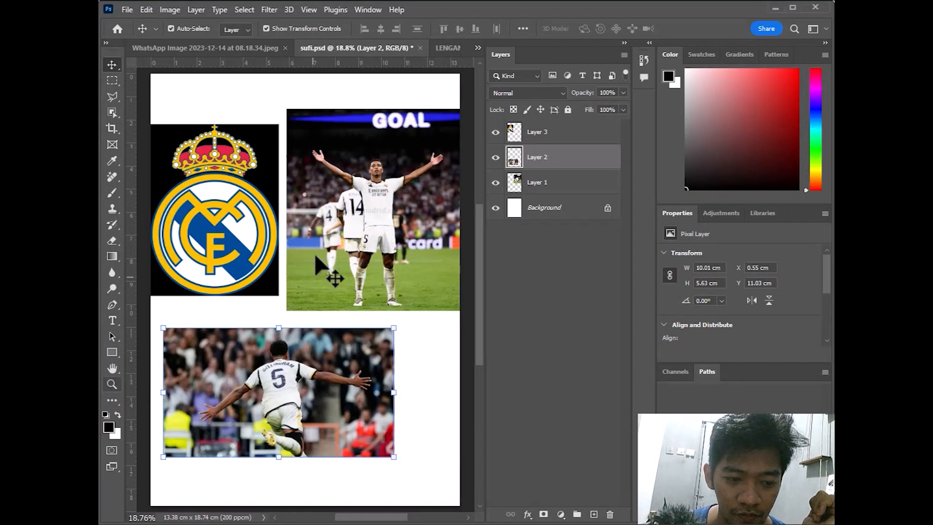
Select Layer 1 and zoom in on the celebrating player in the GOAL photo
click(326, 238)
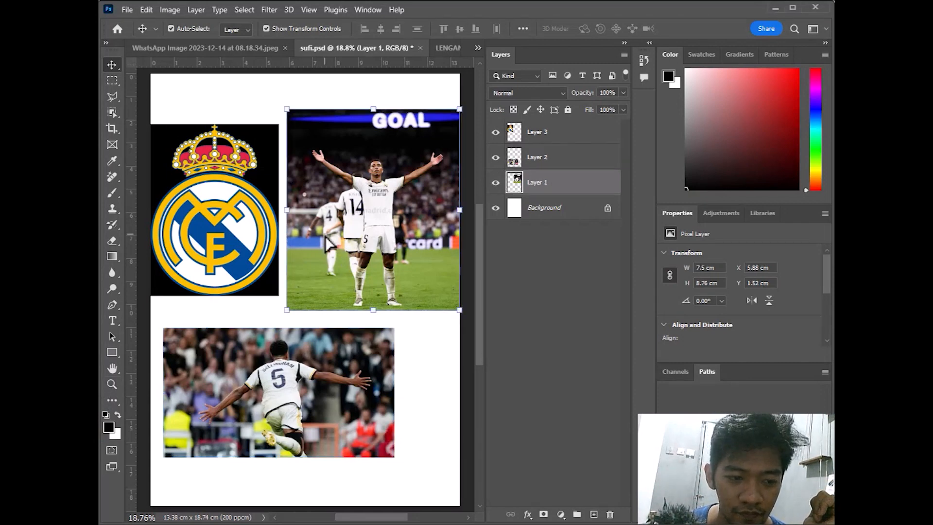
click(111, 384)
click(389, 203)
click(398, 166)
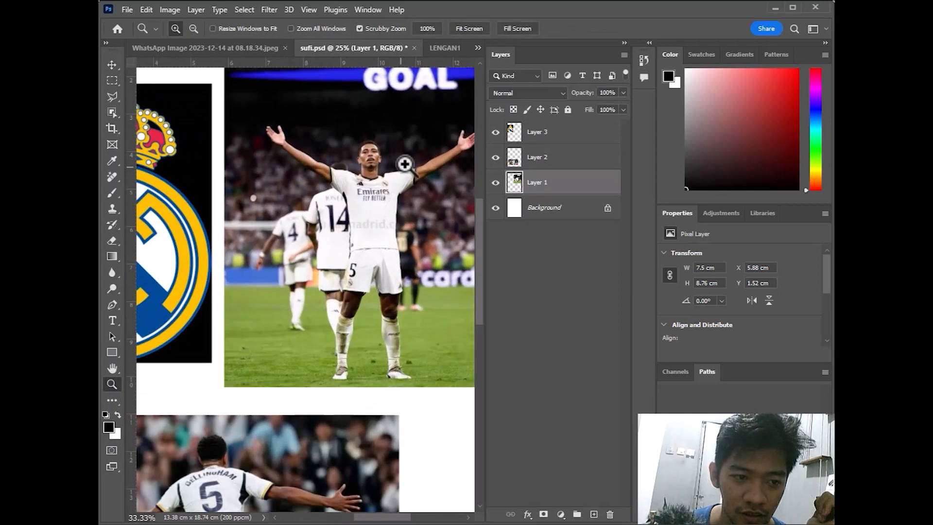
click(409, 193)
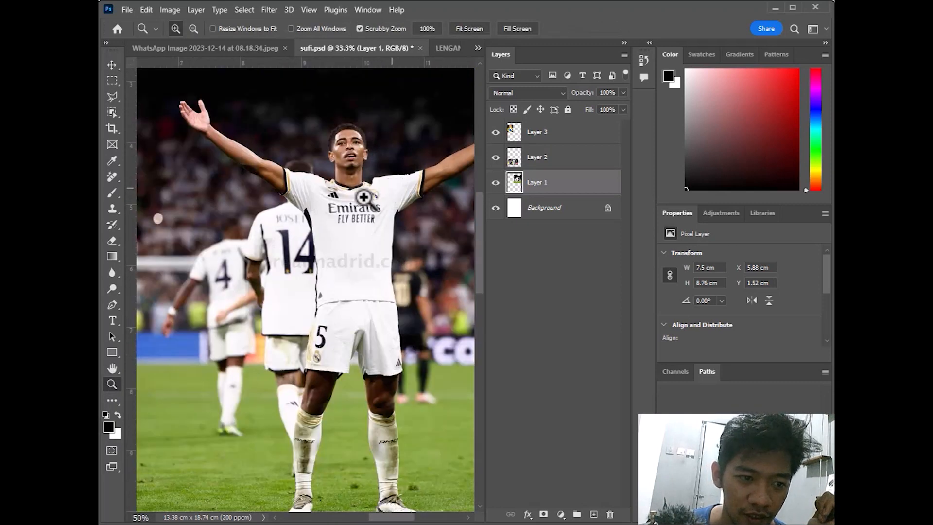
click(112, 65)
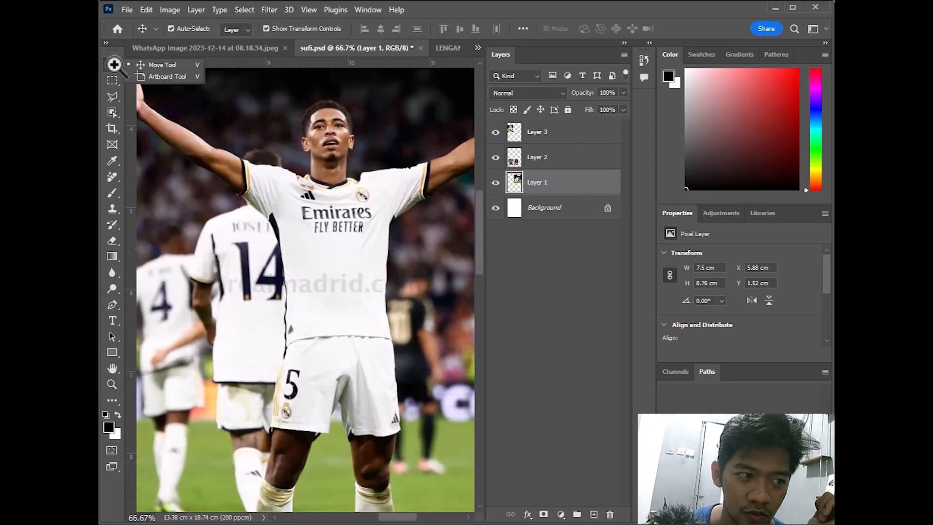
click(365, 229)
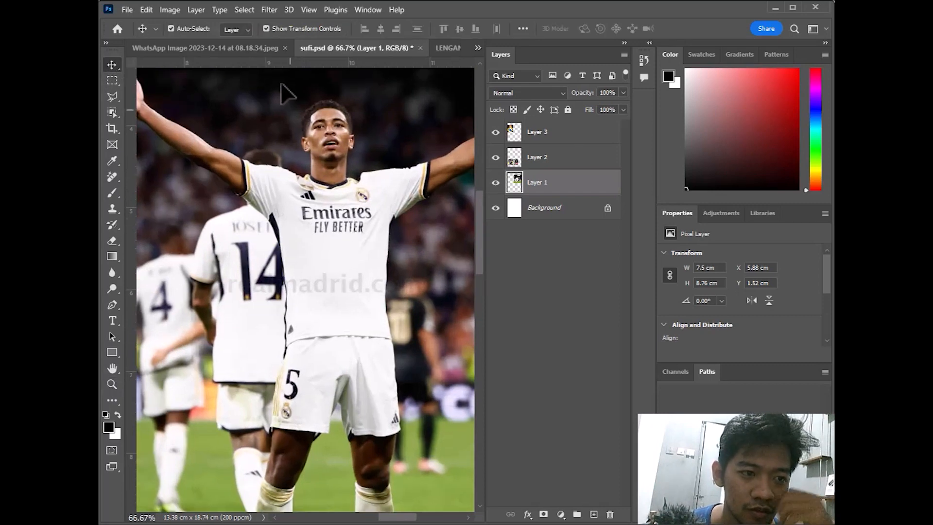
Select the player with Select > Subject, copy him to Layer 4, and hide Layer 1
click(245, 9)
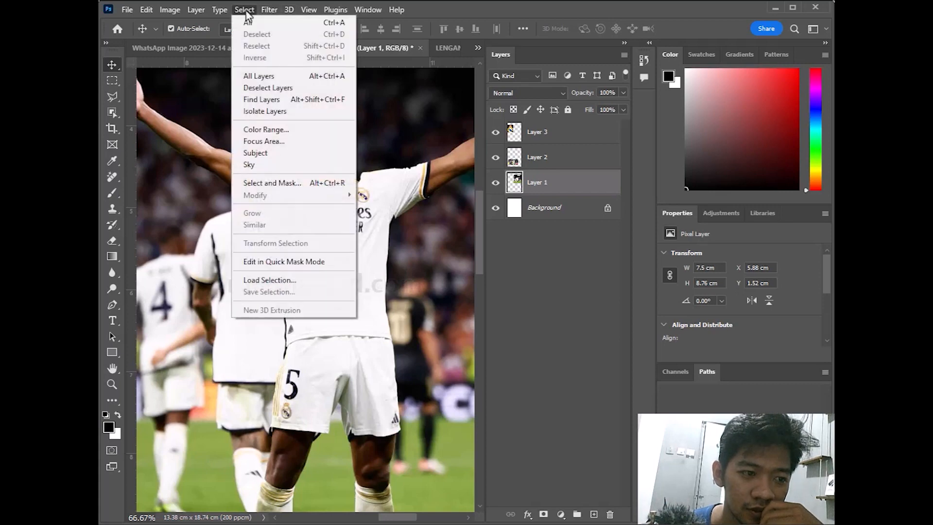
click(288, 158)
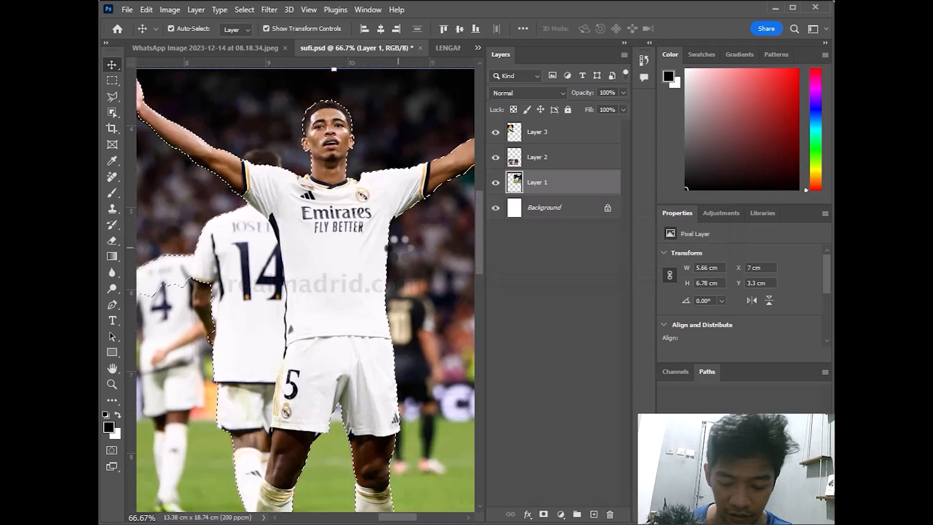
key(ctrl+minus)
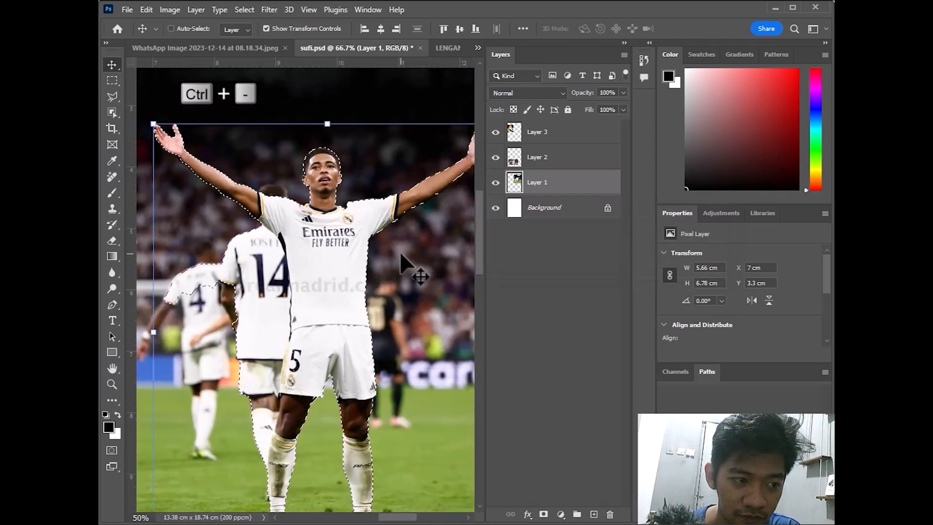
key(ctrl+minus)
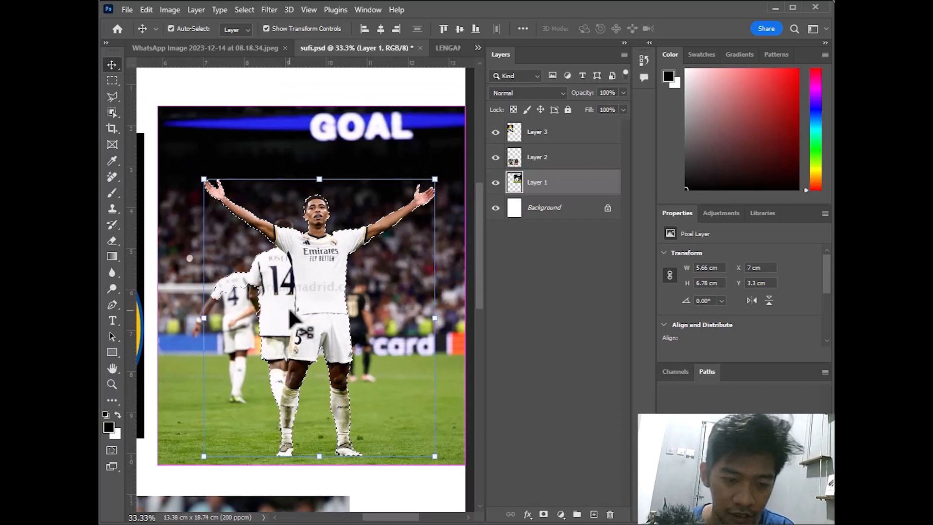
key(ctrl+j)
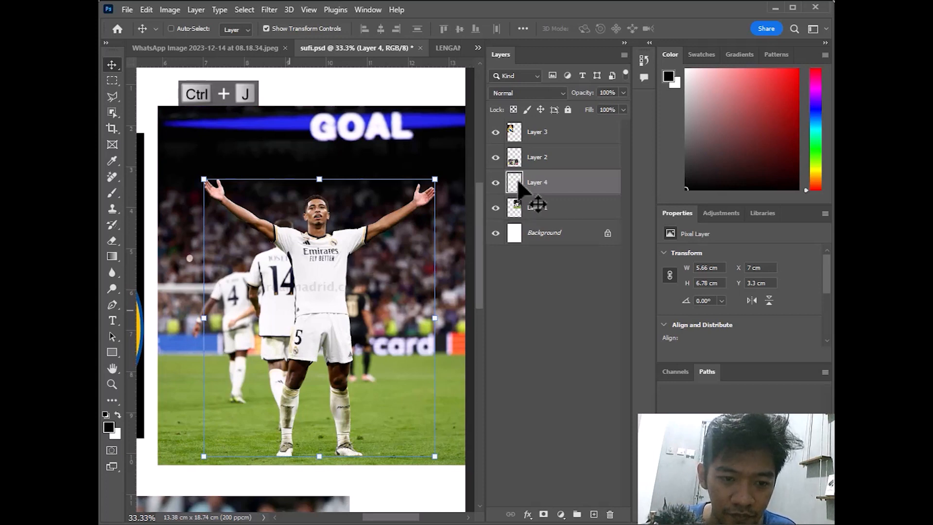
click(496, 208)
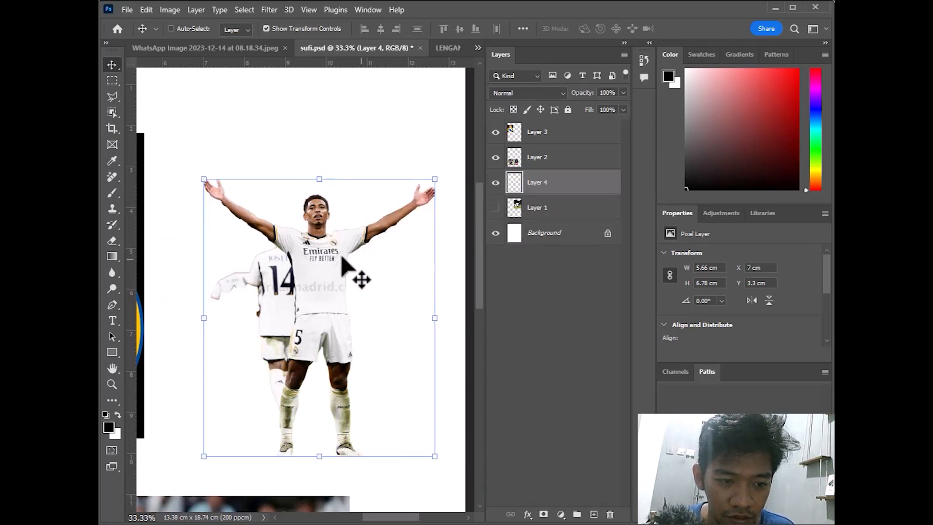
scroll(305, 252, up, 3)
scroll(304, 252, up, 2)
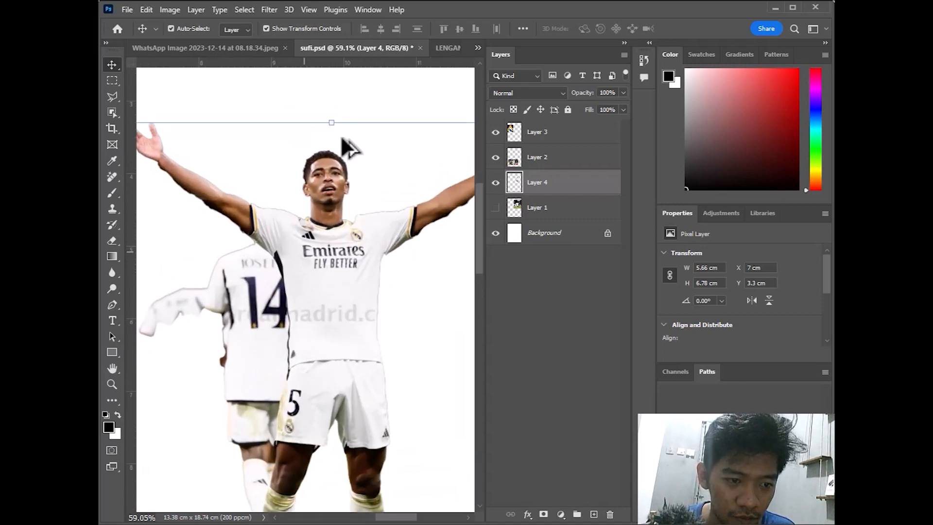
scroll(306, 247, up, 3)
scroll(258, 263, up, 1)
scroll(260, 273, up, 5)
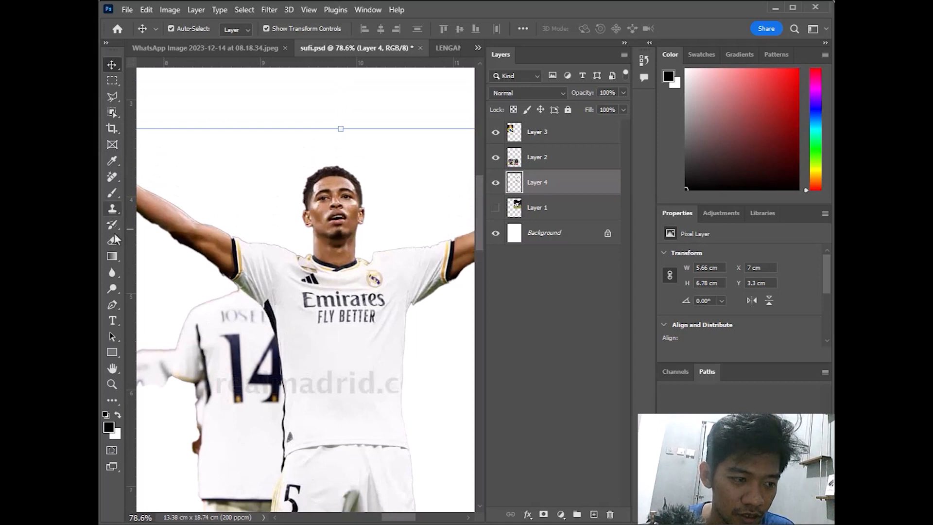
Start a Pen shape at the player's shoulder and trace down the shirt edge
click(113, 307)
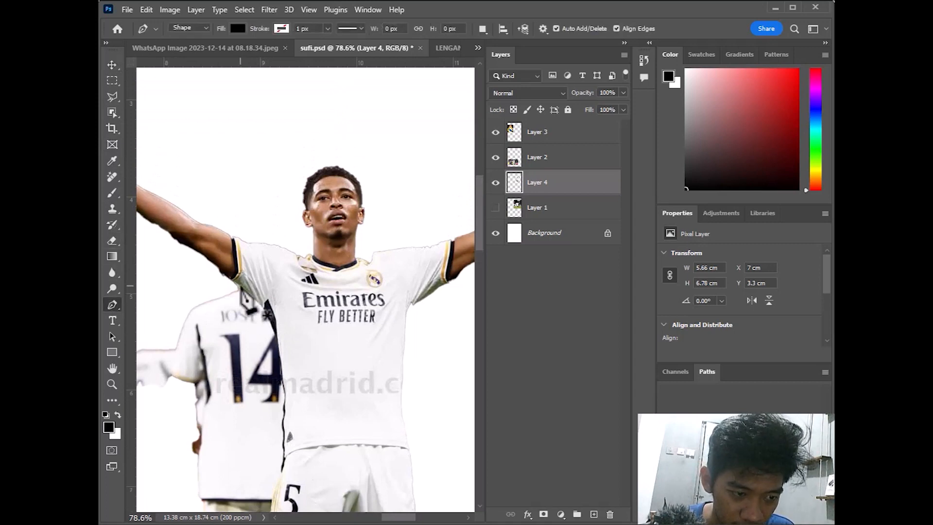
click(238, 286)
drag(250, 294, 286, 410)
key(ctrl+z)
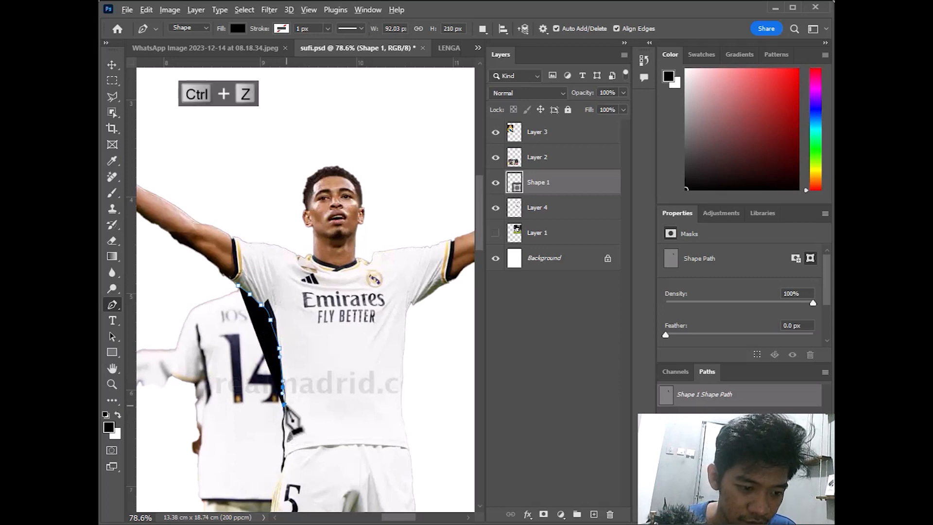
scroll(287, 408, up, 3)
drag(294, 391, 328, 300)
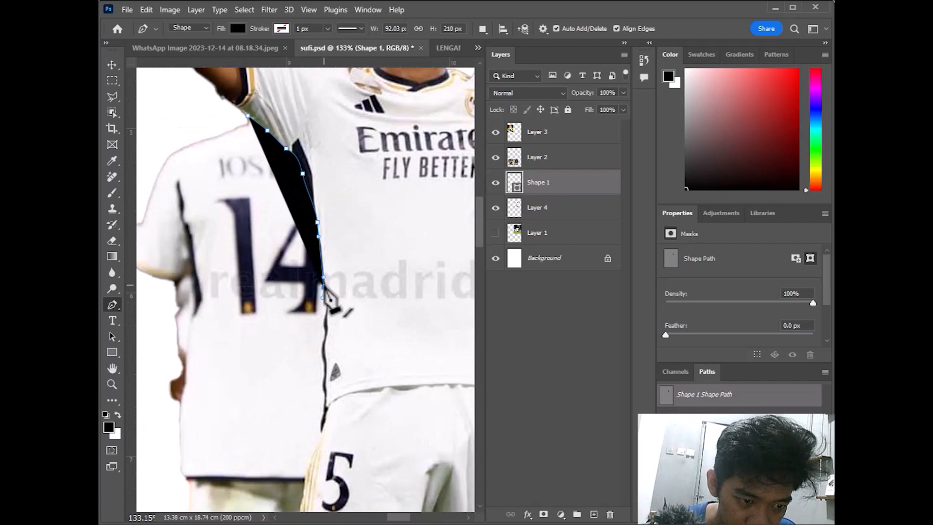
click(328, 302)
drag(324, 319, 321, 341)
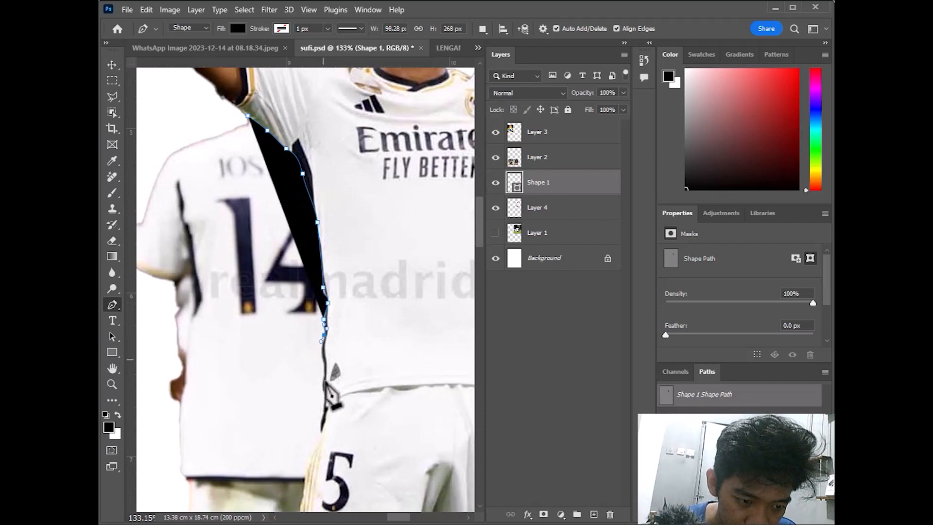
click(323, 356)
click(325, 380)
click(323, 391)
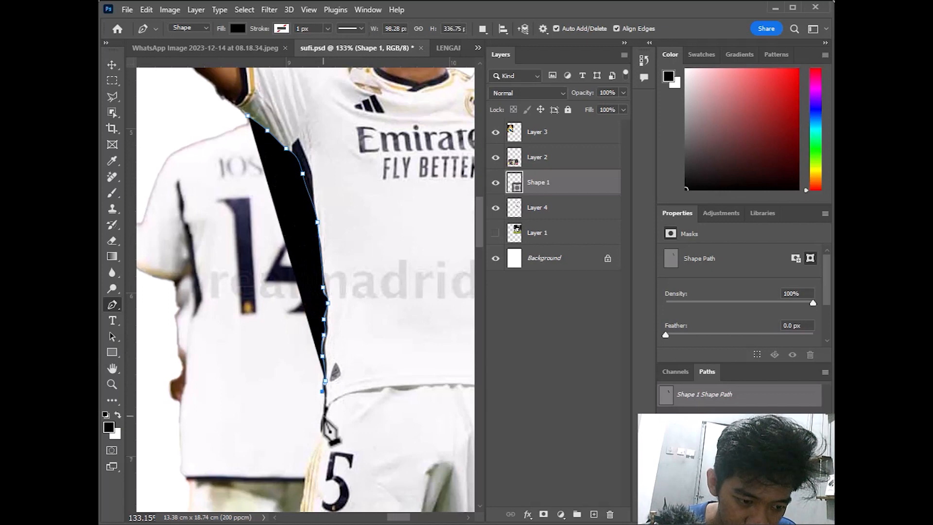
click(323, 415)
click(321, 424)
drag(321, 445, 320, 452)
drag(310, 467, 309, 473)
Continue the outline down the shorts, thigh and calf to the bottom of the sock
drag(434, 179, 433, 184)
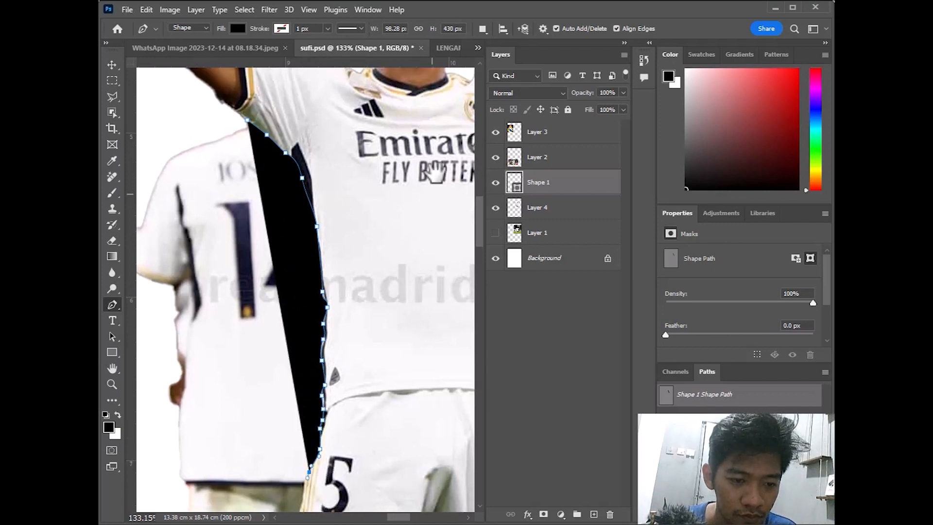
drag(385, 449, 437, 160)
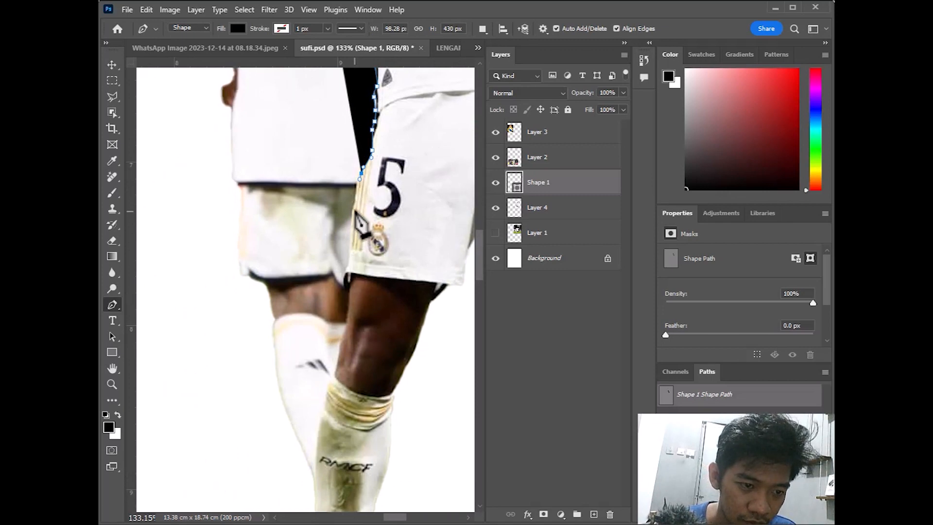
drag(355, 208, 350, 253)
click(345, 269)
click(340, 283)
click(346, 293)
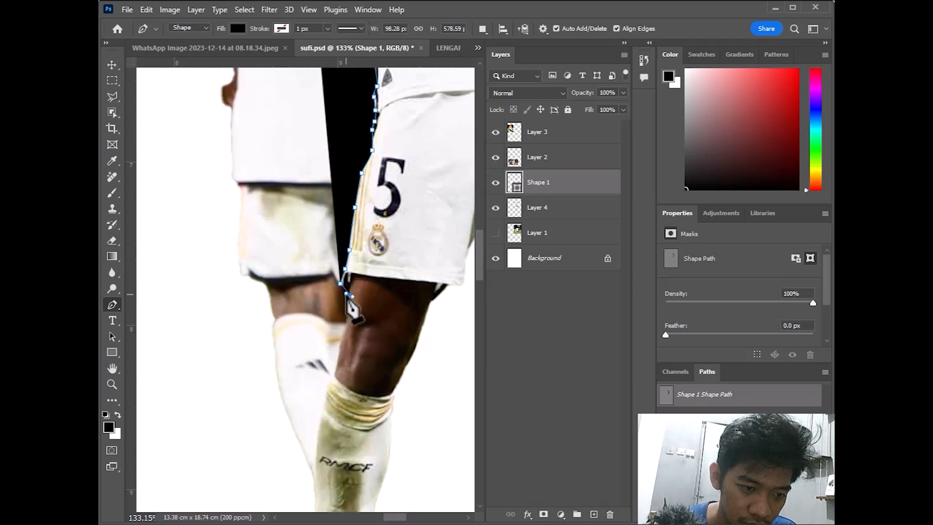
key(ctrl+z)
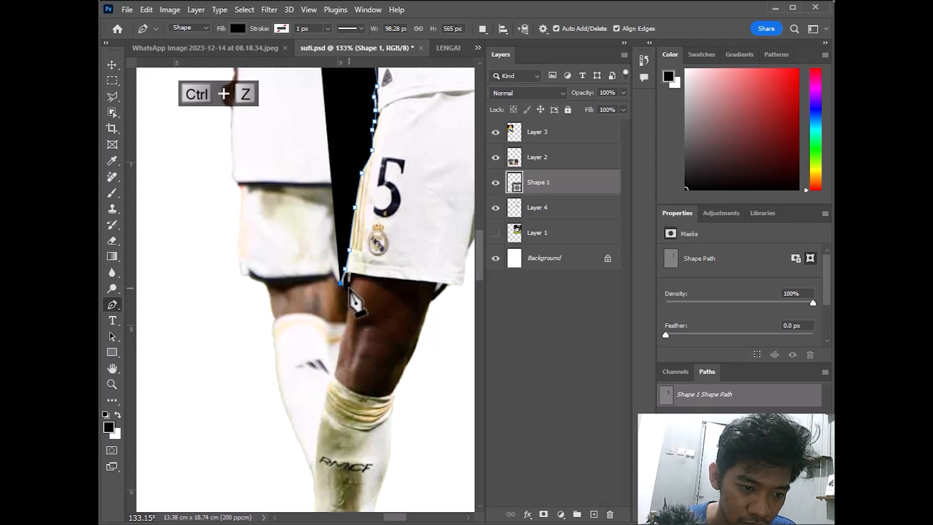
click(345, 296)
drag(345, 325, 340, 336)
click(340, 346)
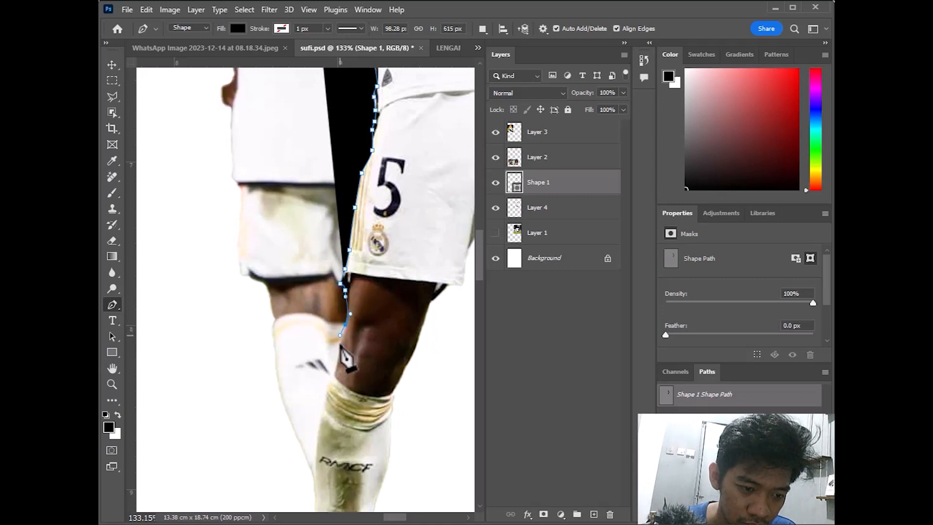
click(332, 378)
drag(324, 394, 324, 406)
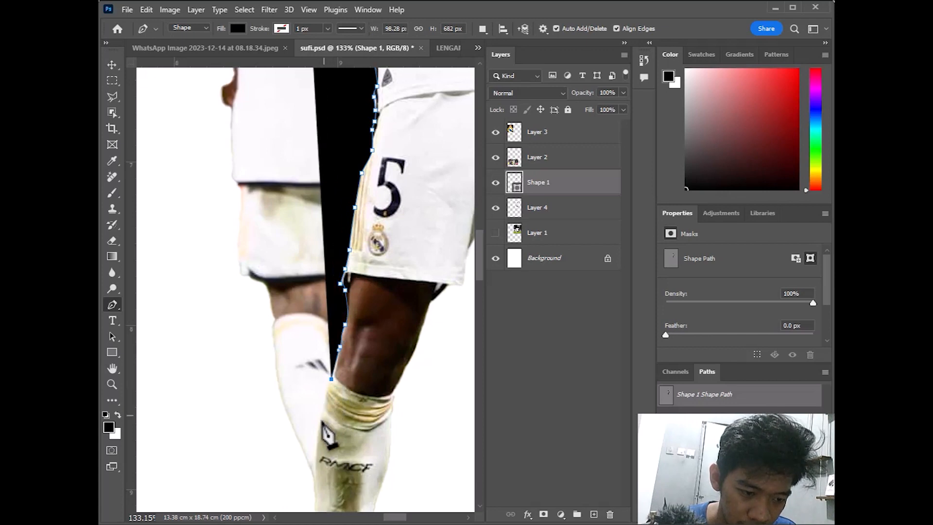
click(318, 431)
drag(316, 475, 314, 478)
click(309, 488)
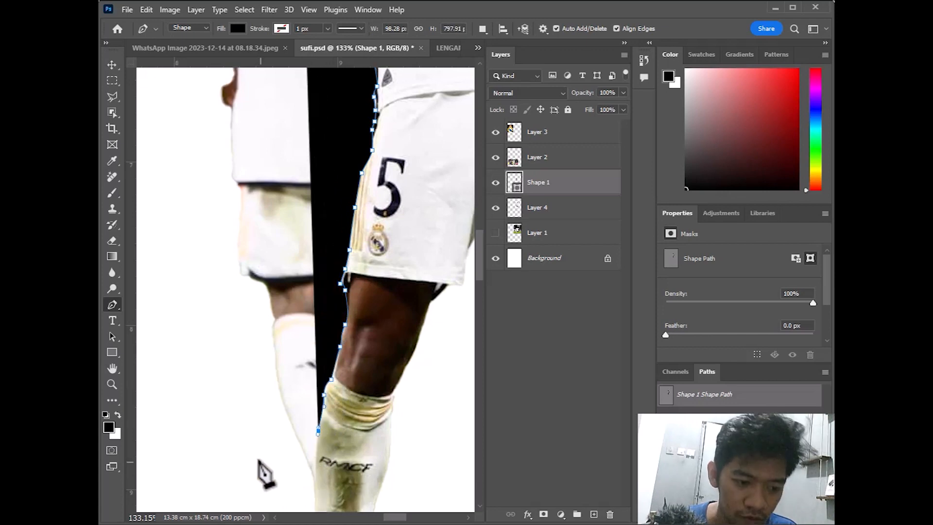
Extend the shape out to the lower left and back up to close it at the shoulder
click(257, 460)
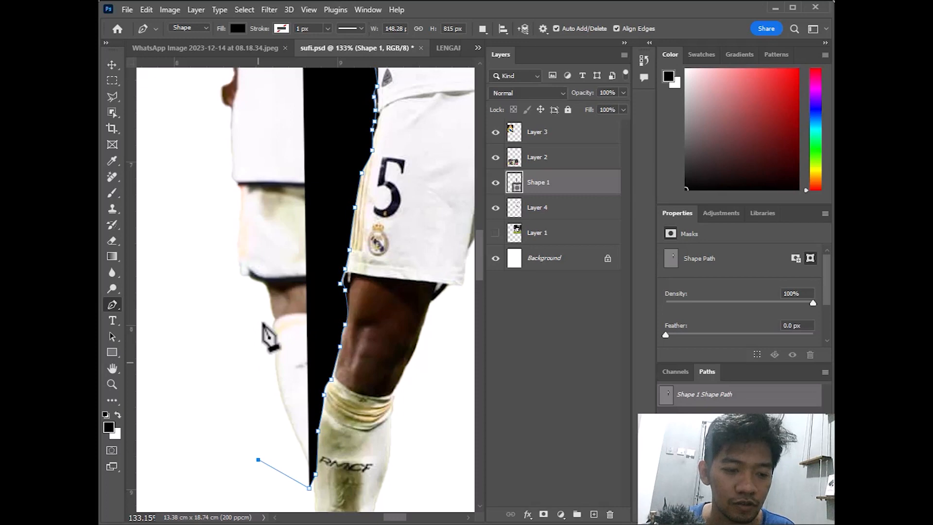
scroll(267, 332, down, 3)
drag(301, 219, 350, 470)
click(302, 481)
click(276, 367)
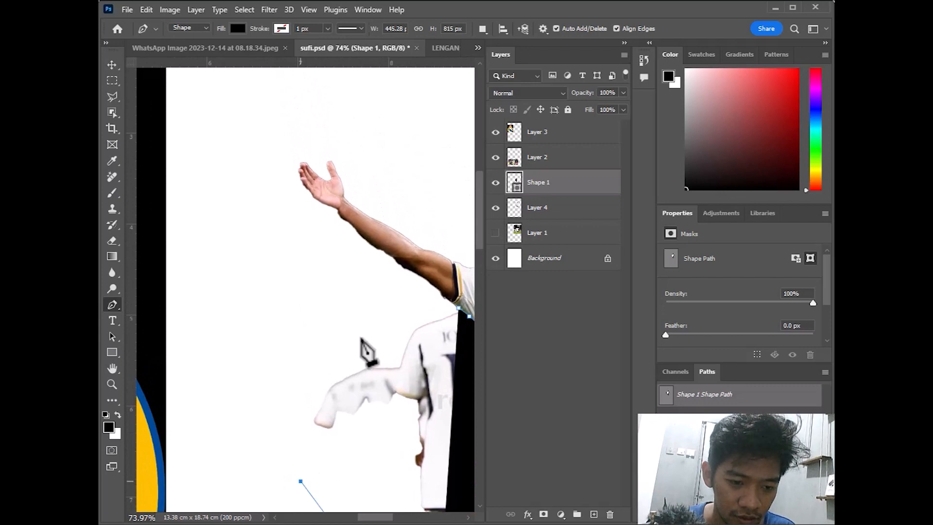
drag(361, 337, 385, 331)
click(459, 309)
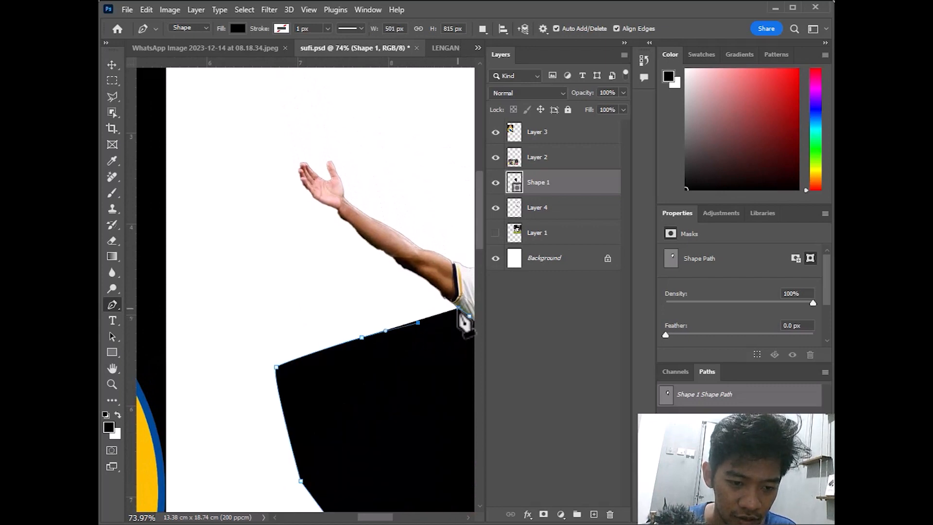
Turn the shape path into a selection with a 2 px feather and hide Shape 1
right_click(460, 312)
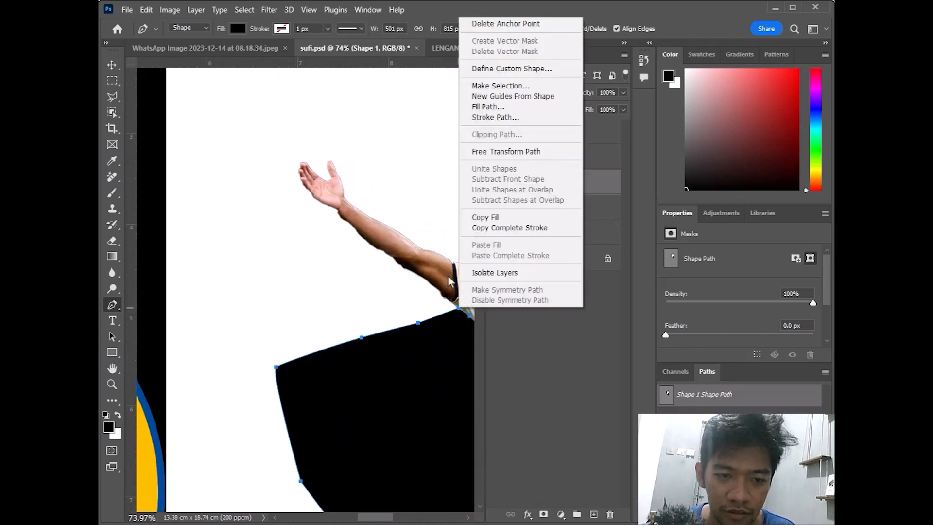
click(494, 85)
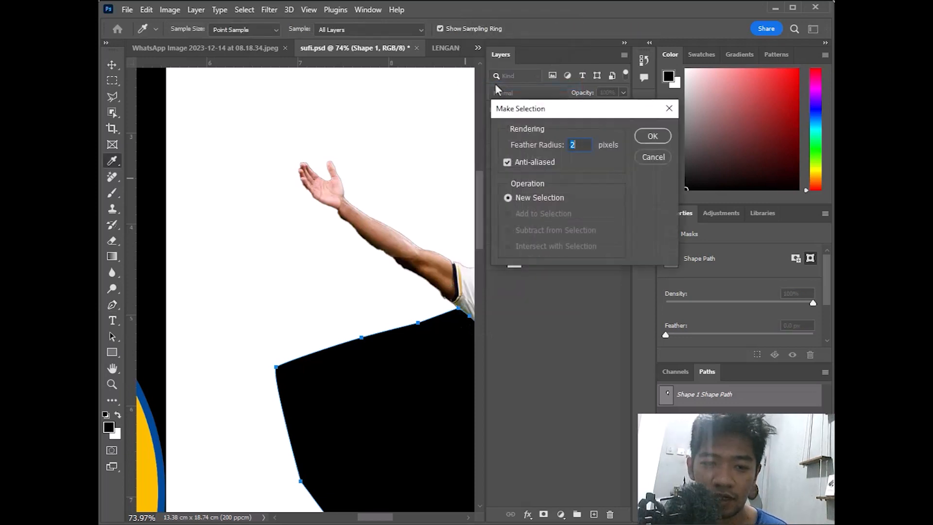
click(649, 137)
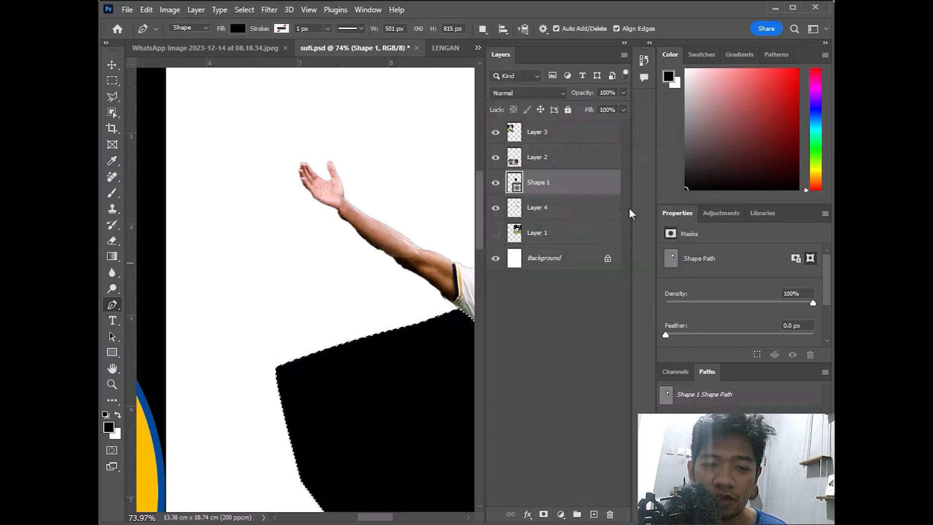
click(547, 239)
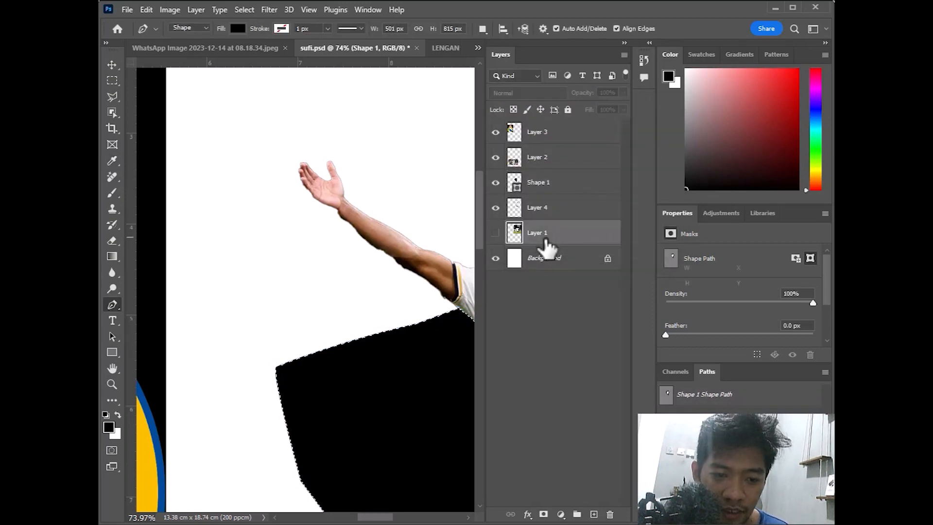
drag(377, 518, 401, 518)
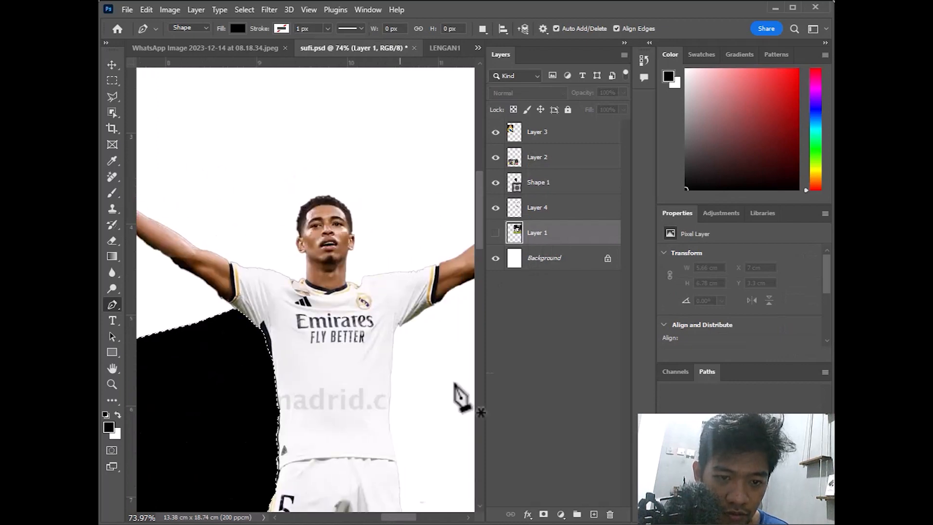
click(495, 182)
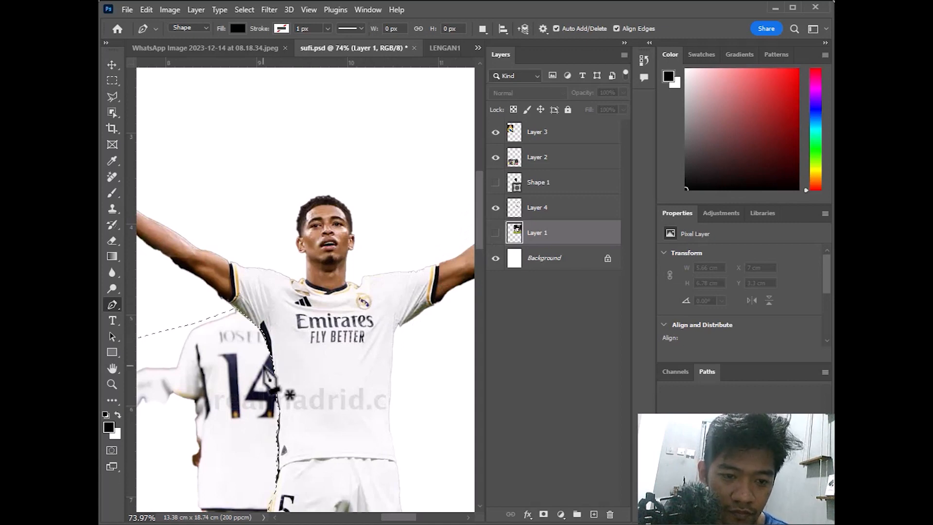
Delete the teammate from Layer 4, deselect, and fit the poster on screen
click(556, 209)
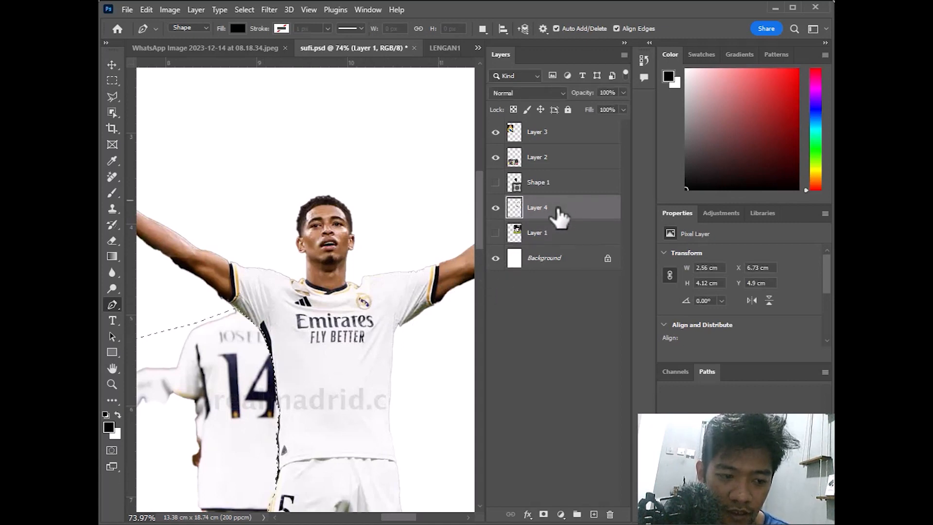
key(Delete)
key(ctrl+d)
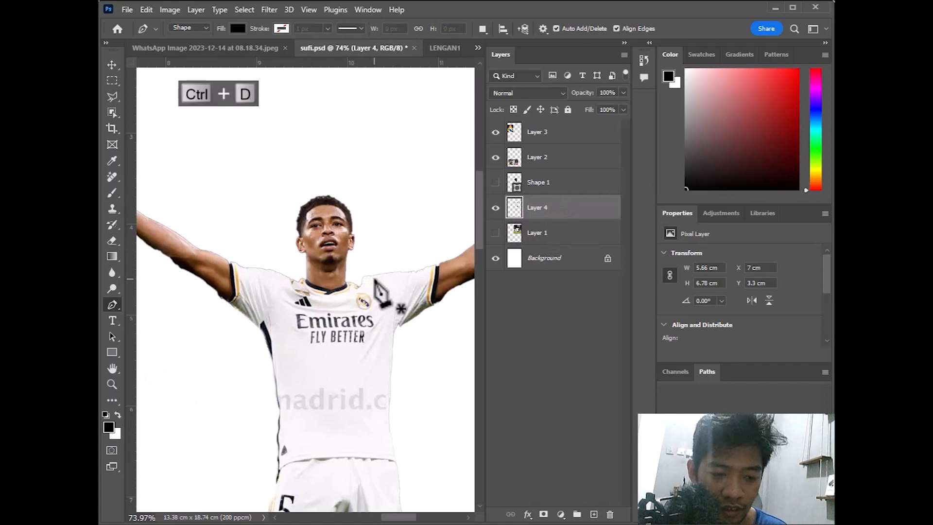
click(110, 386)
right_click(291, 292)
click(318, 299)
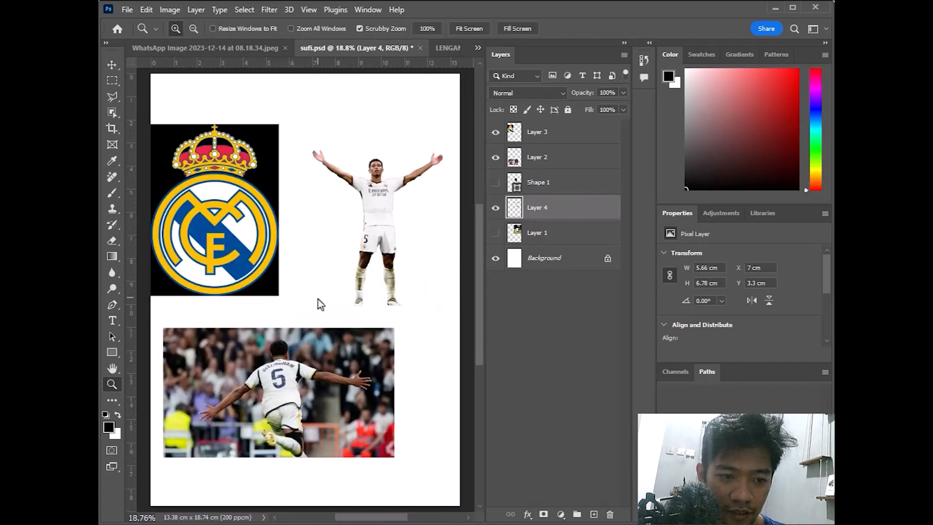
Copy the kneeling number 5 player from Layer 2 onto Layer 5 via Select > Subject, then hide Layer 2
click(115, 64)
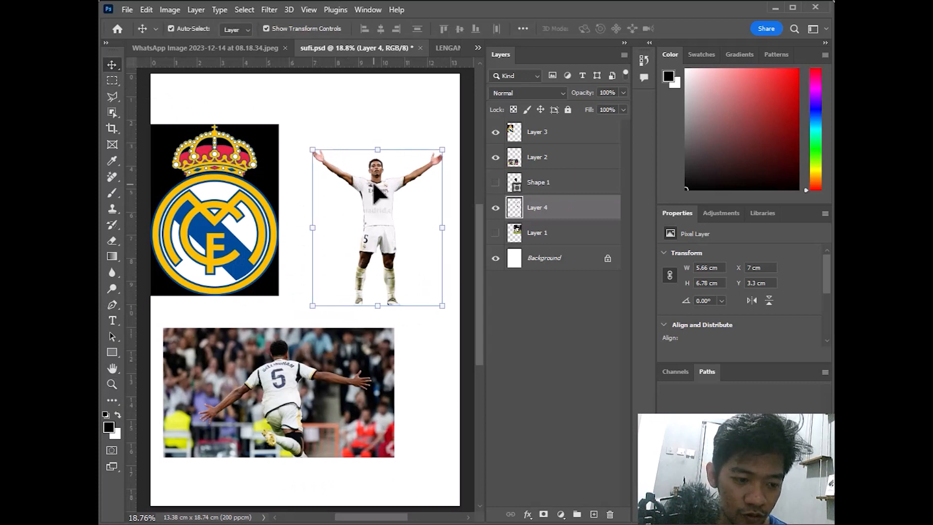
scroll(287, 422, up, 1)
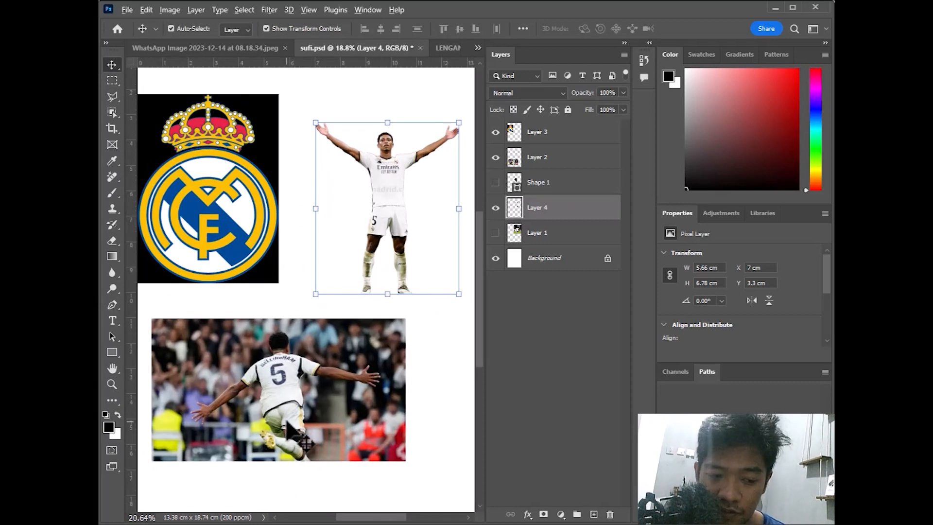
scroll(287, 423, up, 5)
click(285, 368)
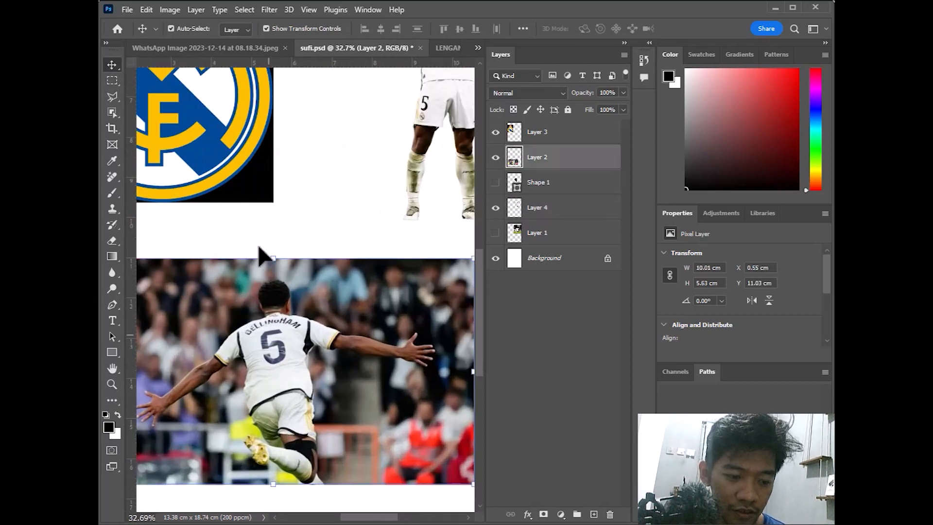
click(244, 9)
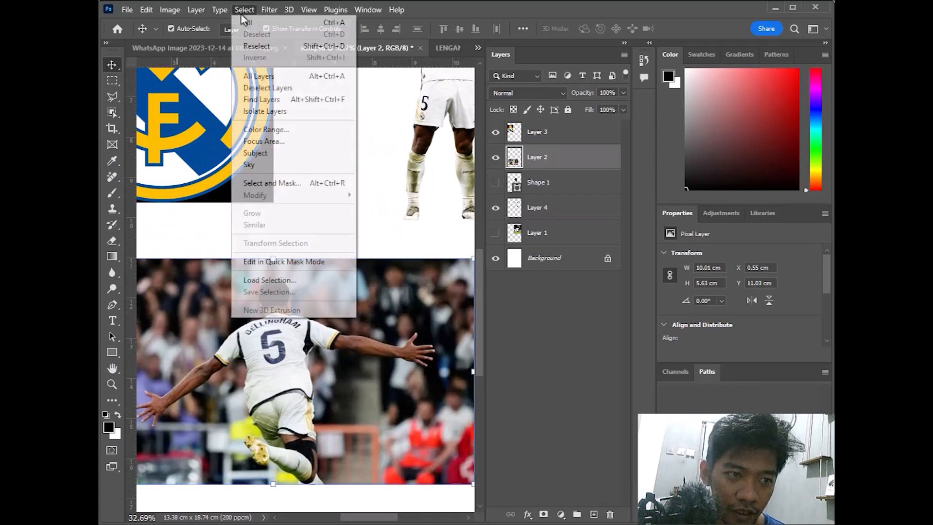
click(283, 156)
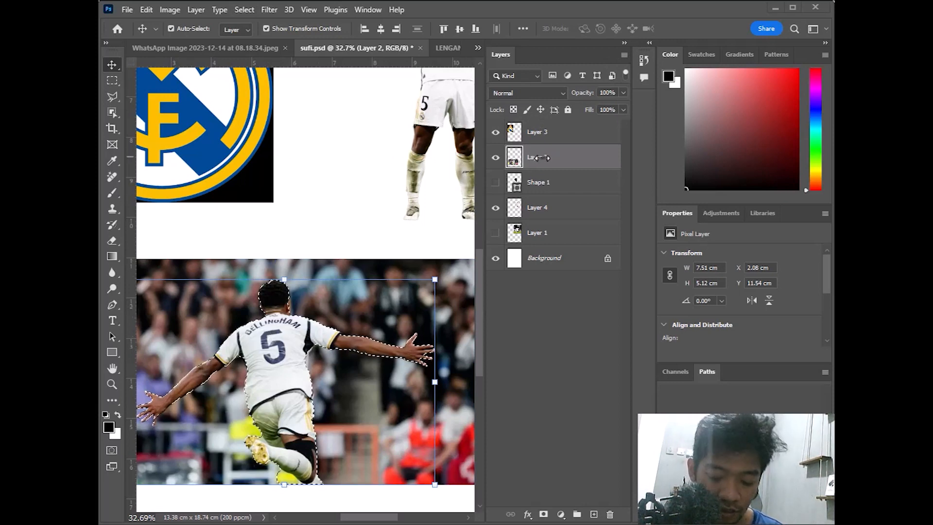
key(ctrl+j)
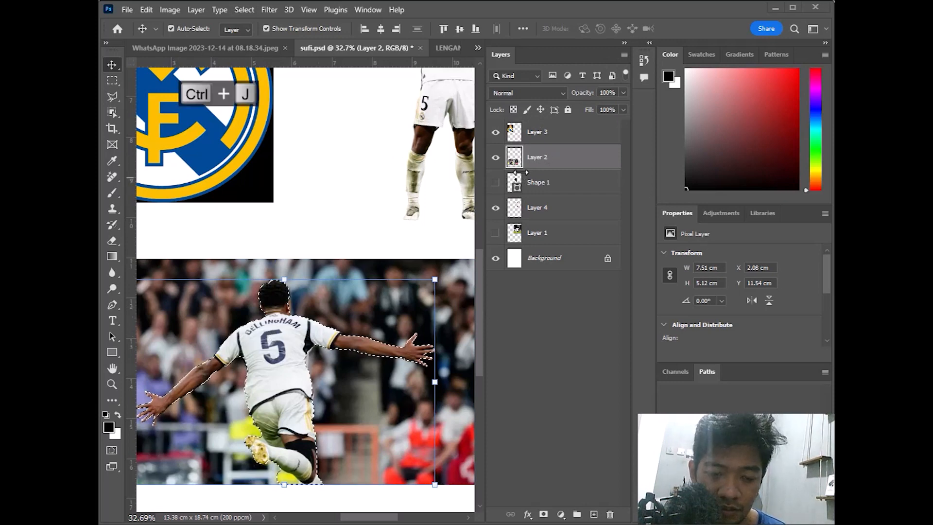
key(ctrl+j)
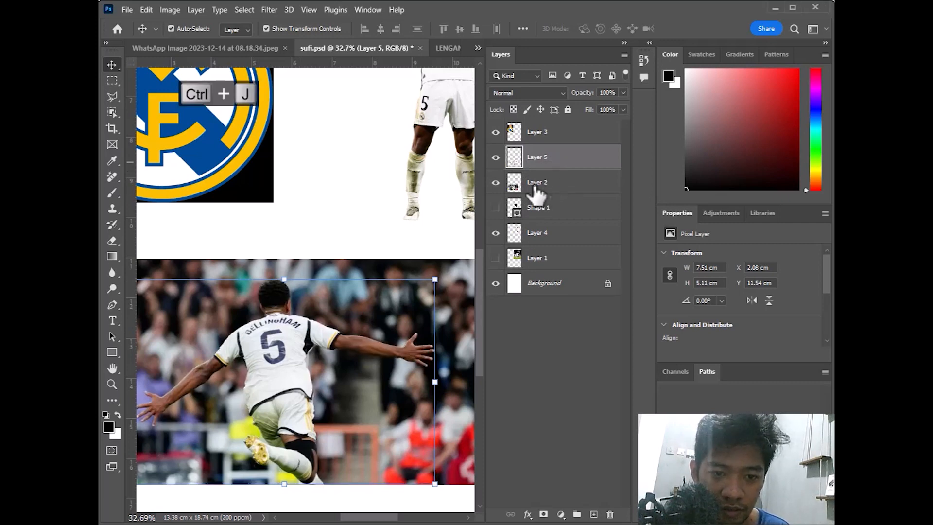
click(495, 183)
scroll(385, 225, down, 2)
scroll(378, 218, down, 3)
Erase the black background around the crest on Layer 3 with the Magic Eraser Tool
scroll(377, 218, up, 3)
drag(389, 112, 396, 184)
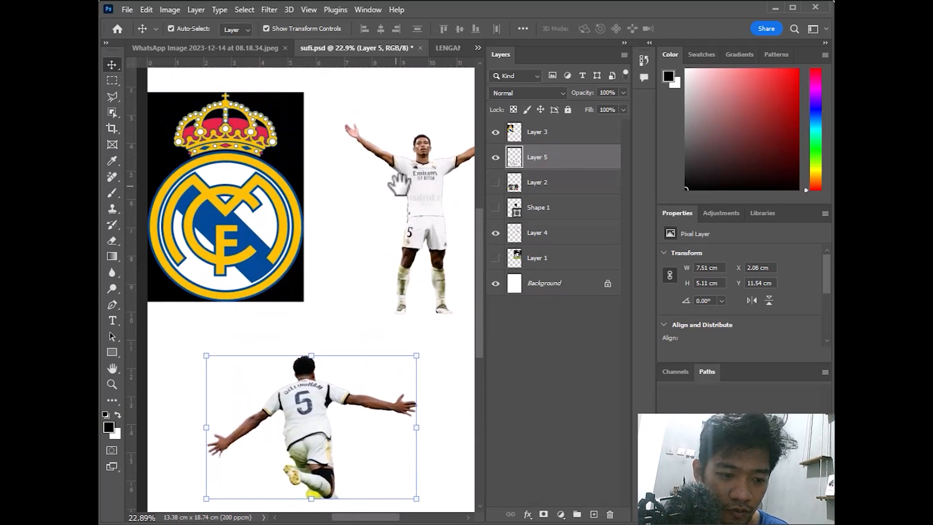
scroll(366, 211, down, 1)
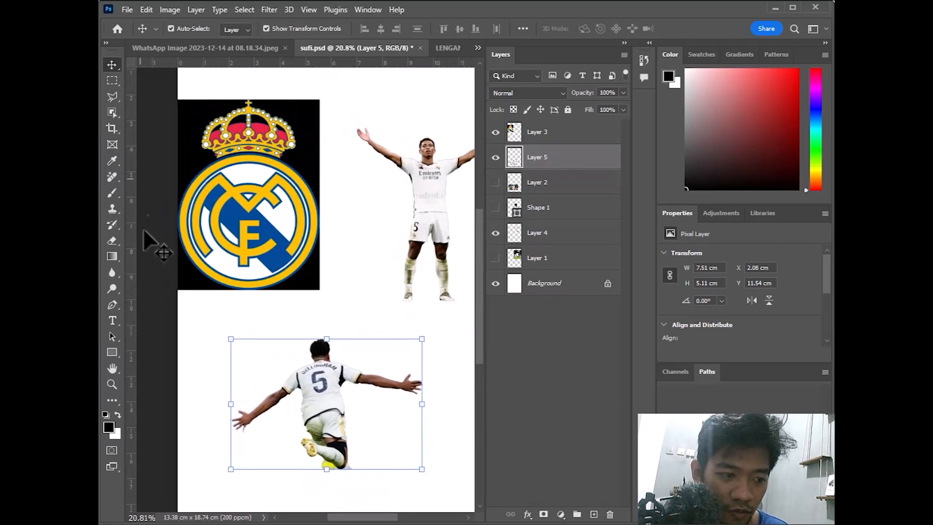
right_click(112, 240)
click(166, 264)
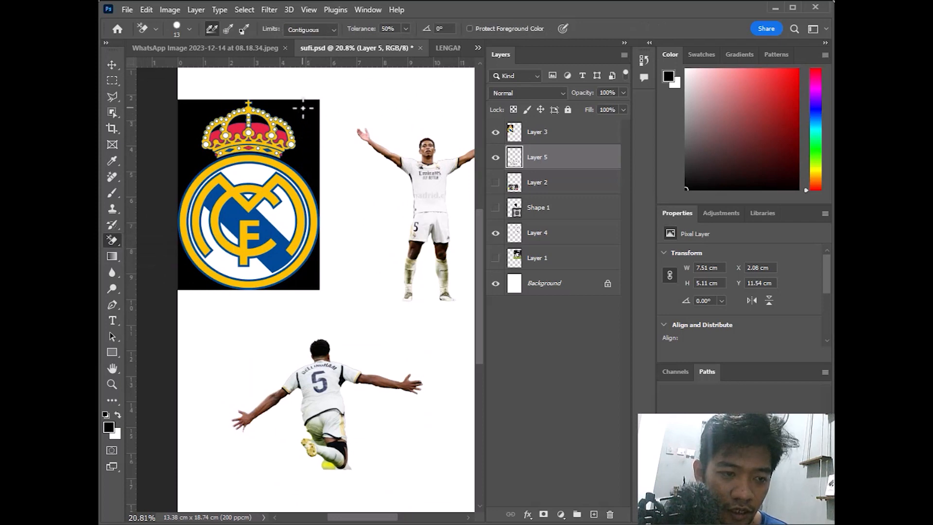
click(552, 134)
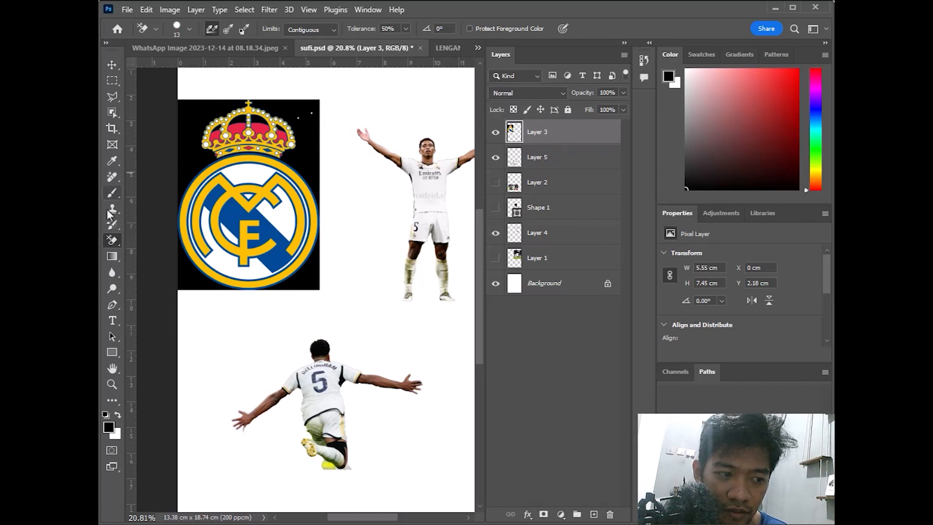
right_click(112, 240)
click(163, 263)
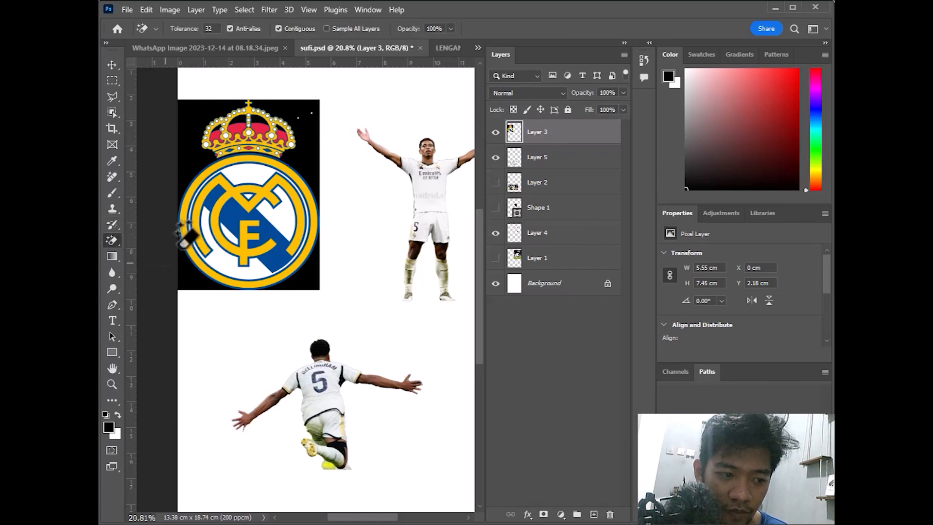
click(196, 108)
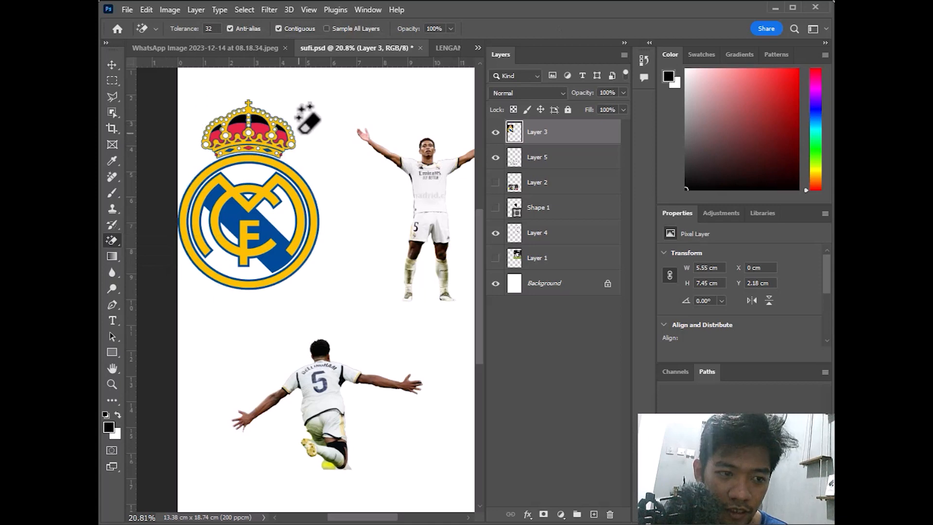
click(111, 65)
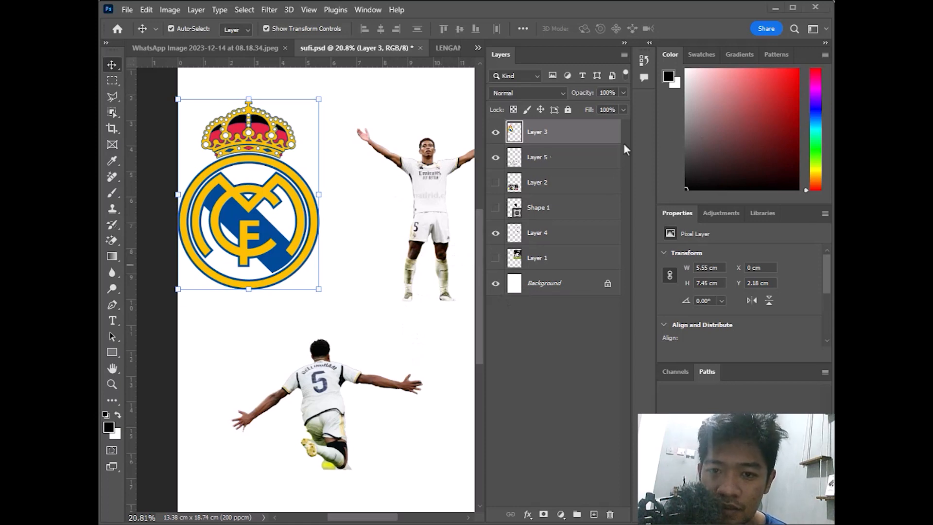
Show only Layer 2, hiding Layers 4, 5 and the crest, and move it below Layer 1
click(495, 233)
click(495, 258)
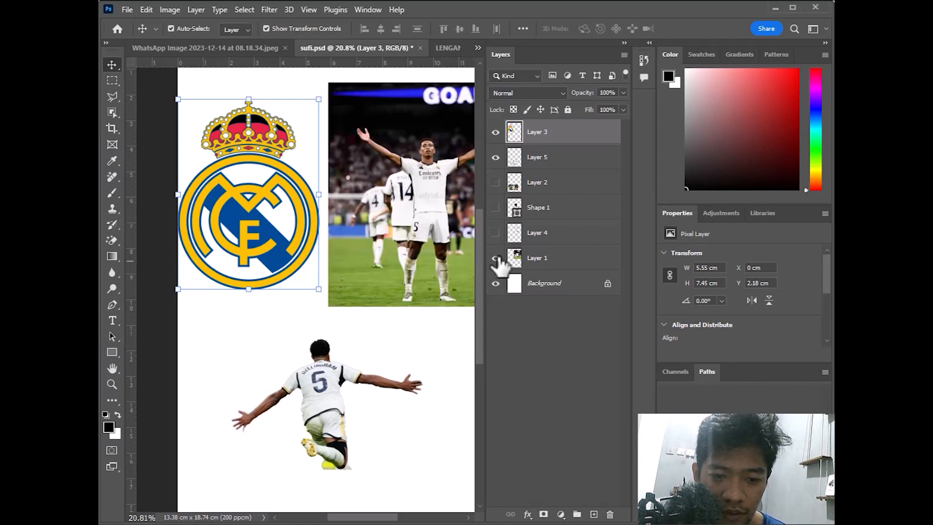
click(495, 259)
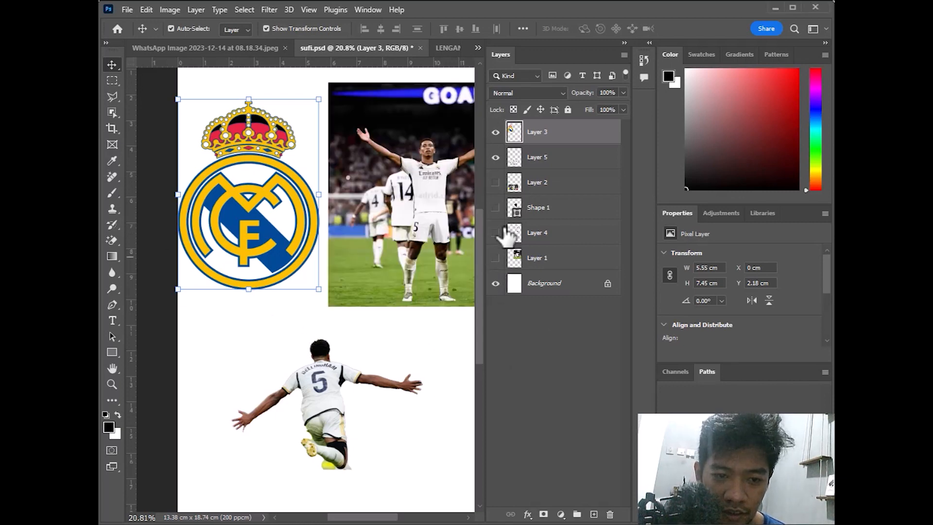
click(496, 182)
click(495, 157)
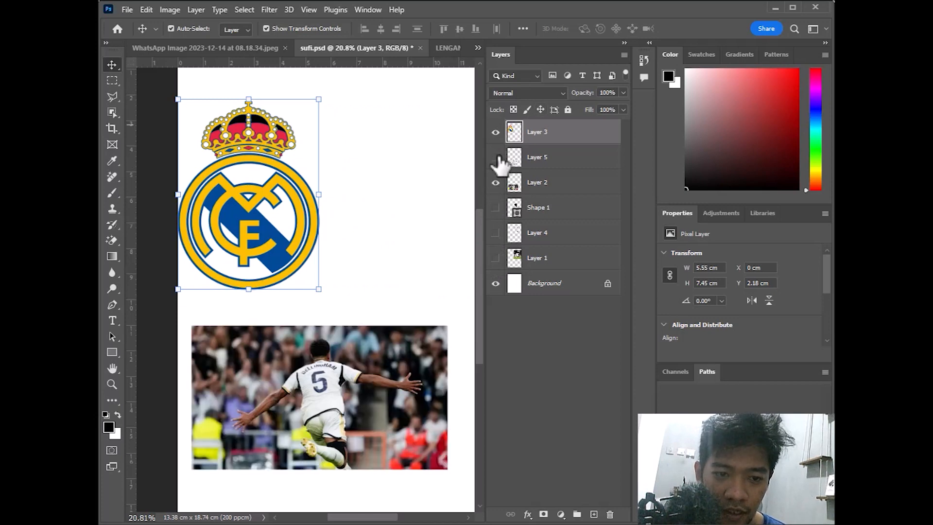
click(495, 131)
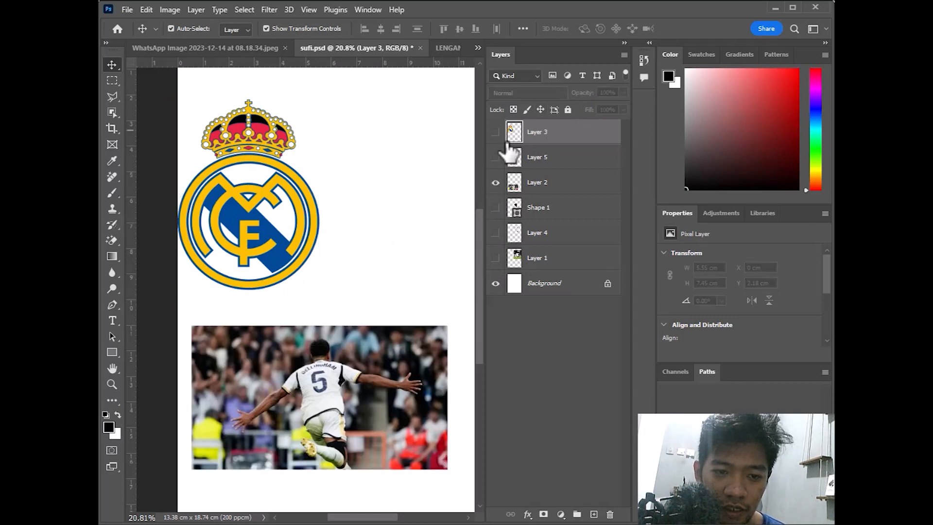
drag(544, 191, 539, 263)
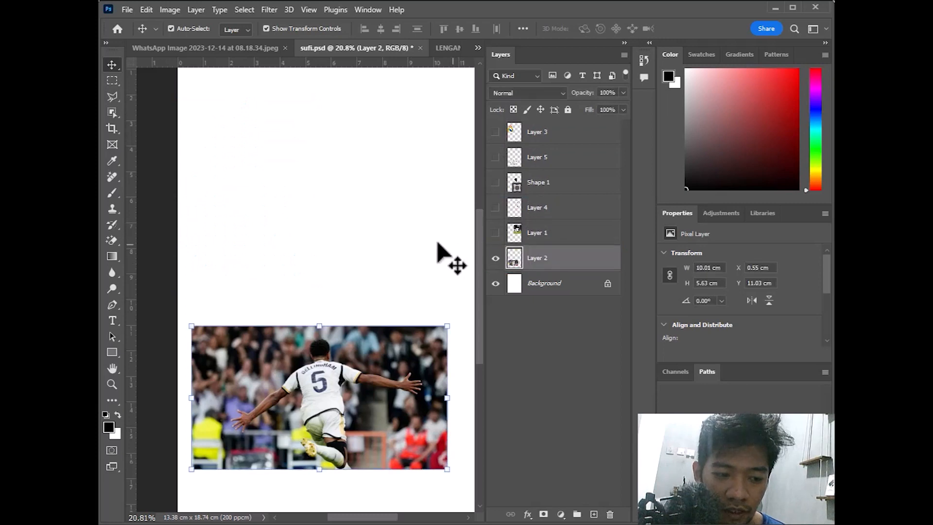
Scale the Layer 2 photo up to about 344% and commit the transform
key(x)
scroll(423, 253, down, 2)
drag(363, 217, 350, 217)
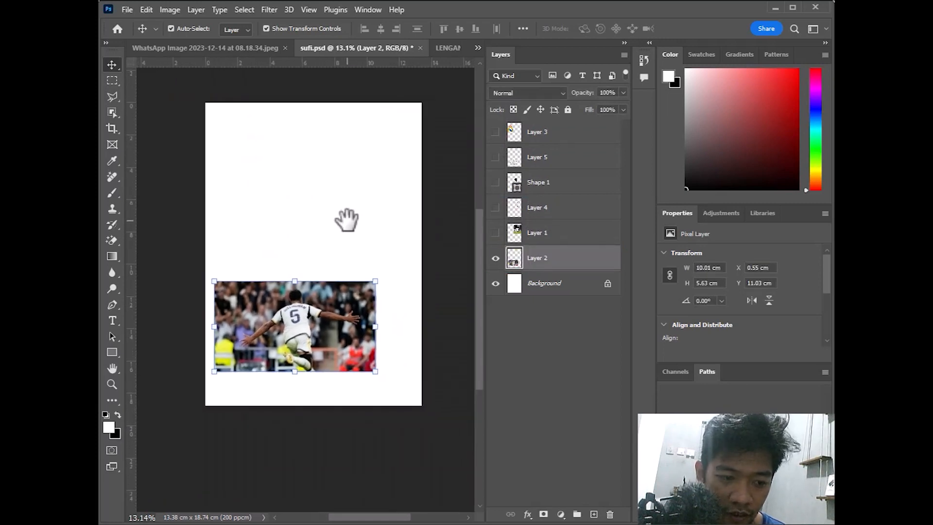
drag(381, 277, 459, 189)
drag(344, 146, 438, 135)
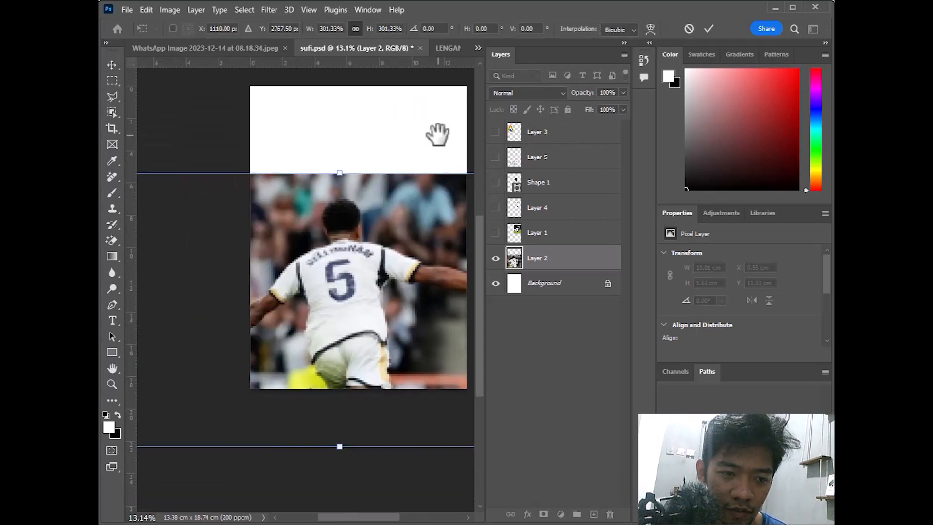
drag(337, 173, 352, 147)
drag(355, 242, 368, 180)
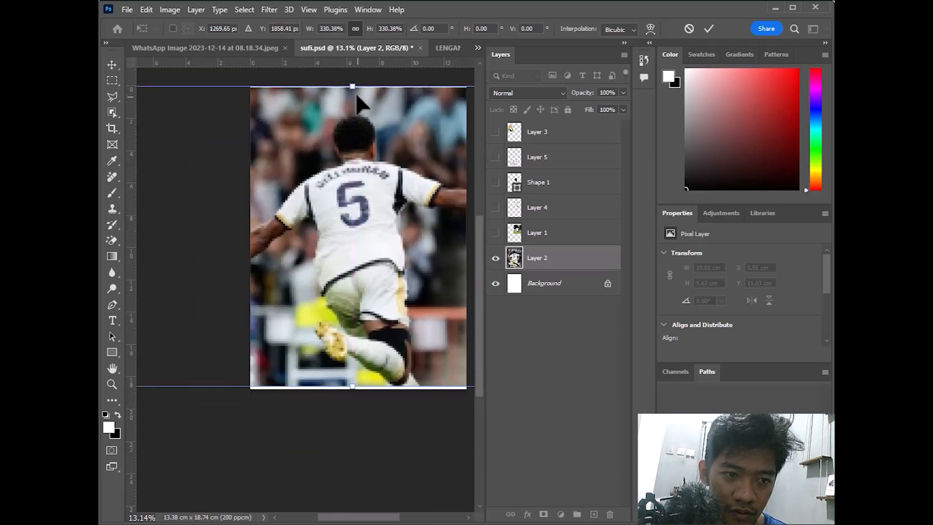
drag(353, 87, 353, 80)
click(703, 31)
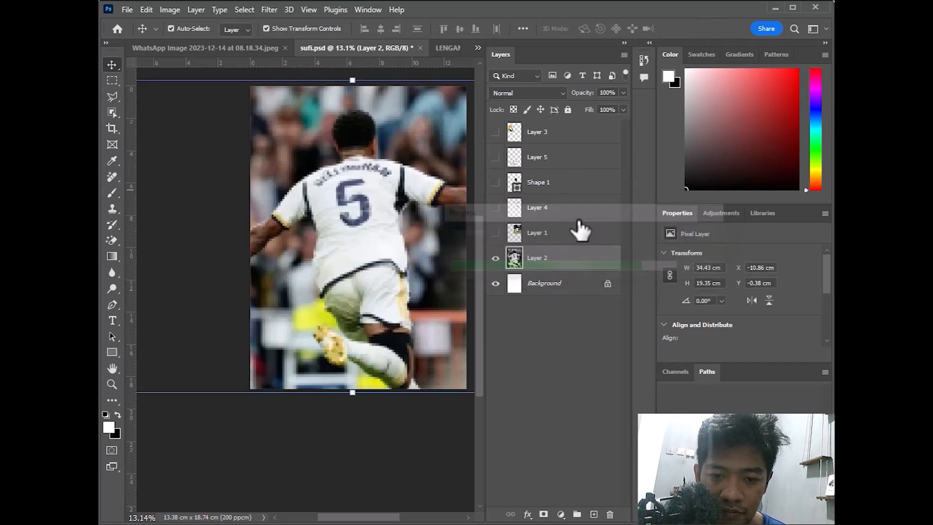
Fit the canvas on screen and undo the accidental move and cut of the photo
drag(336, 221, 116, 387)
click(114, 386)
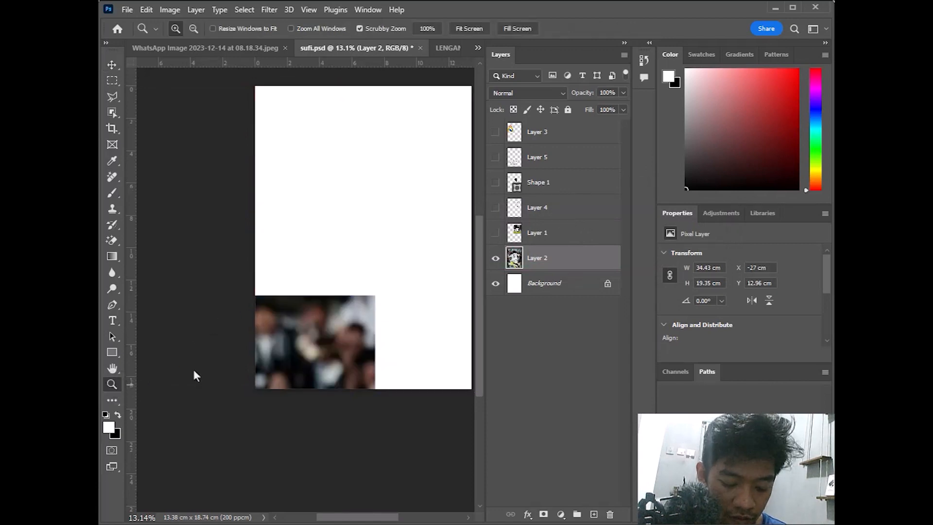
key(ctrl+x)
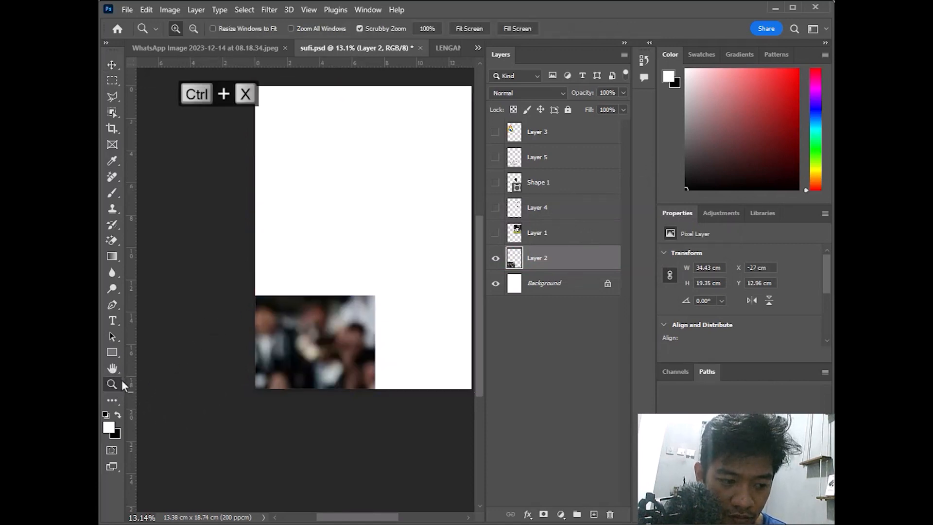
right_click(241, 317)
right_click(291, 265)
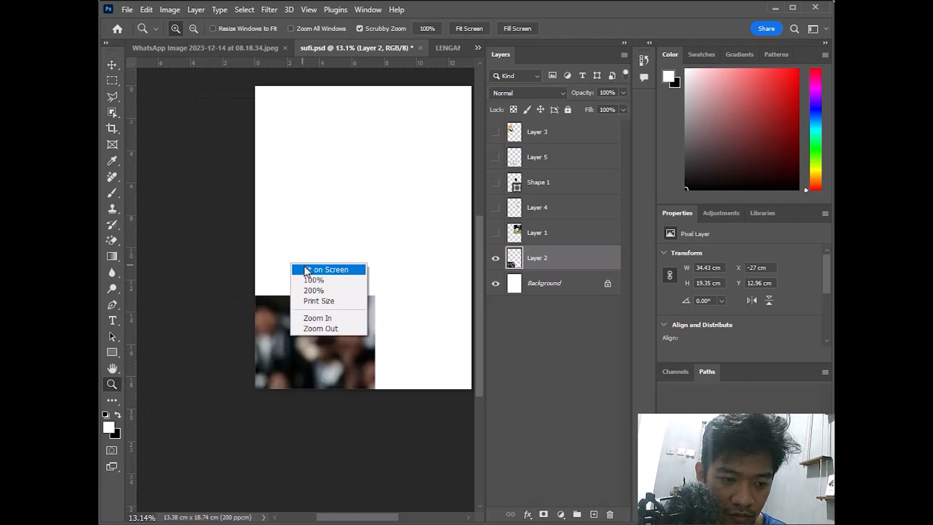
click(307, 270)
key(ctrl+z)
key(ctrl+z)
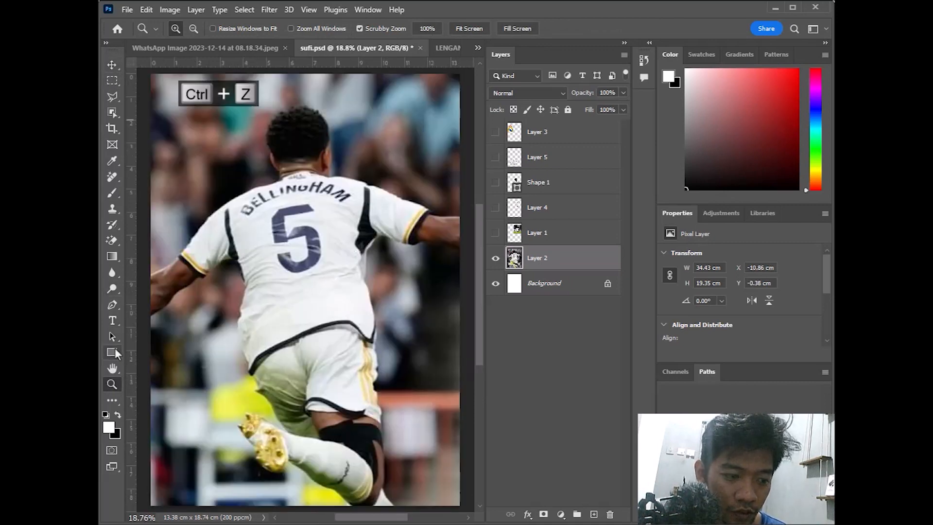
click(114, 348)
Draw a full-canvas Rectangle 1 beneath Layer 2 and fill it with dark navy #0c0038
drag(145, 73, 464, 508)
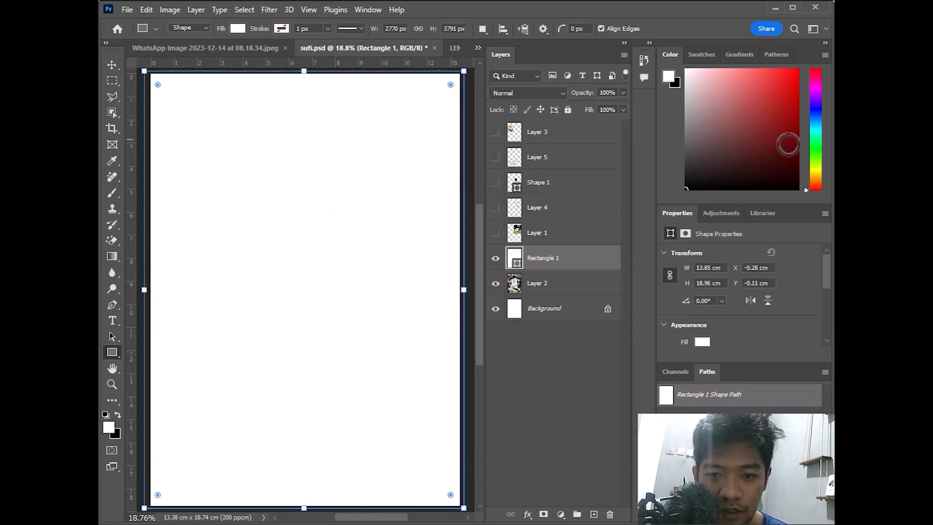
drag(553, 265, 552, 288)
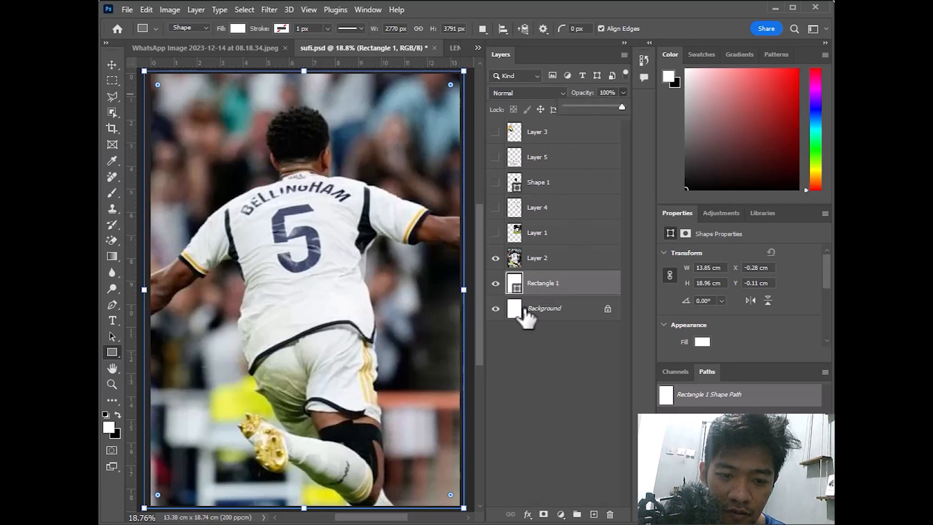
click(496, 258)
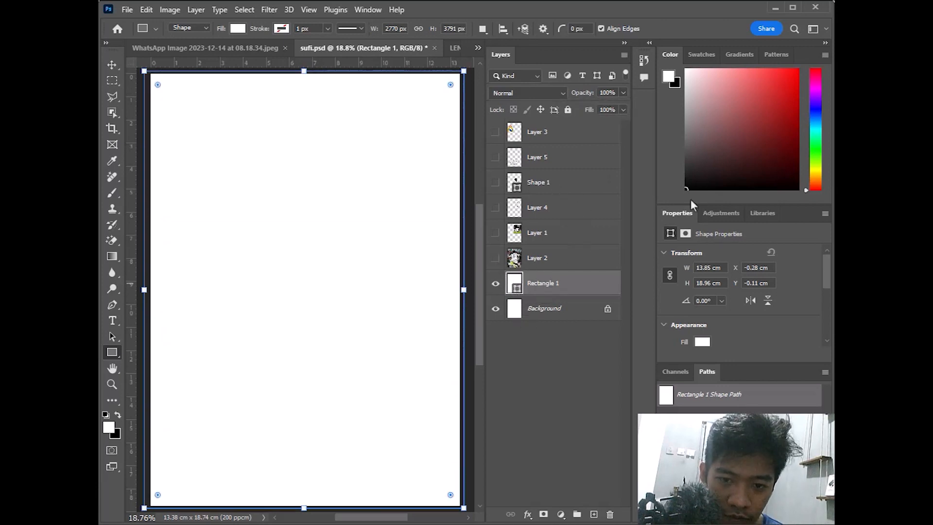
double_click(516, 286)
drag(597, 150, 596, 157)
drag(585, 203, 590, 234)
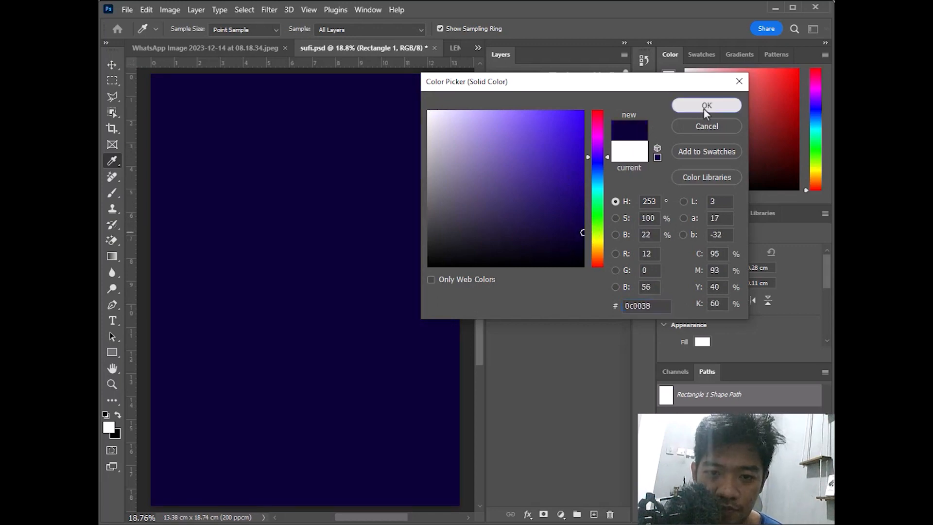
click(706, 106)
click(496, 258)
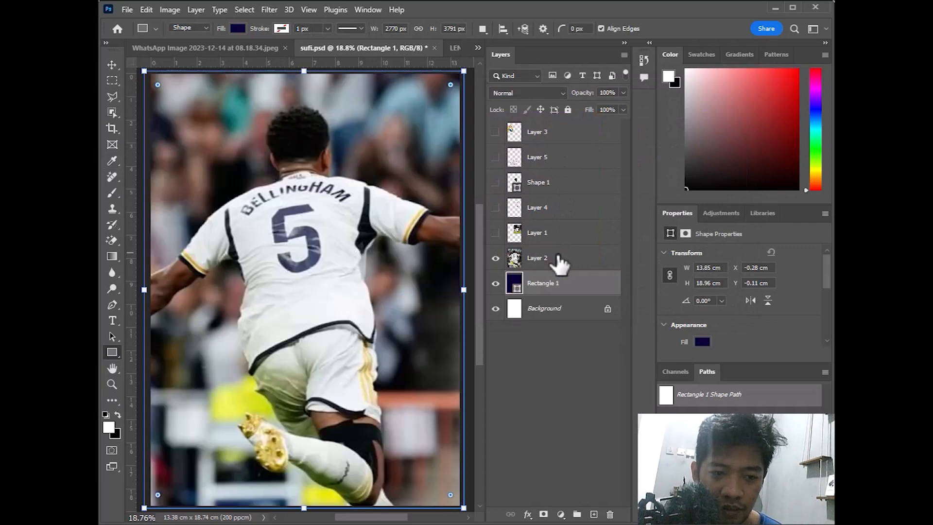
Convert the Layer 2 photo to black and white with Image > Adjustments > Black & White
click(176, 10)
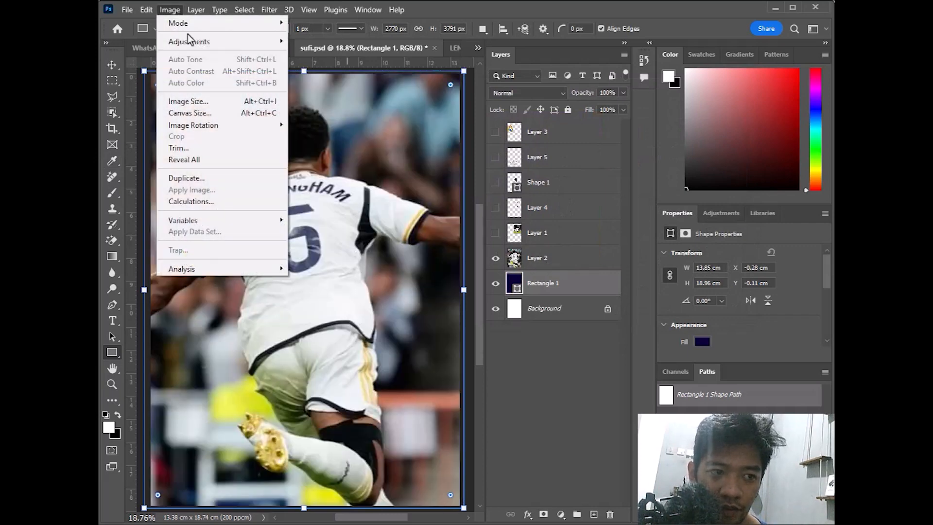
mouse_move(202, 44)
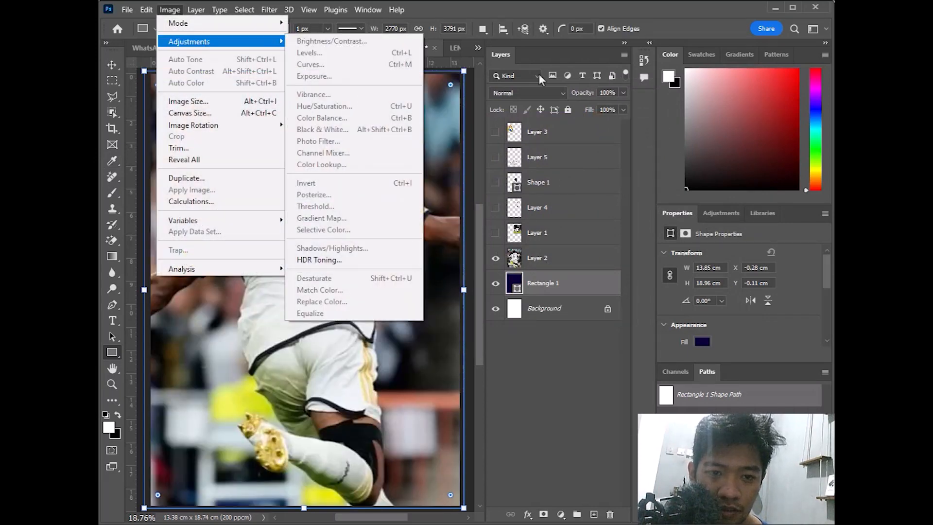
click(563, 57)
click(555, 260)
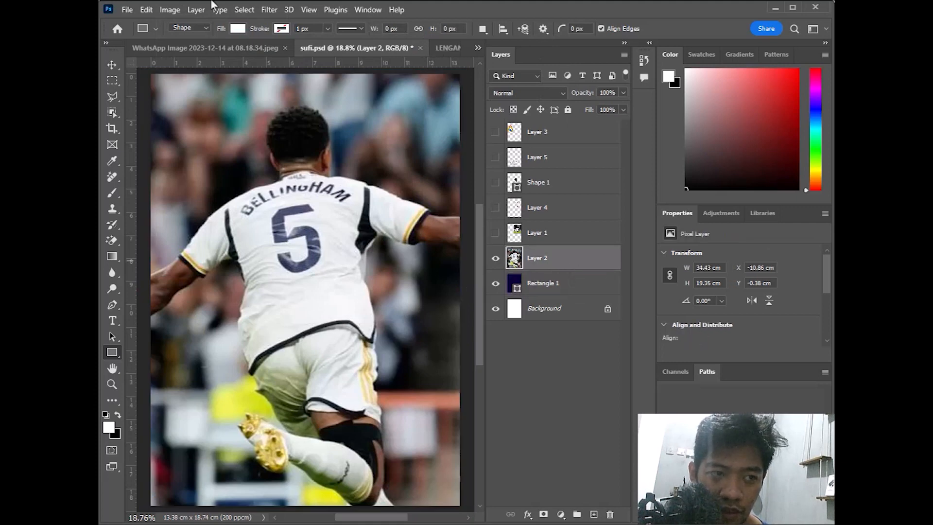
click(171, 10)
mouse_move(203, 42)
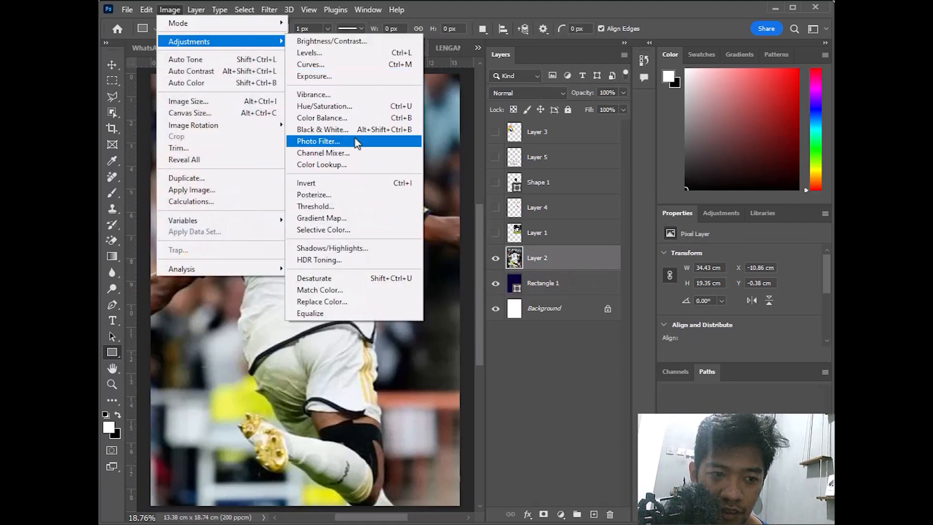
click(354, 129)
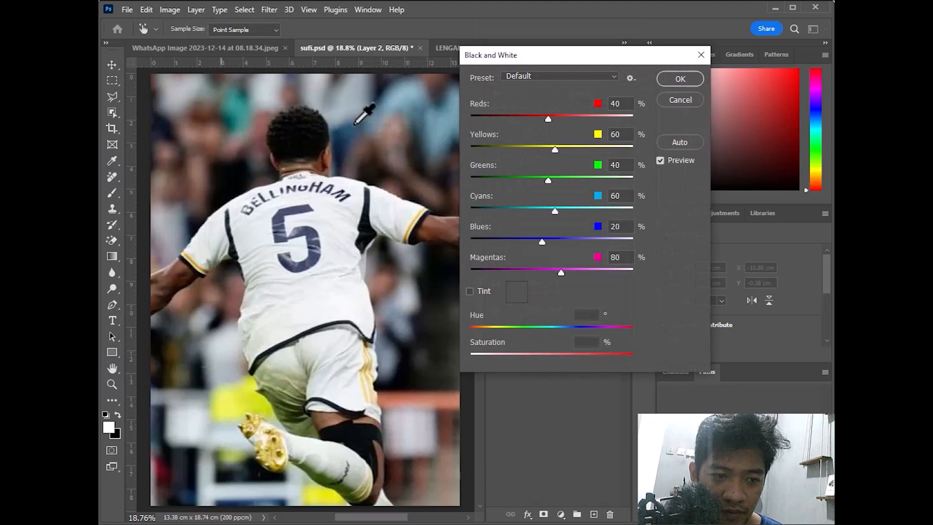
click(678, 80)
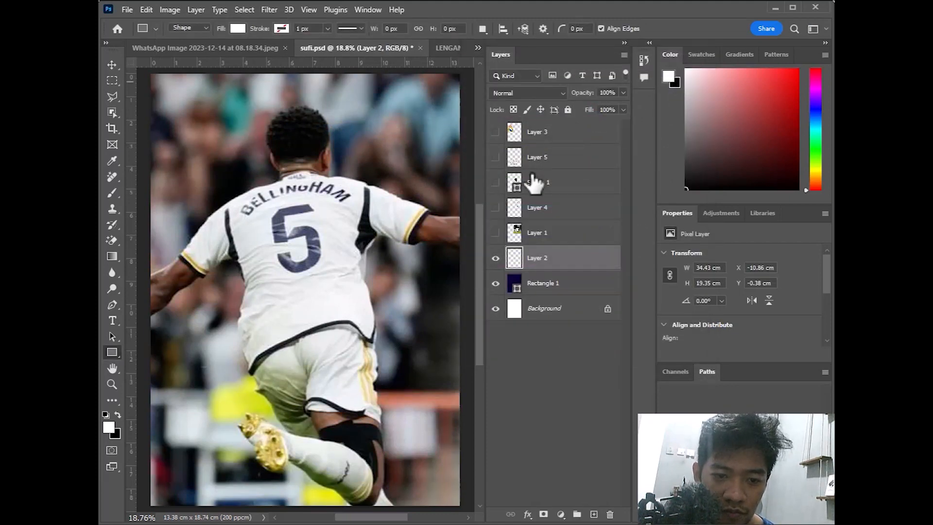
Set Layer 2's blend mode to Screen
click(539, 94)
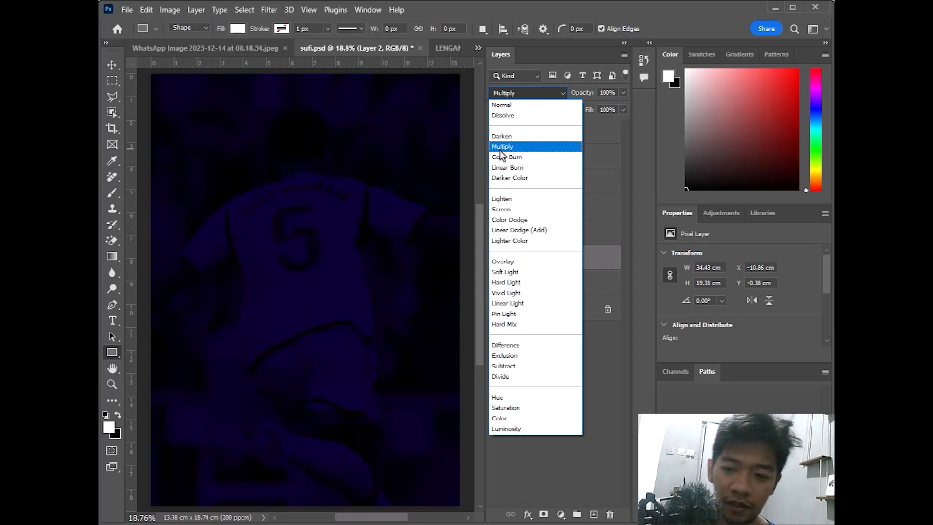
click(504, 214)
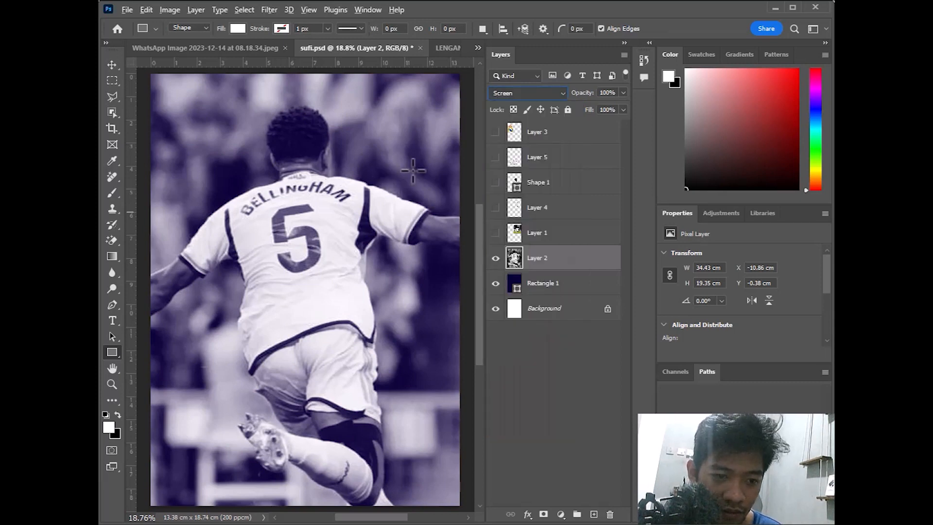
click(110, 65)
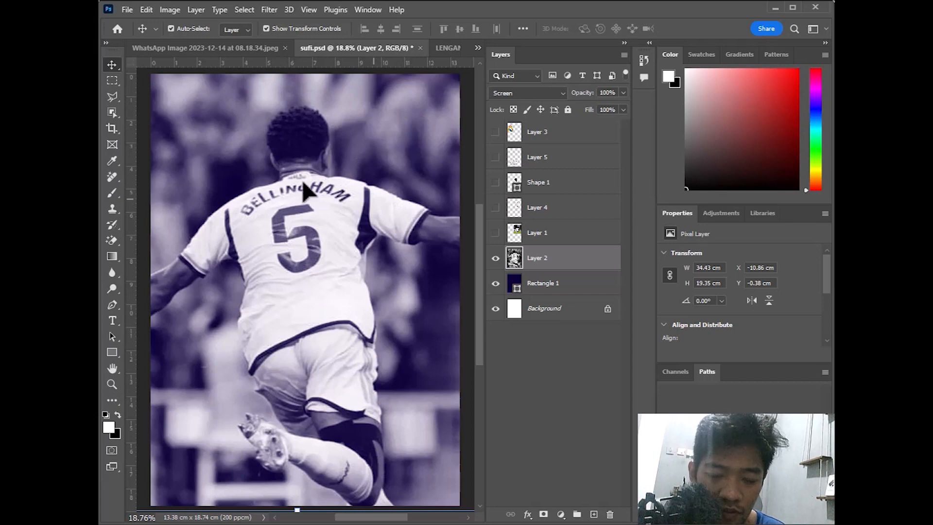
click(112, 351)
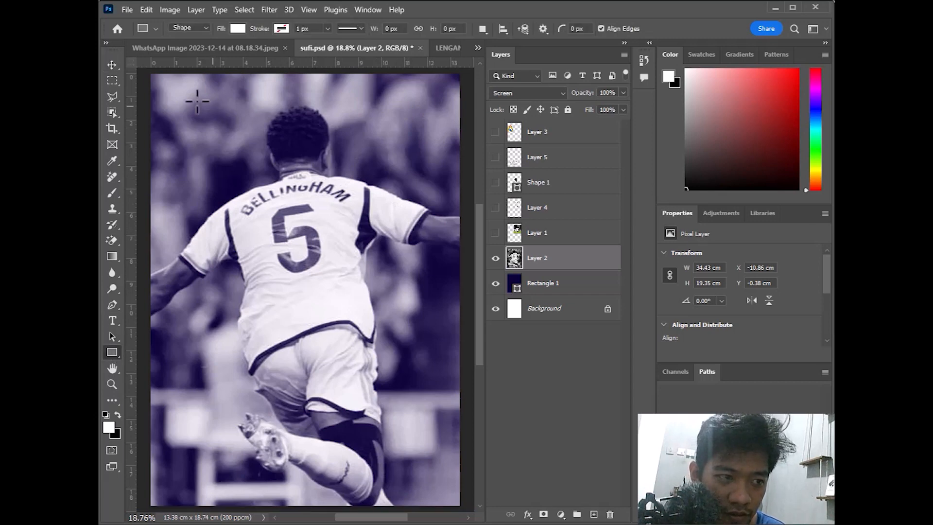
Draw Rectangle 2 over the poster's middle with a dark navy #040220 fill
drag(174, 86, 428, 480)
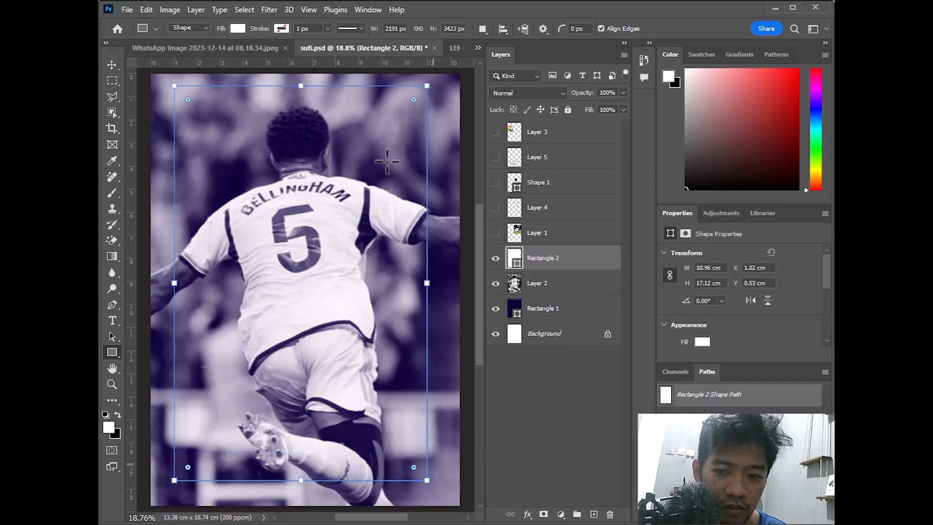
double_click(516, 263)
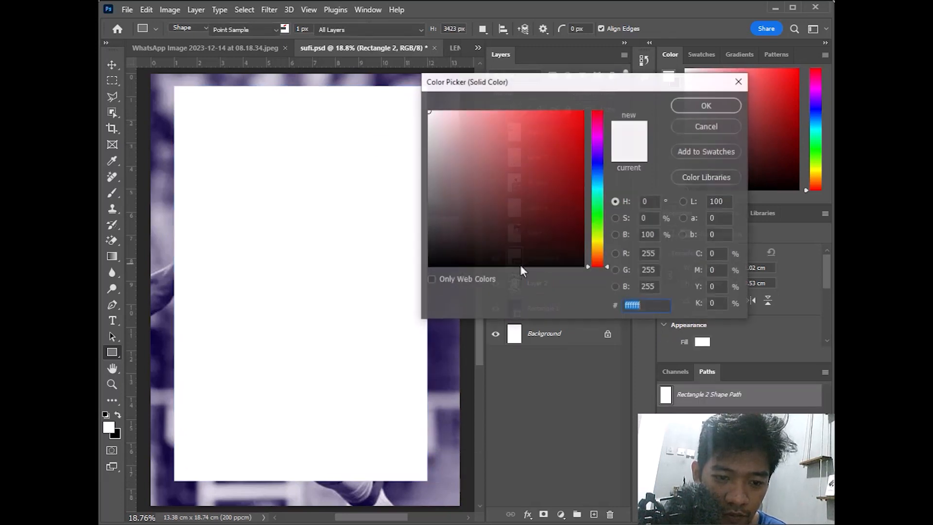
drag(586, 217, 577, 249)
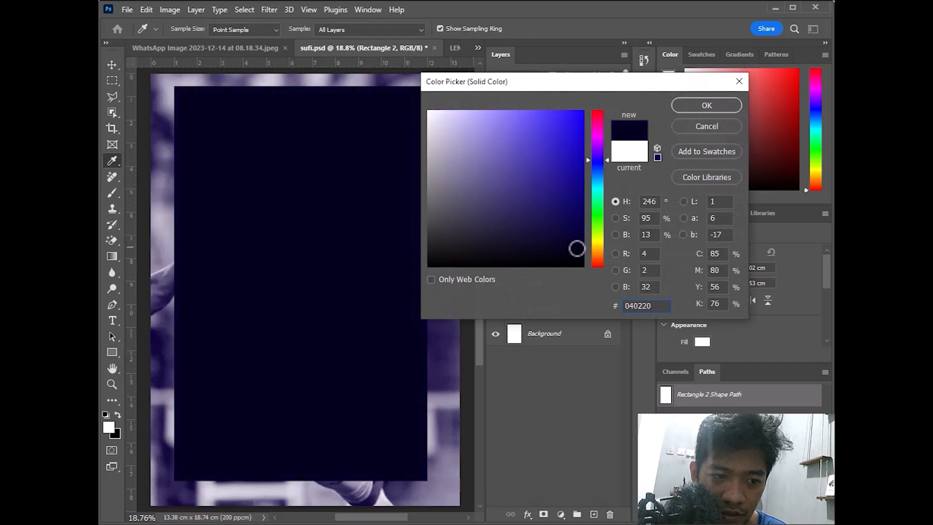
click(711, 100)
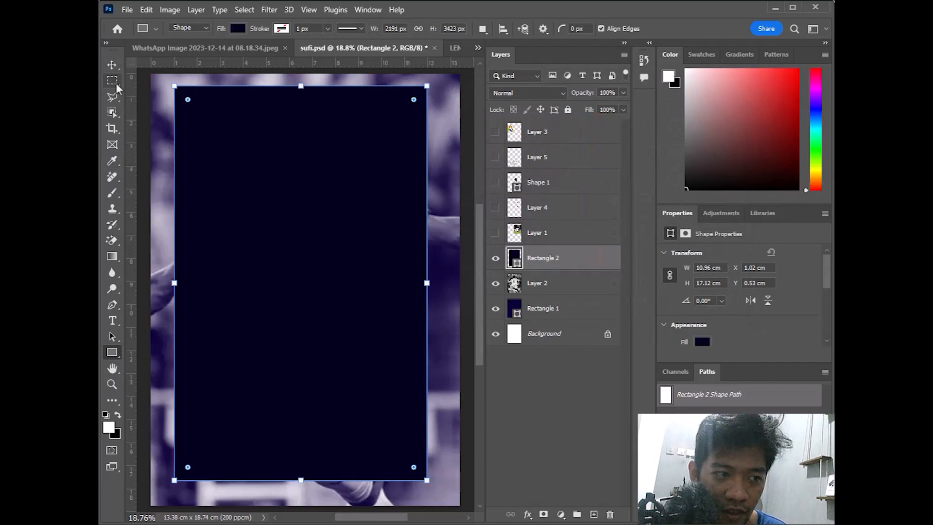
Centre Rectangle 2 on the poster with Align To: Canvas
click(112, 63)
click(523, 28)
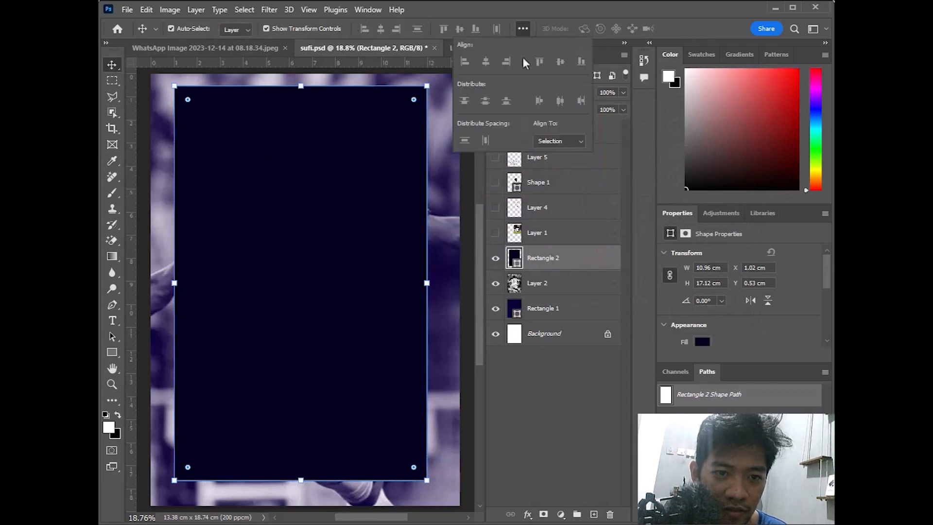
click(550, 140)
click(549, 161)
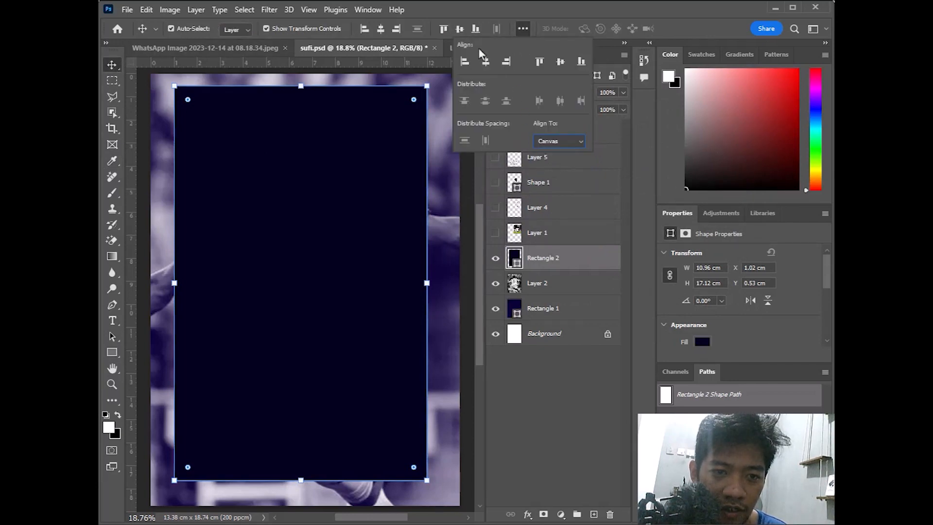
click(560, 62)
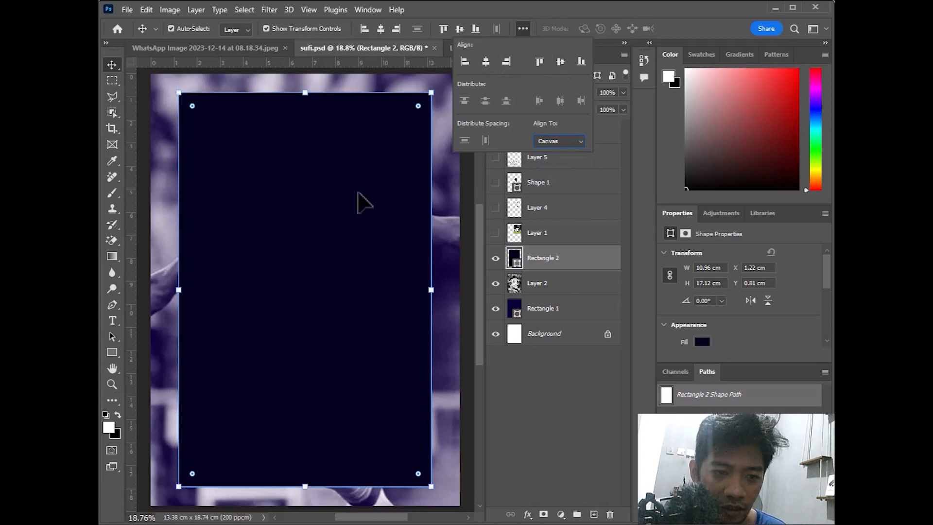
Shrink Rectangle 2 to 10.4 × 14.4 cm so its top sits below the player's head
click(432, 92)
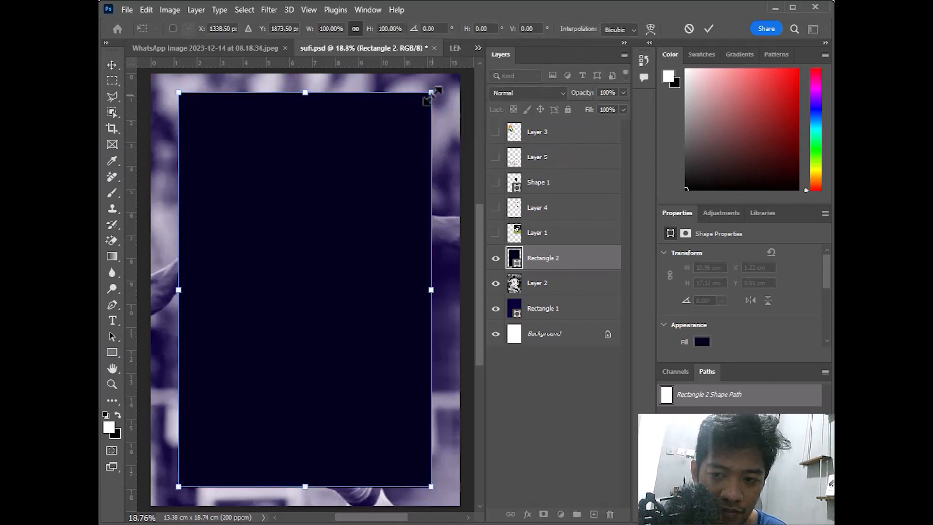
drag(432, 93, 419, 159)
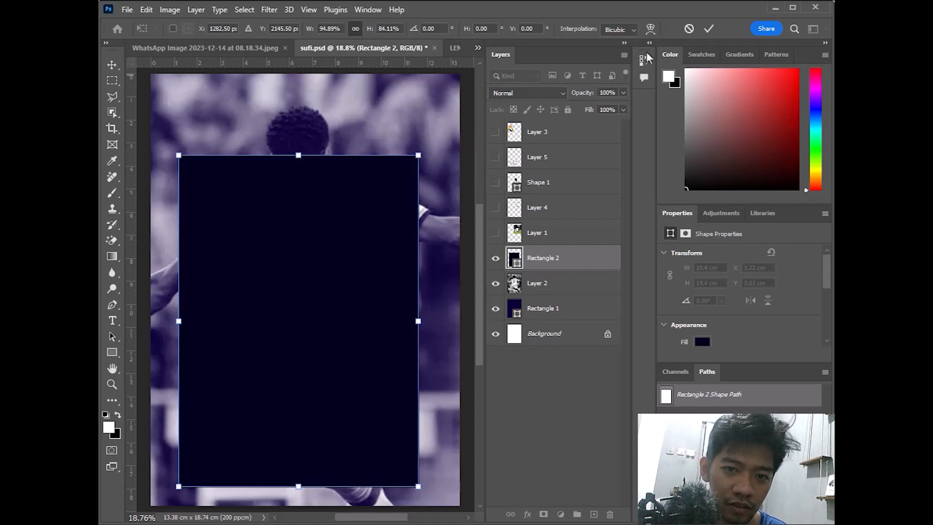
click(709, 28)
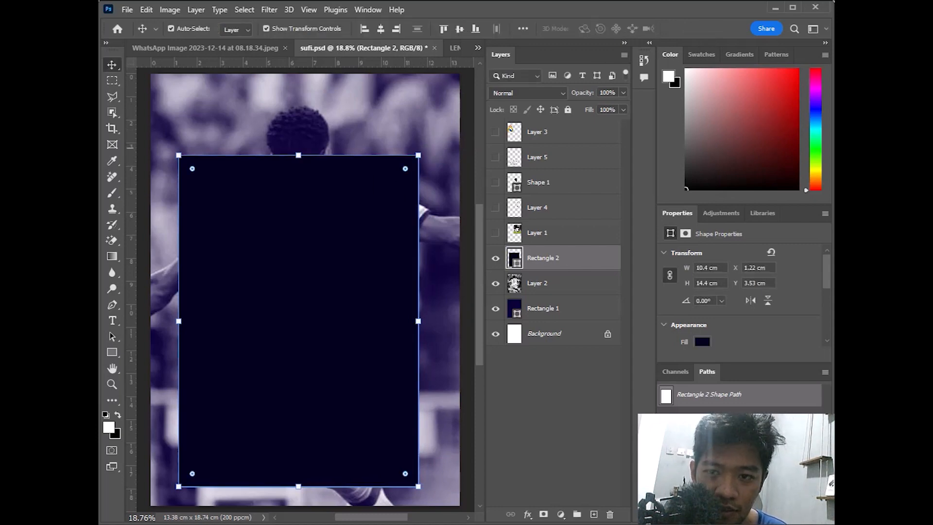
Enlarge the Bellingham photo upward and raise it, then pick the Horizontal Type tool
click(356, 121)
scroll(356, 121, down, 1)
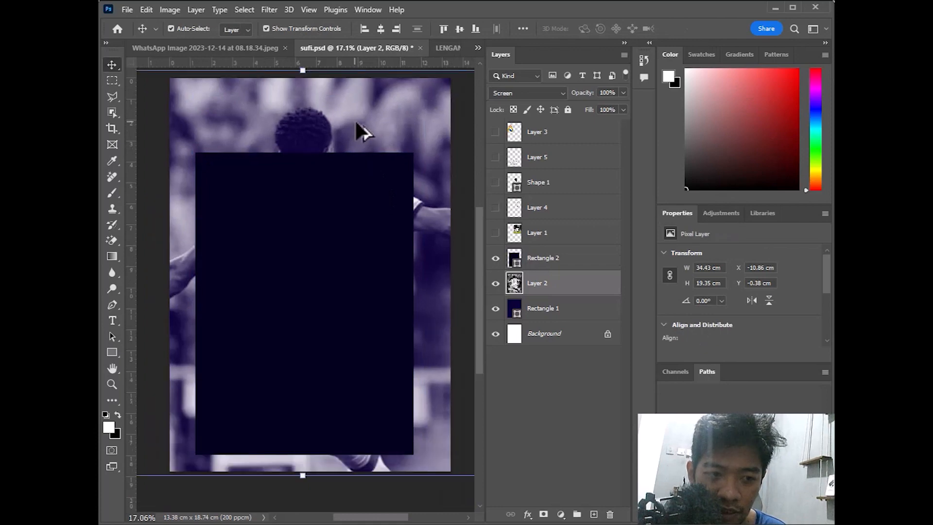
scroll(357, 122, down, 1)
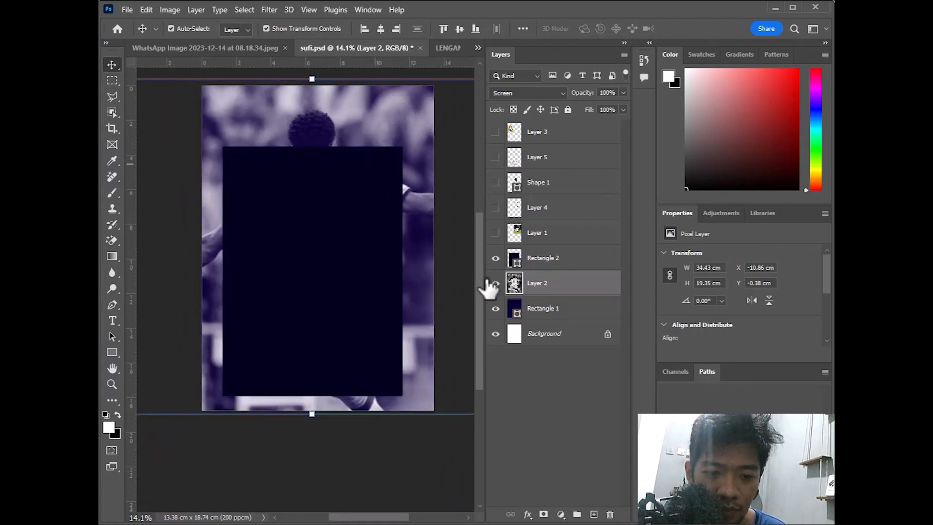
mouse_move(312, 77)
mouse_down()
mouse_move(322, 22)
mouse_move(313, 68)
mouse_up()
drag(330, 179, 334, 166)
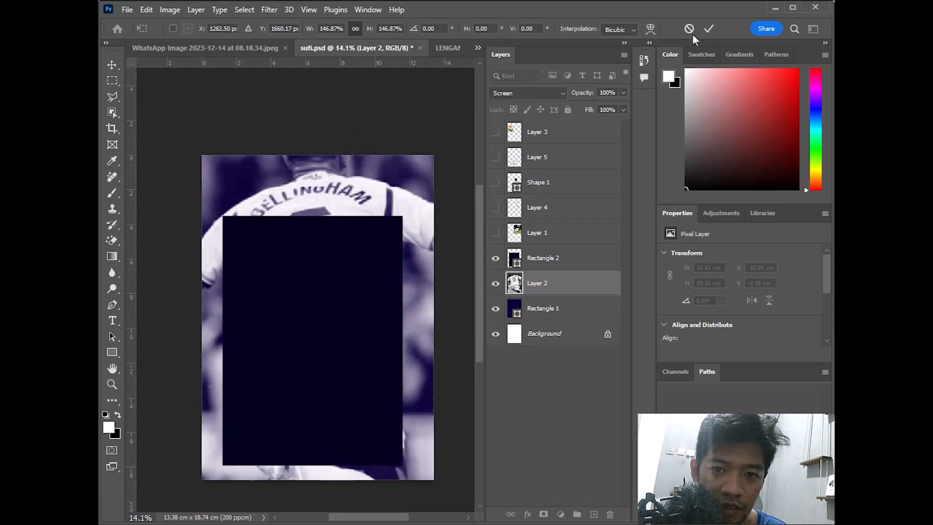
key(Return)
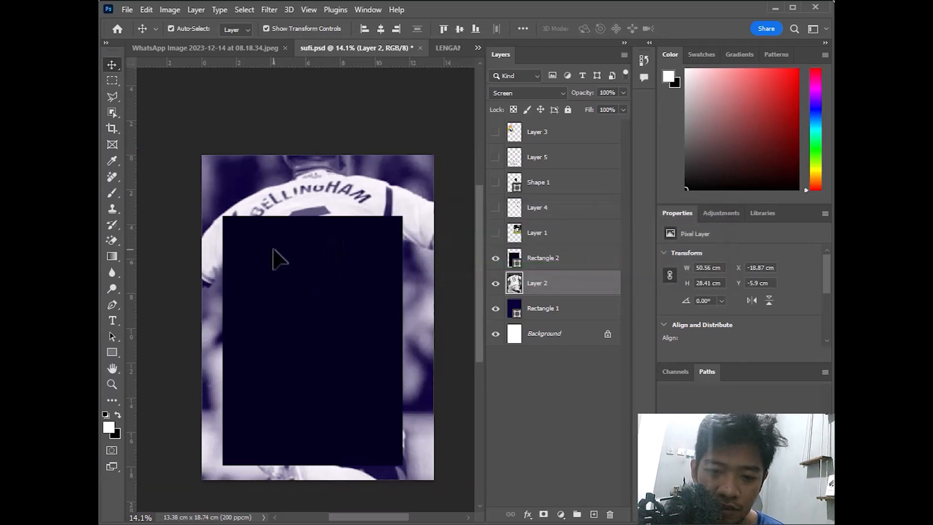
click(115, 324)
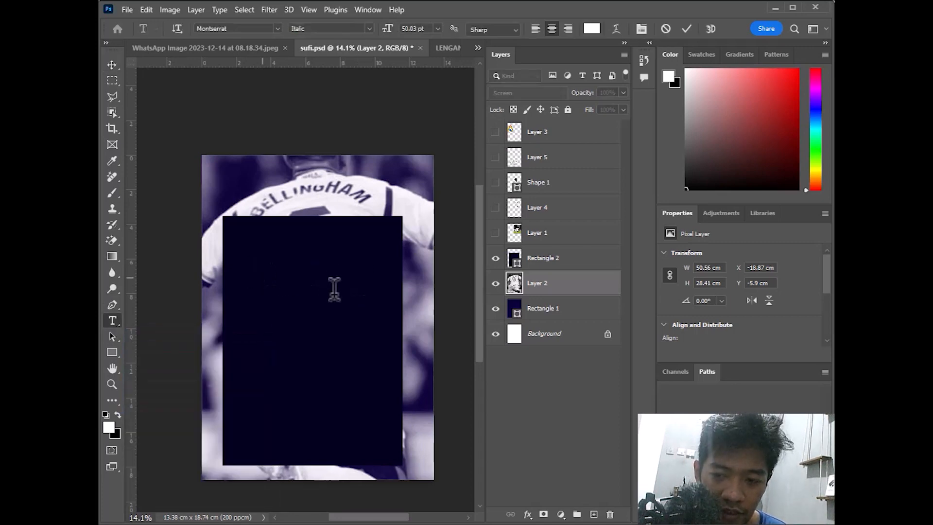
Create a text layer above Rectangle 2, paste 'Bellingham' over the placeholder and set it to All Caps
click(297, 286)
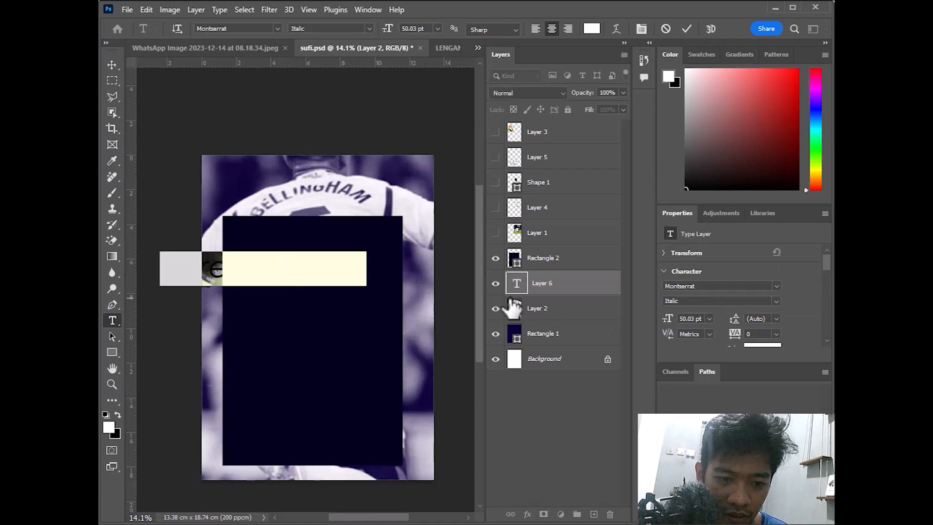
drag(555, 283, 552, 250)
click(324, 269)
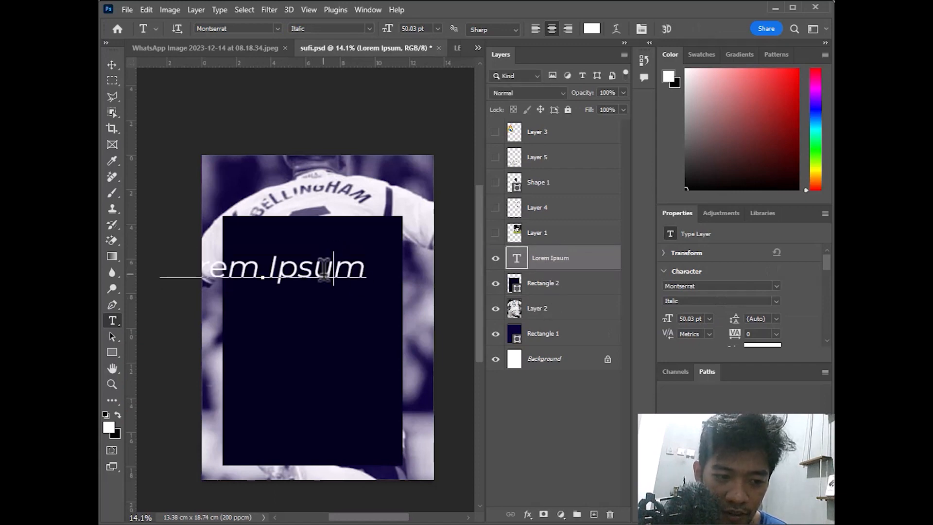
key(ctrl+a)
key(ctrl+v)
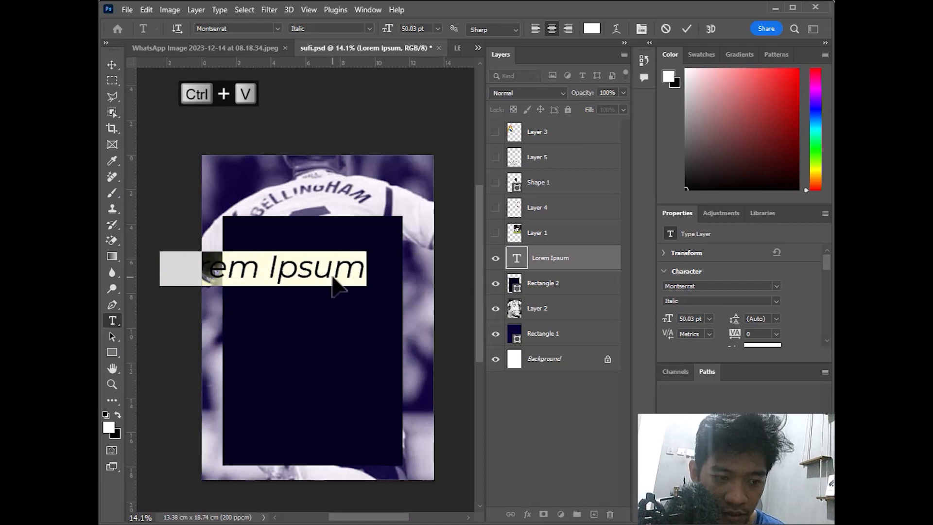
key(ctrl+a)
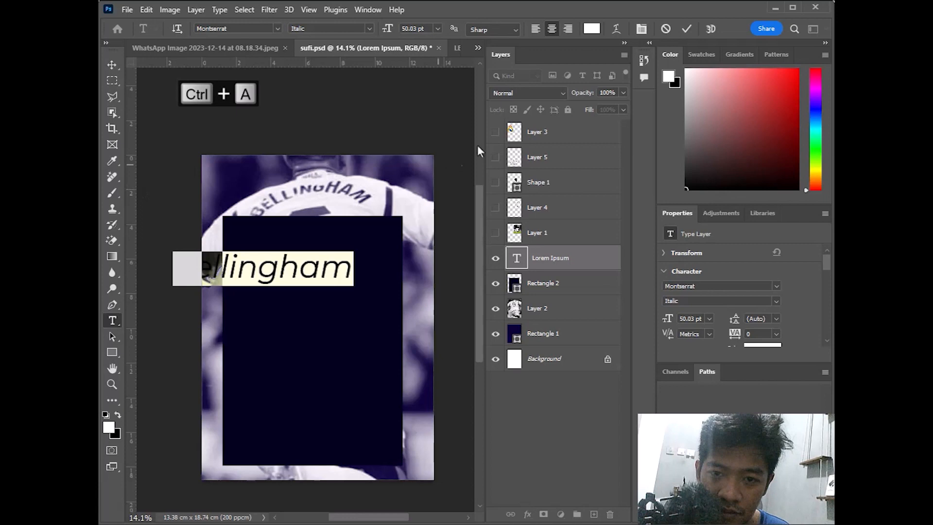
scroll(762, 284, down, 5)
scroll(692, 326, down, 3)
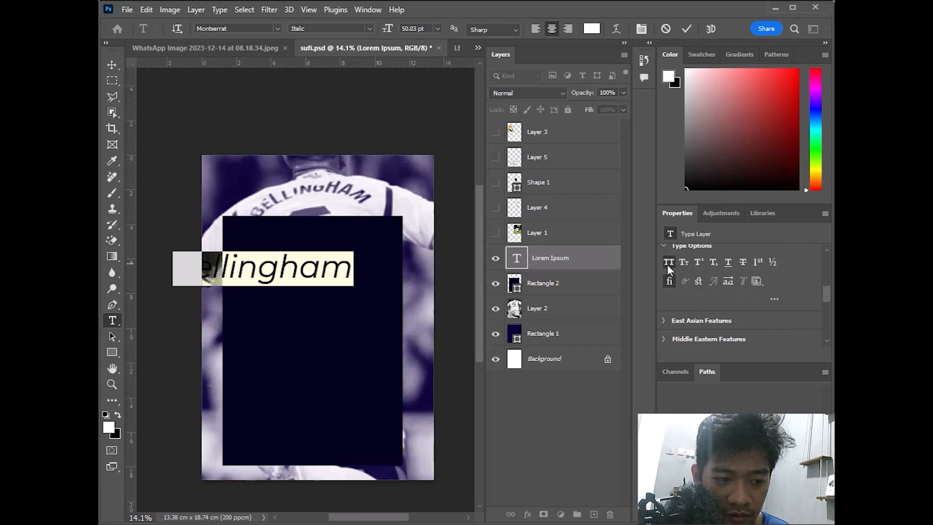
click(667, 264)
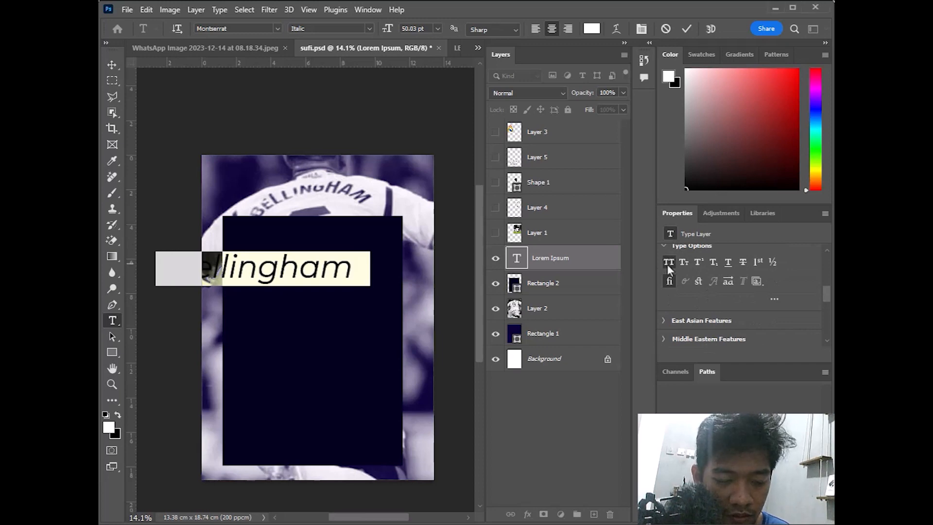
click(116, 62)
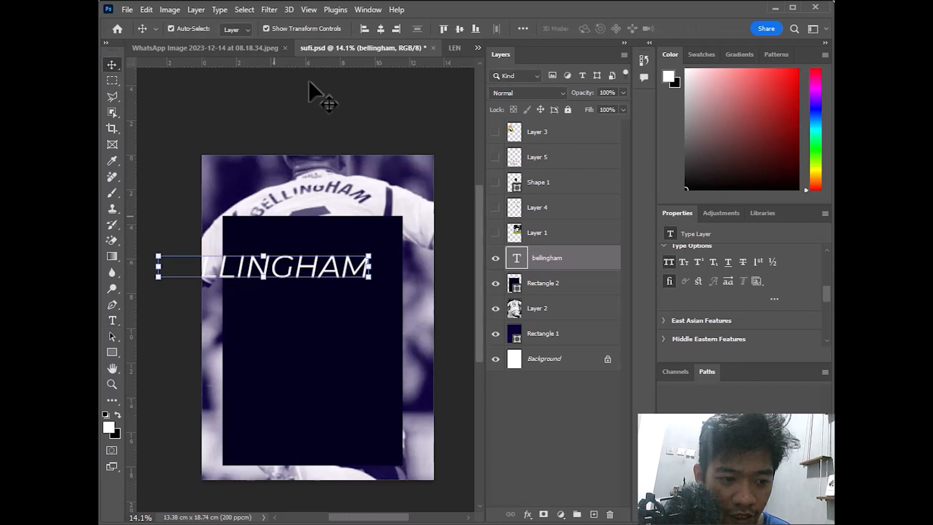
Change the BELLINGHAM title's font style to Montserrat Bold
scroll(700, 257, up, 5)
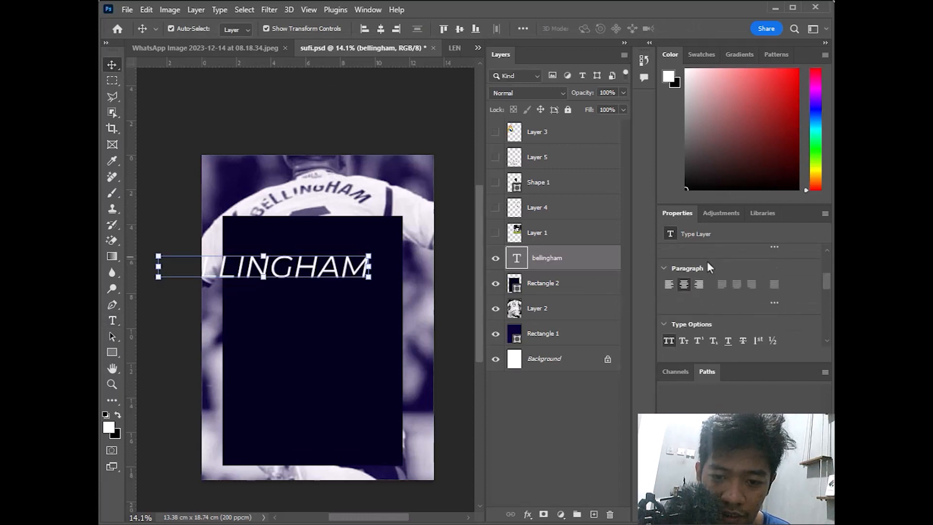
click(777, 301)
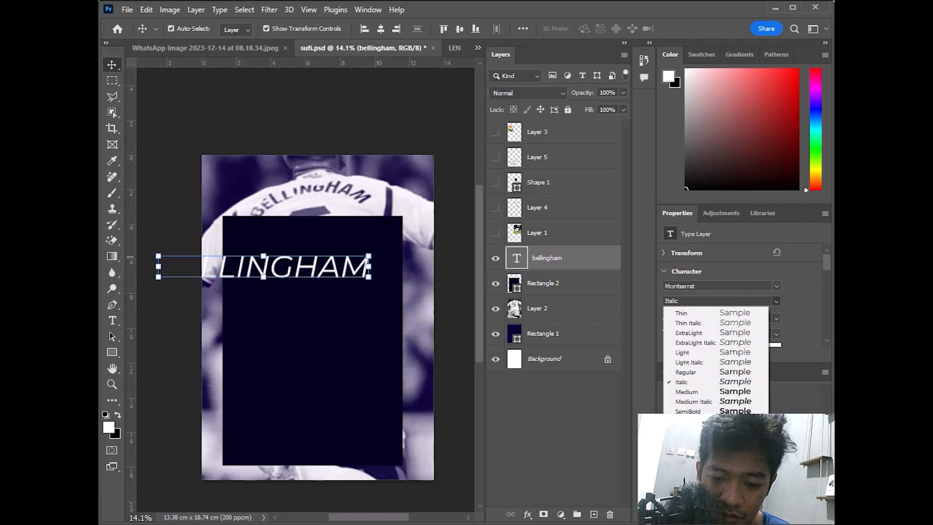
click(691, 432)
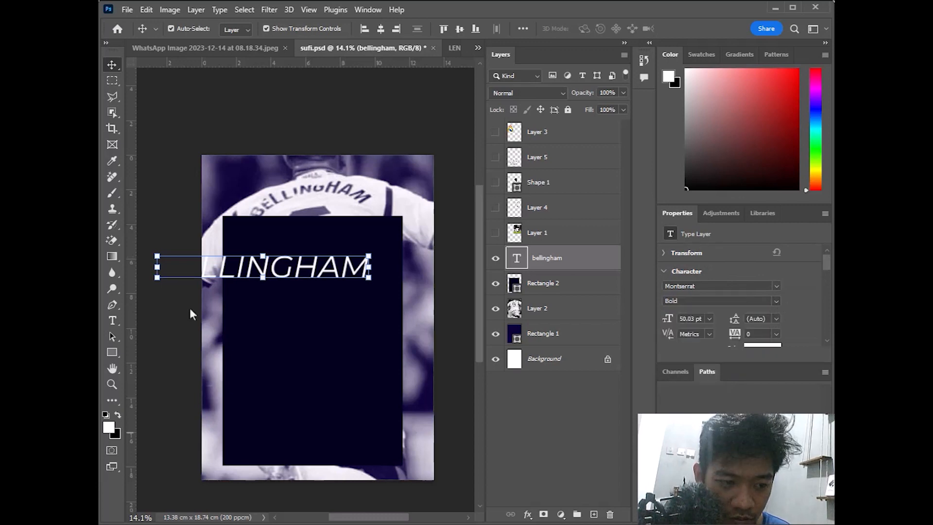
Scale the title to span the dark panel's width and centre it vertically
key(ctrl+t)
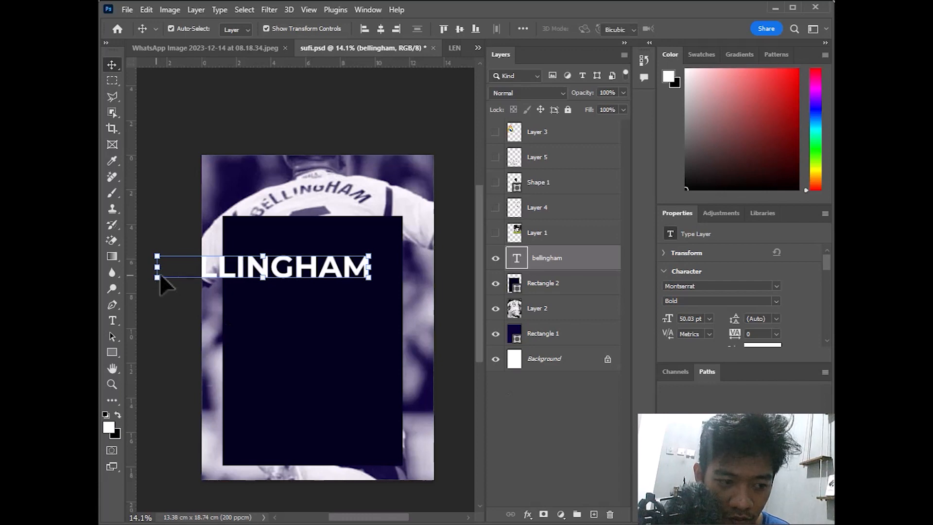
drag(171, 271, 233, 262)
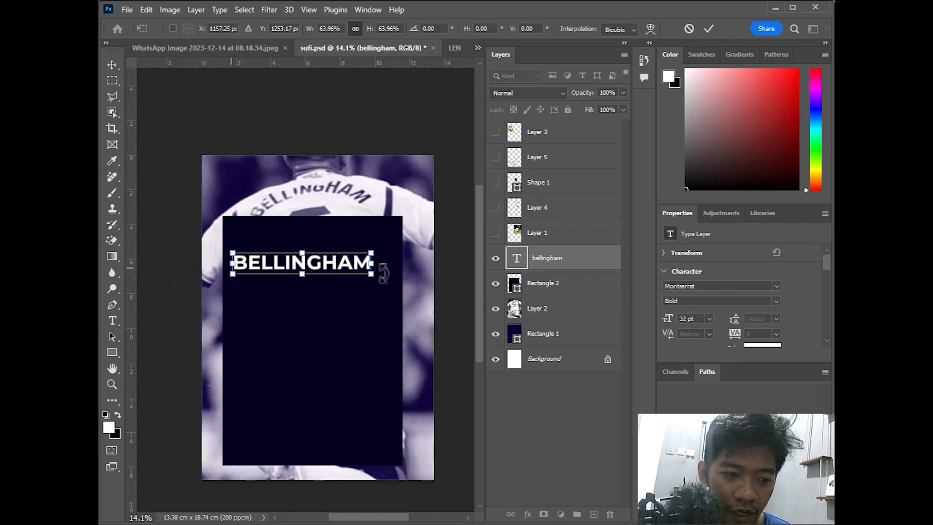
drag(373, 276, 400, 280)
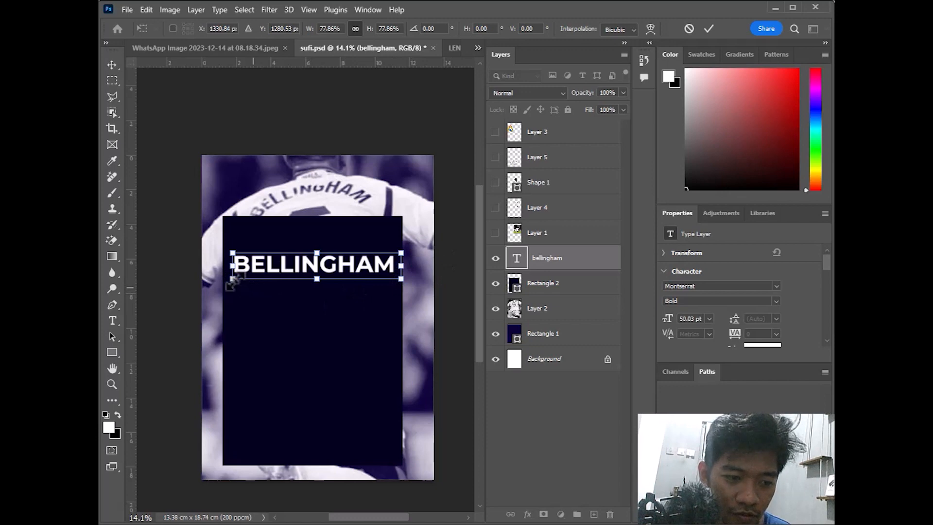
drag(236, 284, 230, 292)
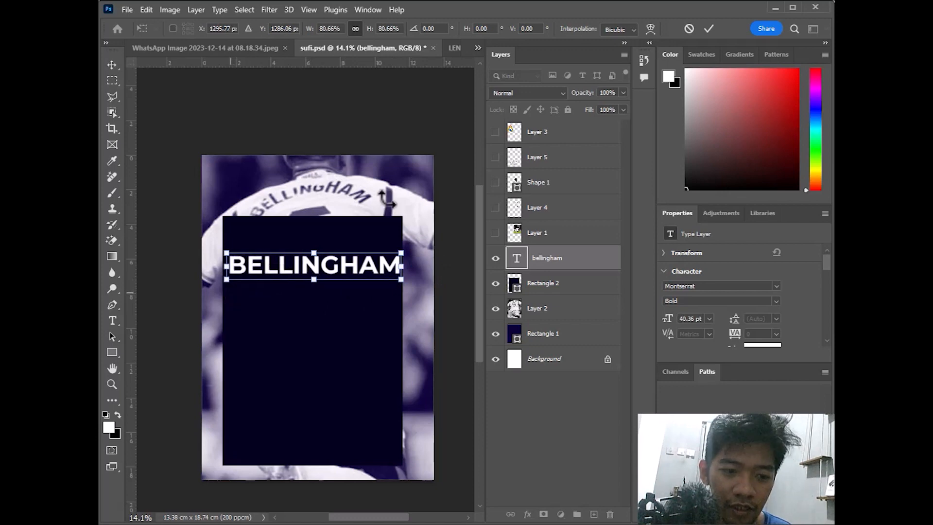
click(708, 29)
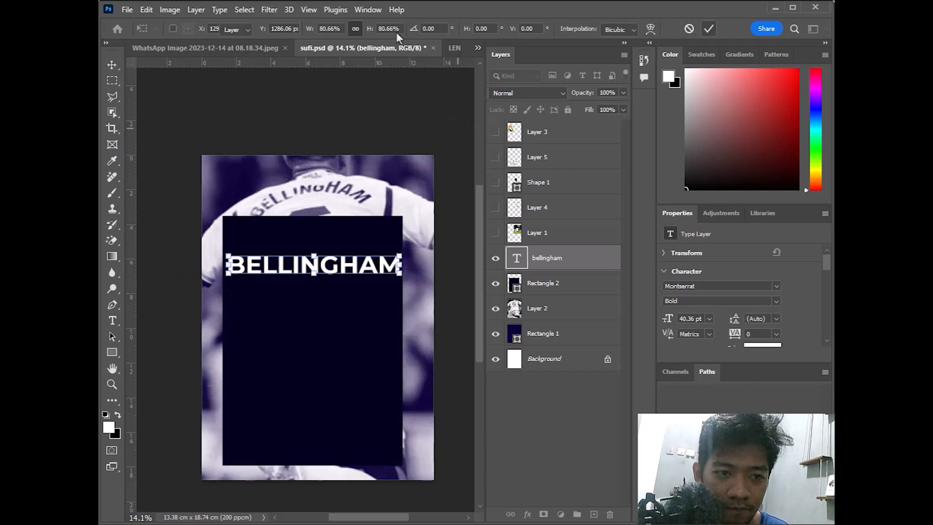
click(459, 30)
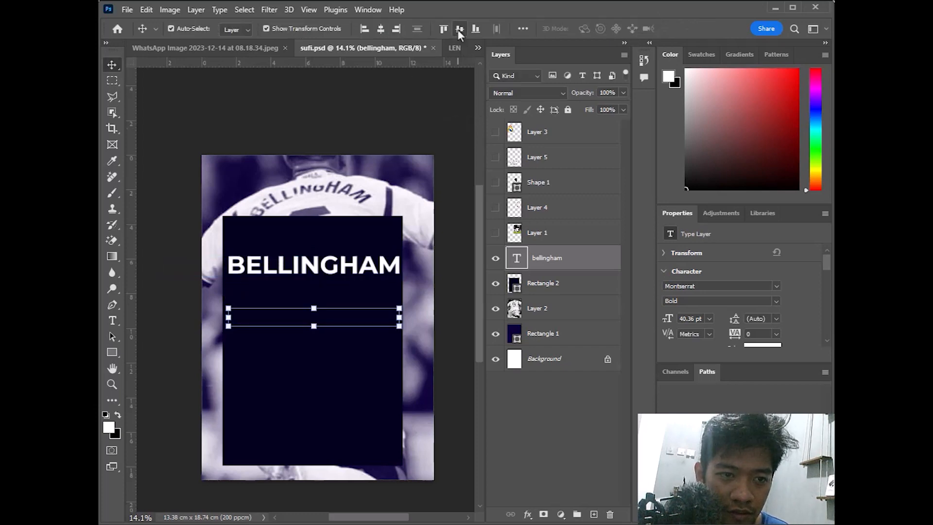
Undo the vertical centring, centre the title and Rectangle 2 horizontally, then lift the title to the panel's top
key(ctrl+z)
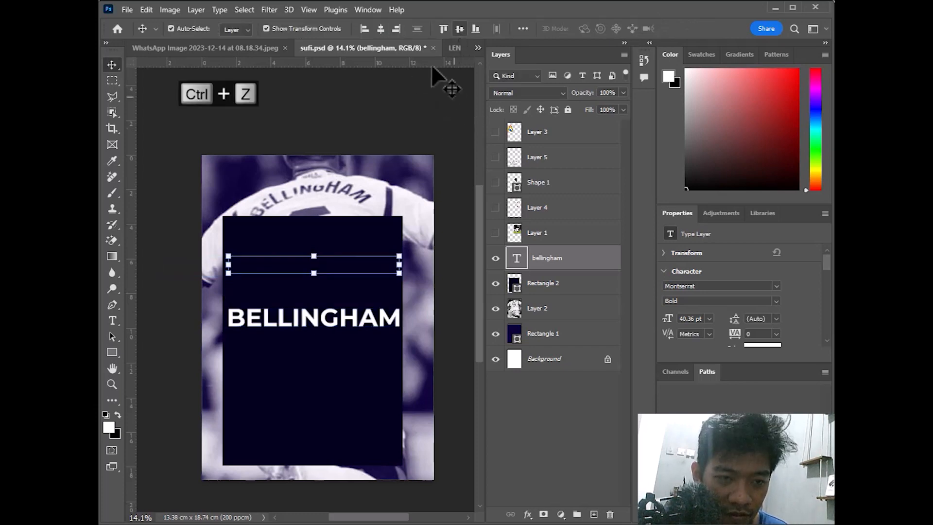
click(383, 28)
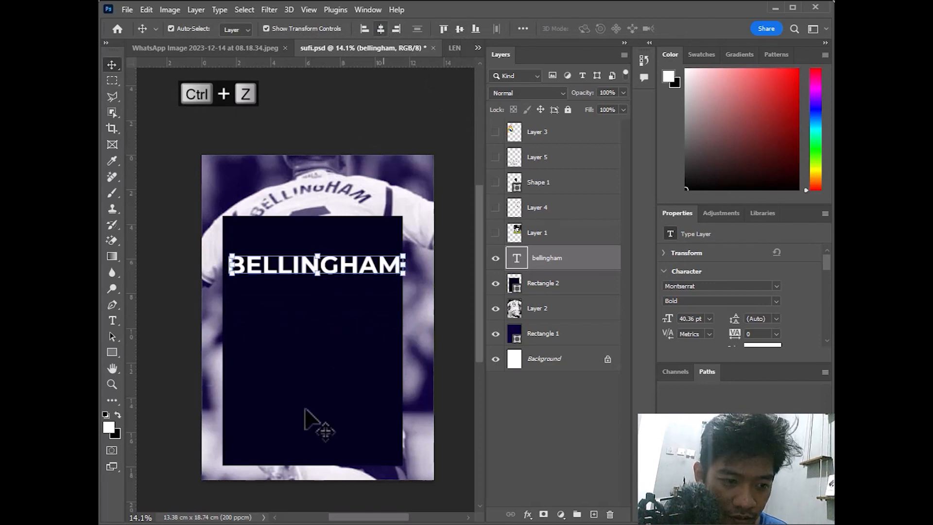
click(316, 391)
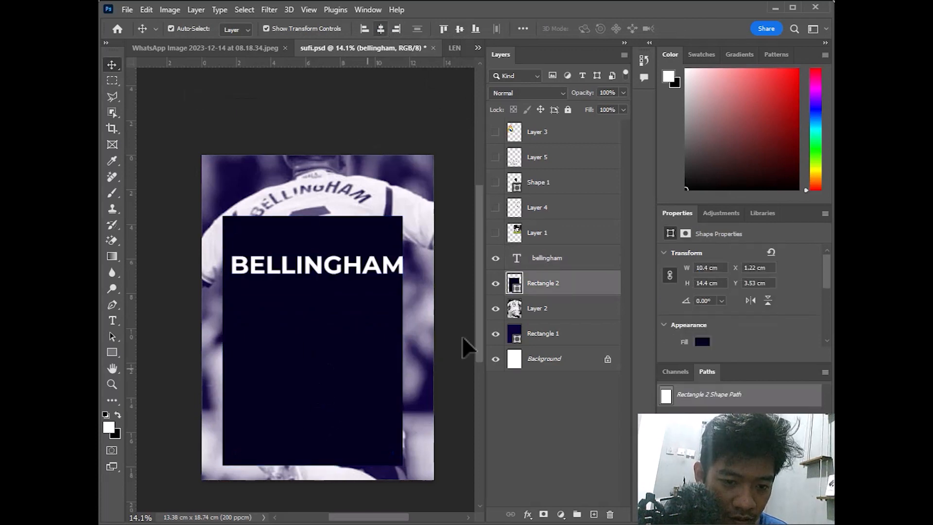
click(383, 30)
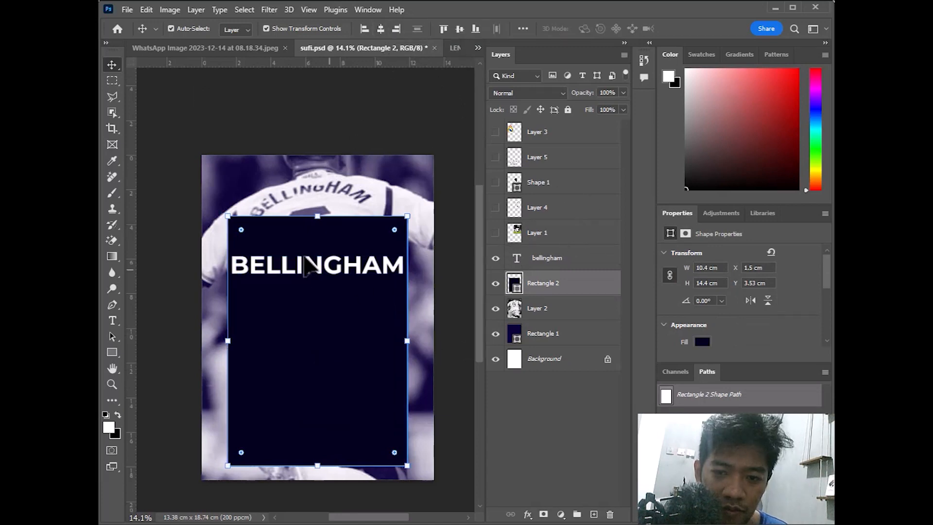
click(328, 269)
drag(328, 269, 334, 238)
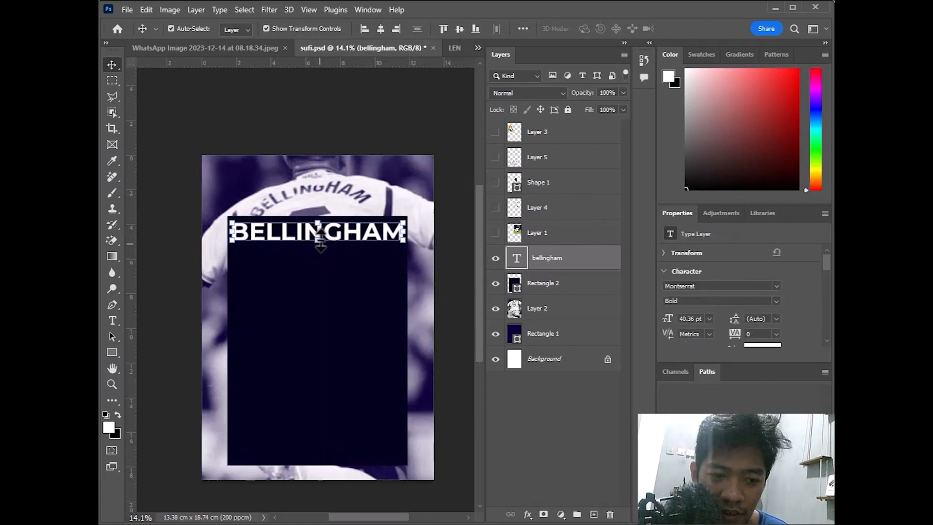
Alt-drag a copy of the BELLINGHAM title directly beneath the original and bring up its fx menu
drag(337, 235, 336, 258)
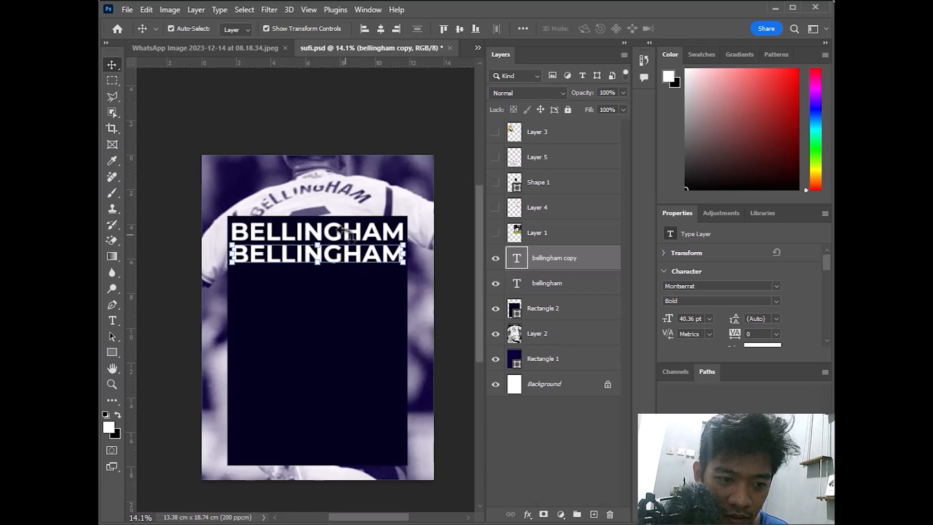
key(ctrl+t)
click(709, 28)
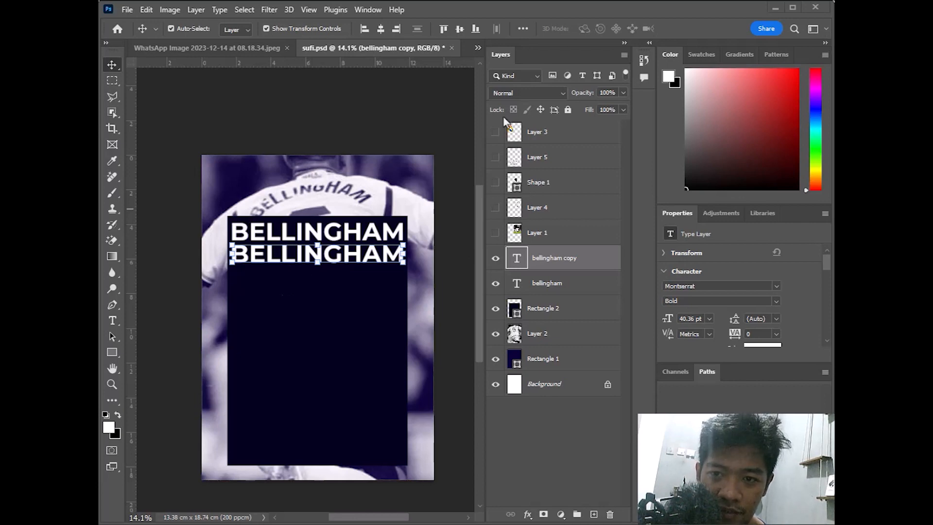
click(337, 286)
click(350, 255)
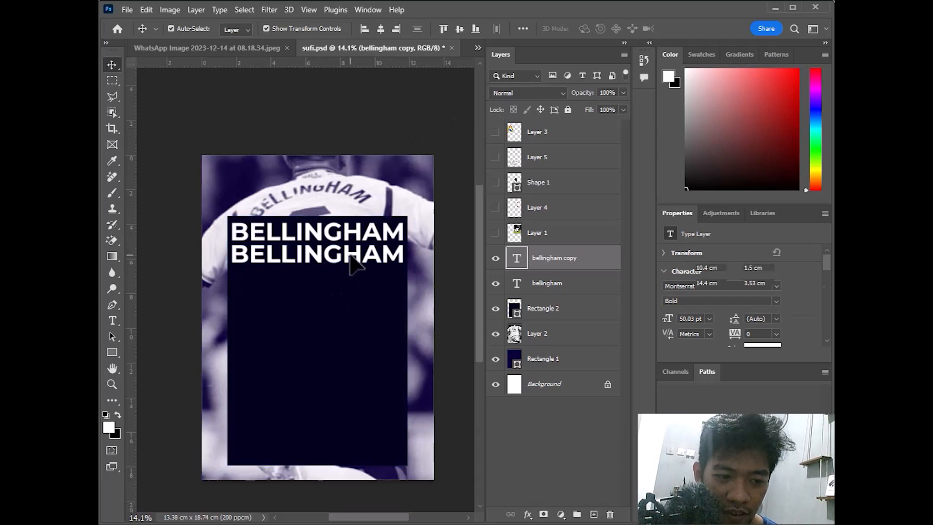
click(528, 514)
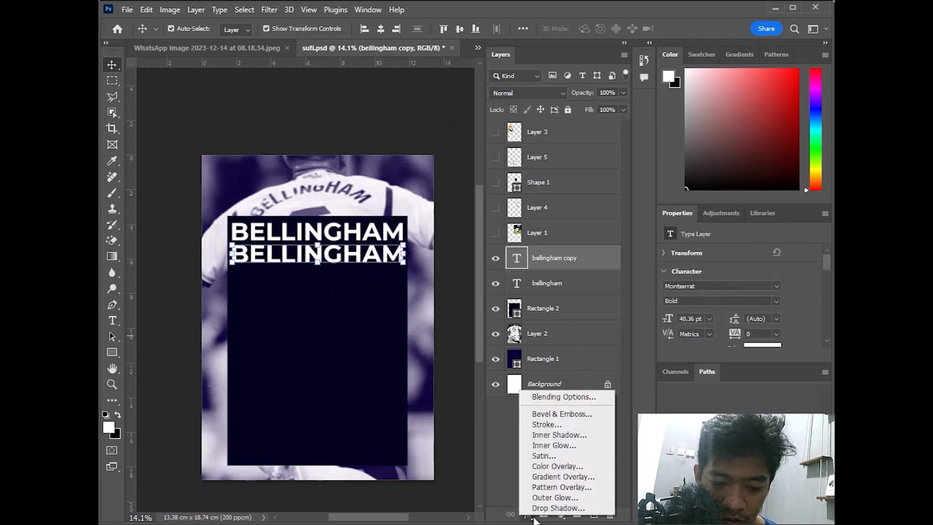
Give 'bellingham copy' a thin white Inside stroke and set its Fill to 0%
click(553, 429)
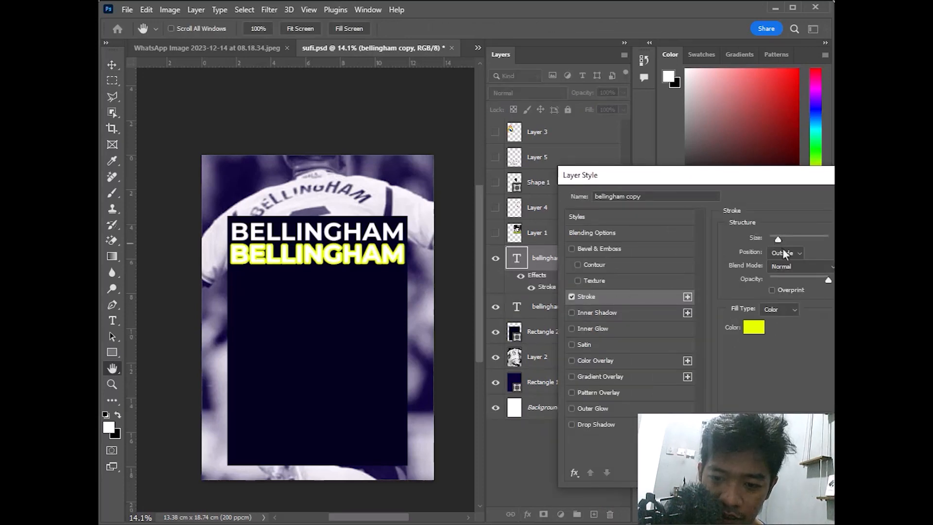
click(784, 253)
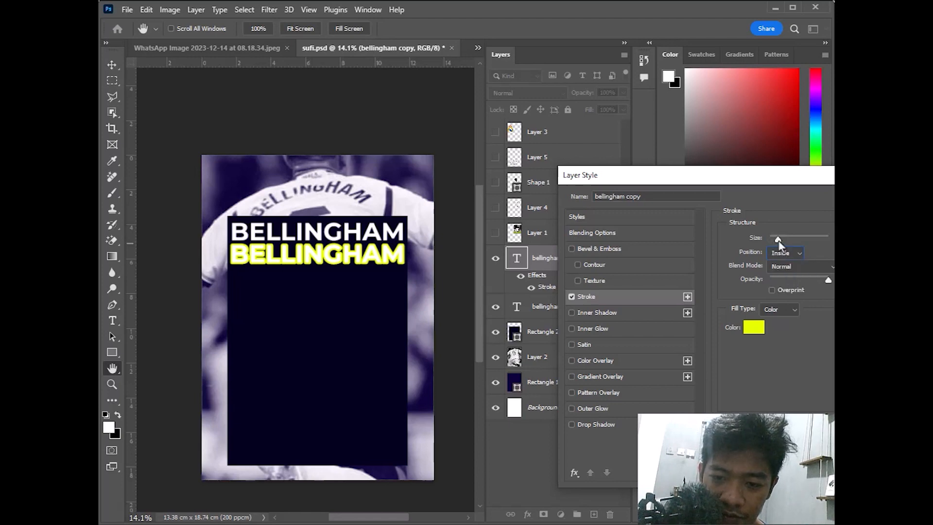
drag(779, 240, 773, 240)
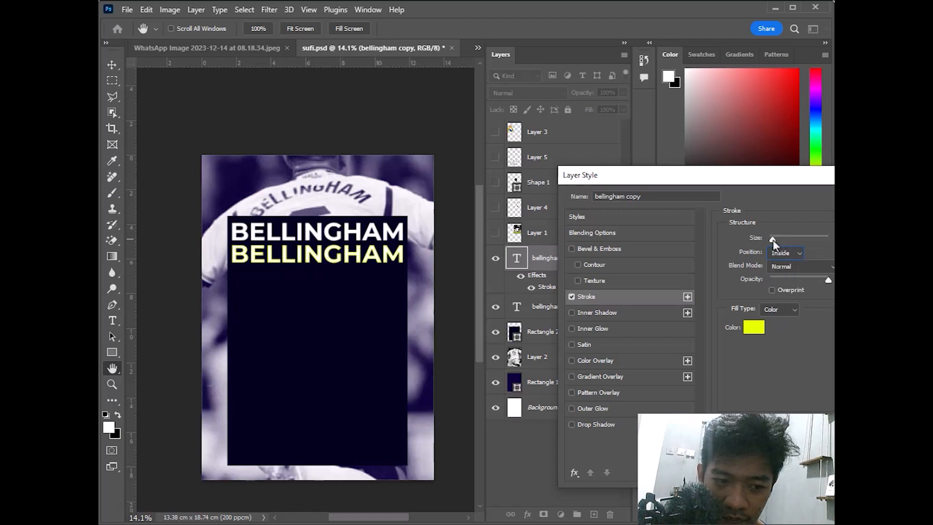
click(743, 333)
drag(443, 250, 398, 100)
click(715, 105)
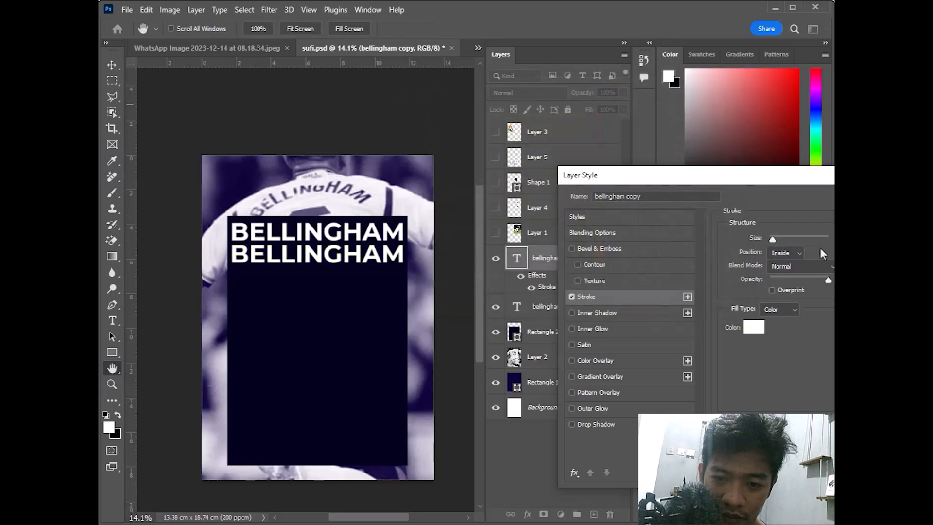
key(Return)
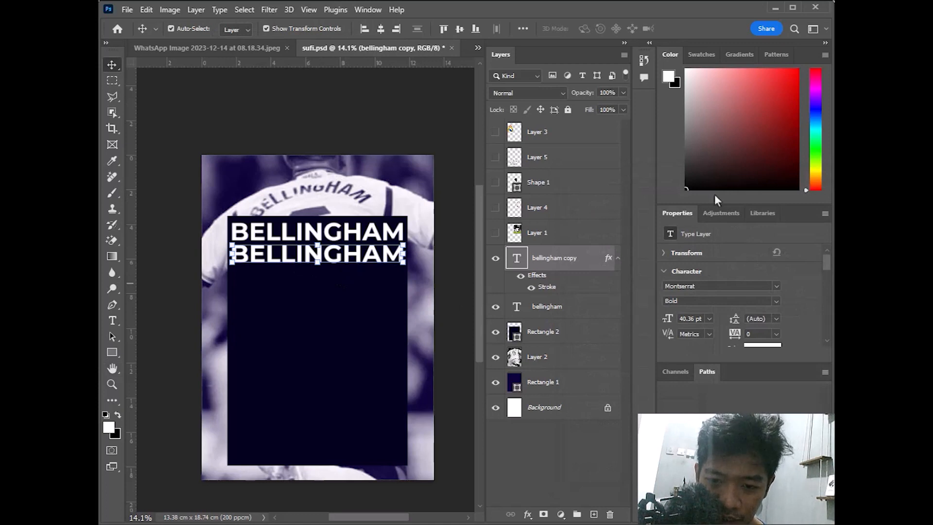
click(624, 111)
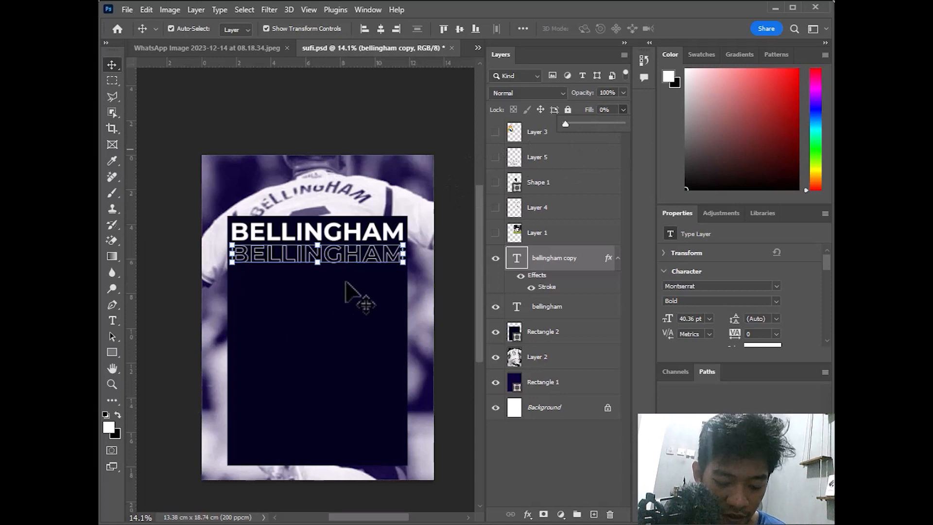
Fine-tune the Stroke size on 'bellingham copy', then select both BELLINGHAM layers together
scroll(350, 297, up, 2)
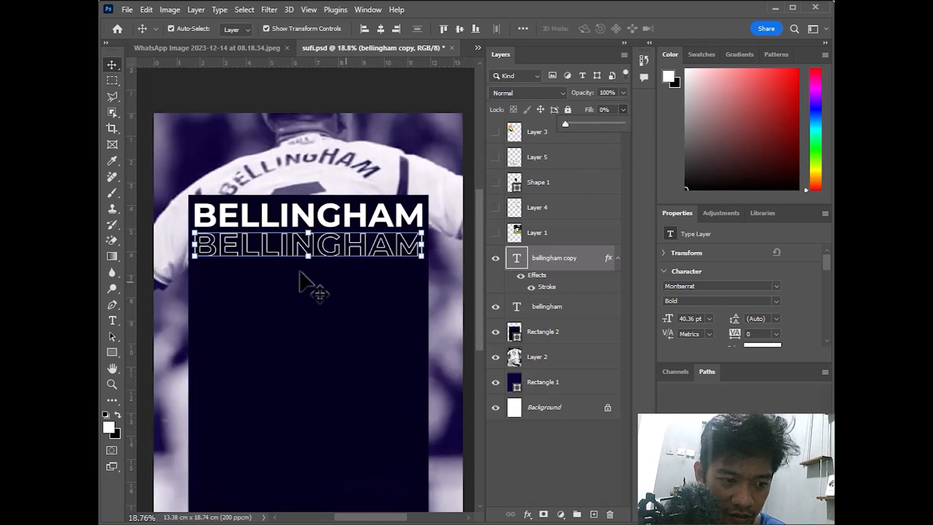
click(552, 289)
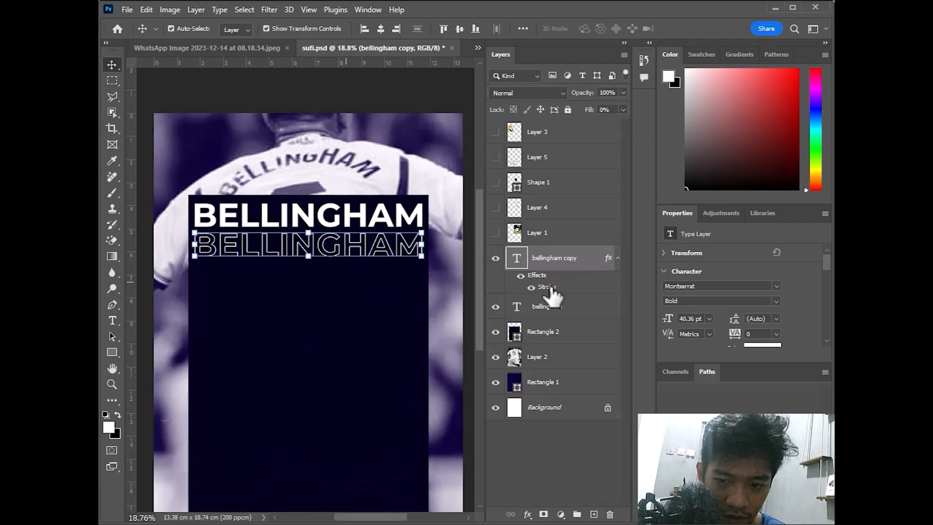
double_click(549, 287)
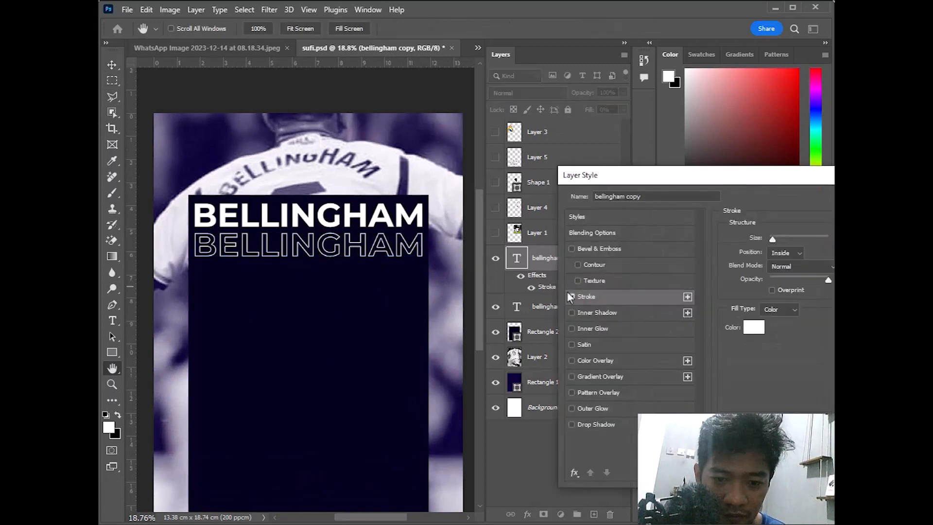
drag(773, 240, 776, 240)
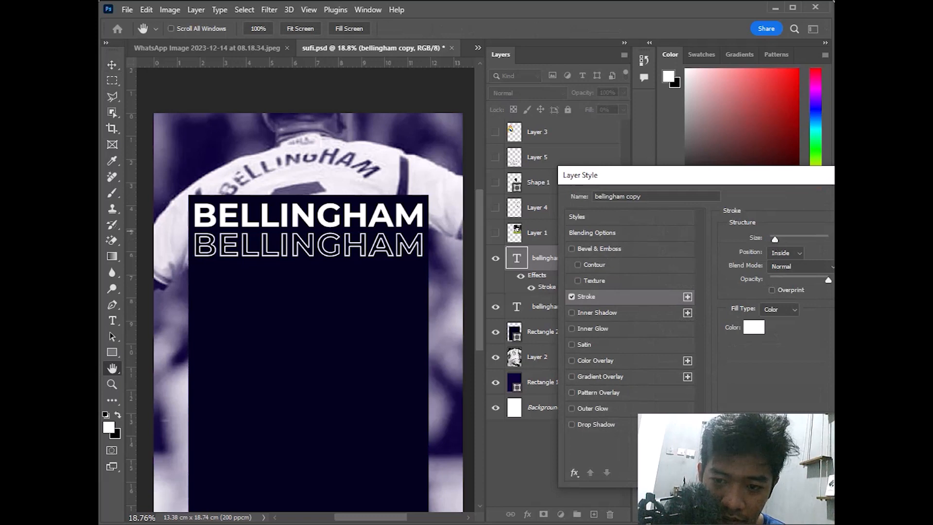
key(Down)
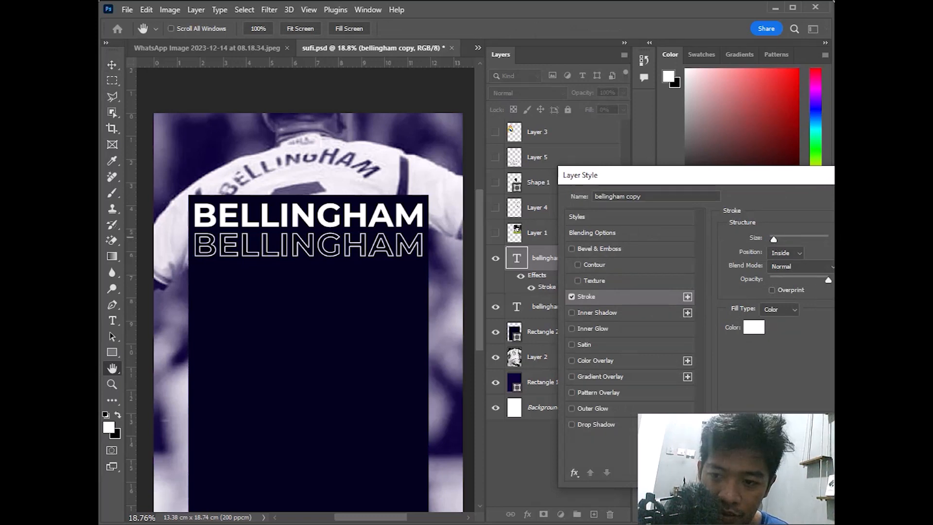
key(Return)
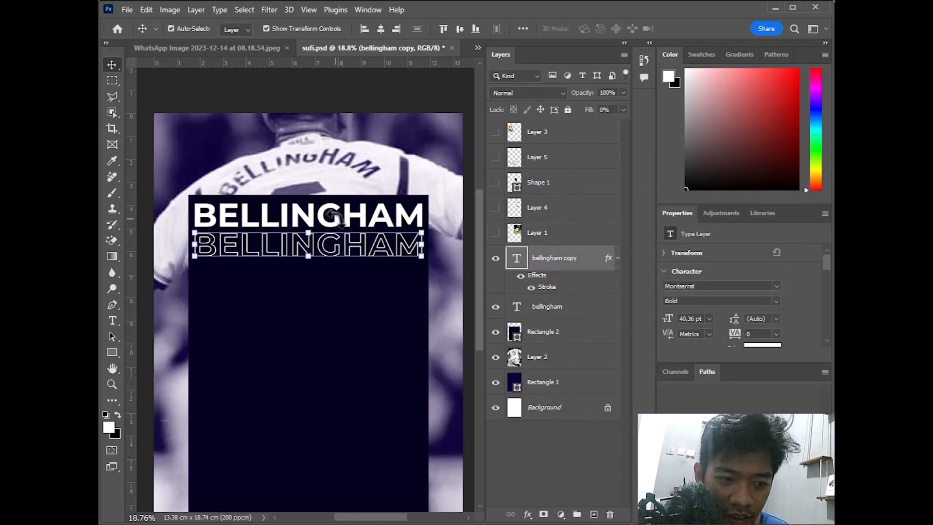
shift+click(400, 226)
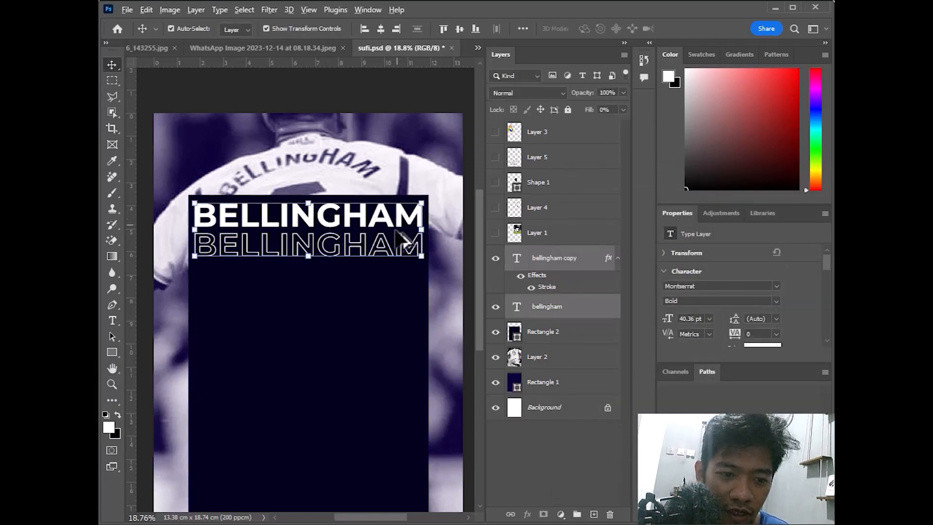
Duplicate the solid/outlined BELLINGHAM pair downward until eleven alternating rows fill the panel
drag(398, 235, 381, 336)
key(ctrl+z)
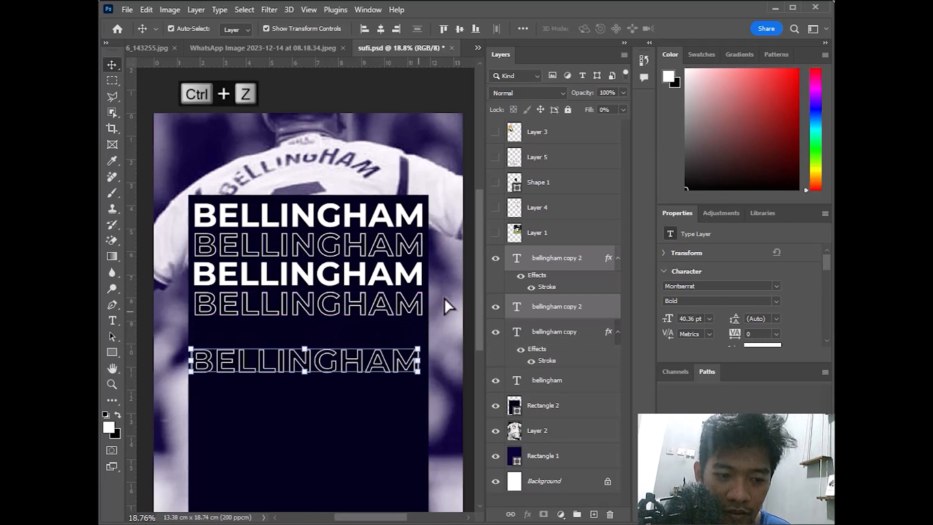
key(ctrl+z)
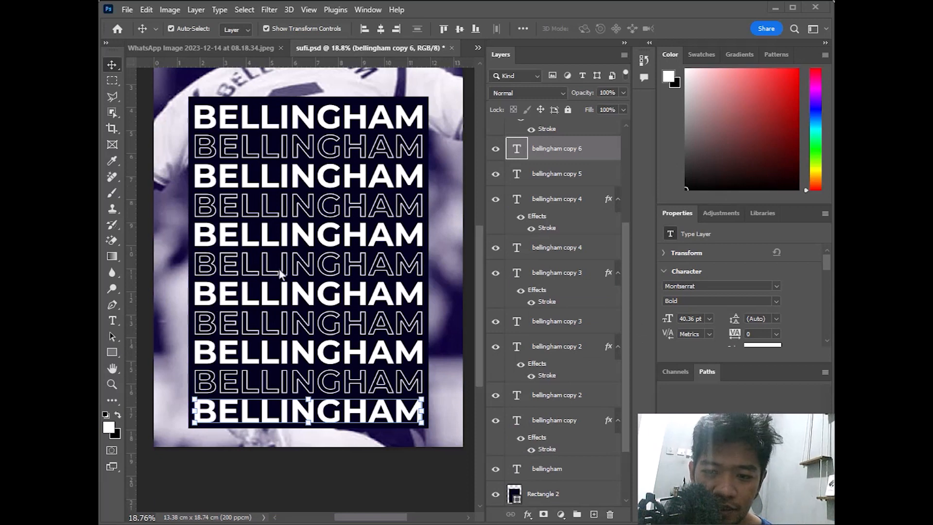
scroll(317, 259, up, 4)
scroll(317, 258, down, 6)
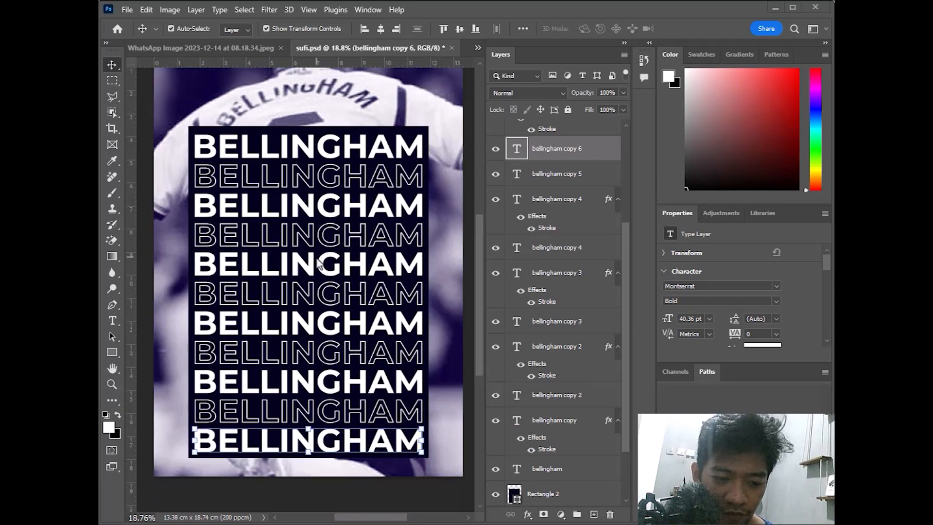
scroll(317, 258, up, 3)
scroll(317, 259, down, 1)
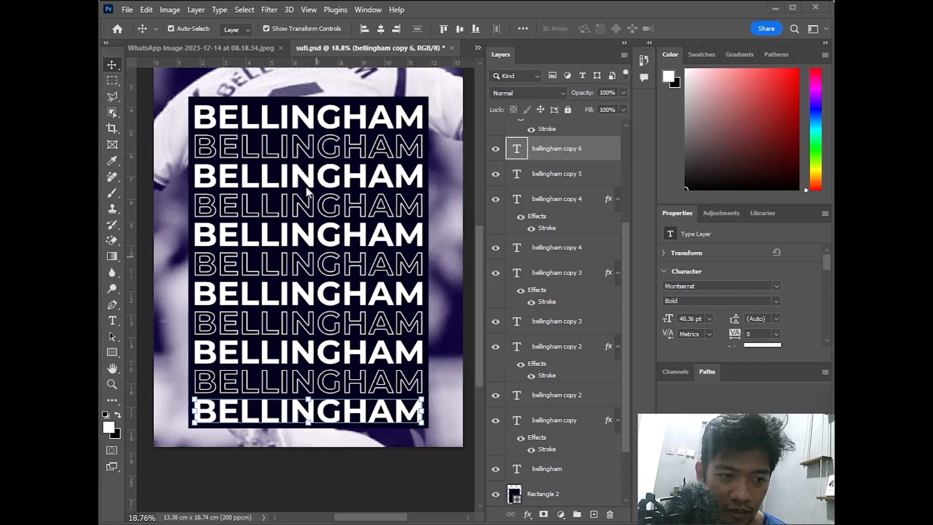
scroll(313, 189, down, 2)
scroll(314, 190, up, 3)
scroll(321, 188, down, 2)
scroll(326, 192, up, 2)
scroll(331, 194, down, 1)
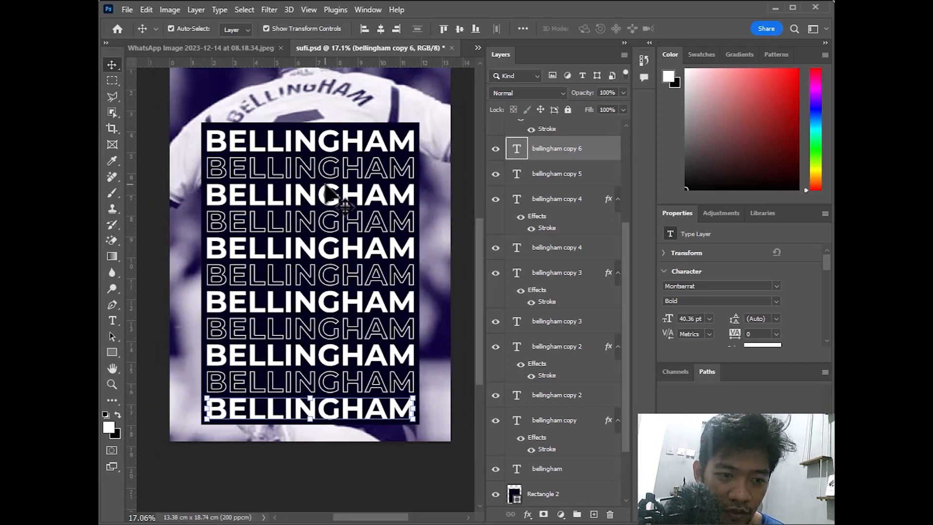
scroll(299, 144, down, 1)
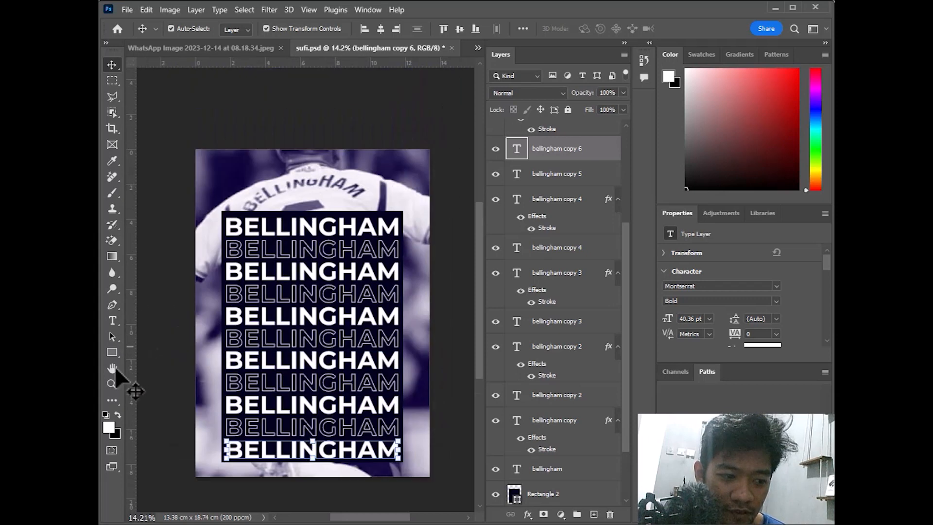
Zoom in on the poster and select the player photo layer with the Move tool
click(111, 385)
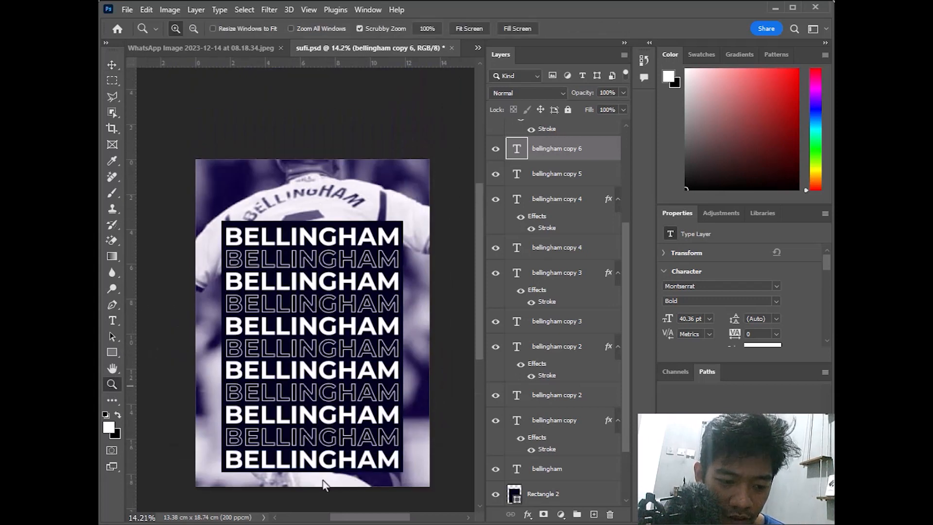
click(330, 302)
right_click(332, 302)
key(Escape)
click(111, 65)
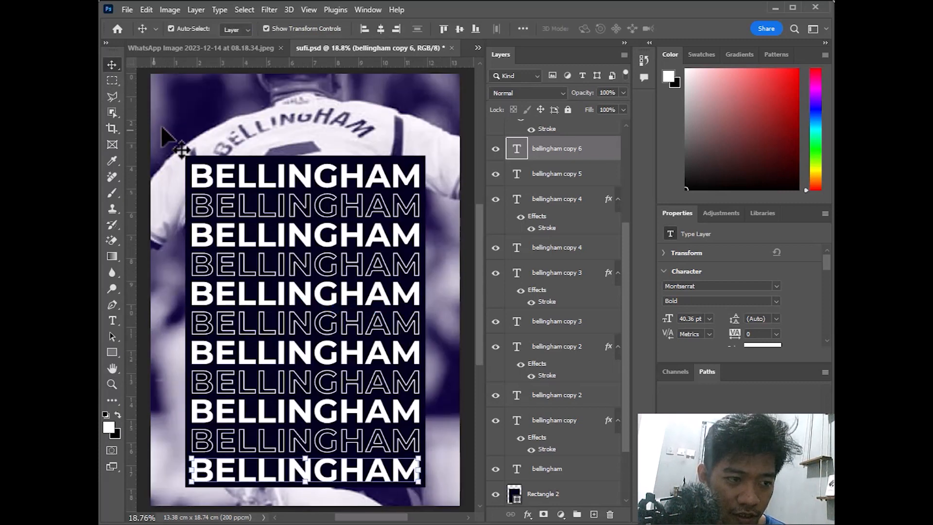
click(192, 146)
Lock the player photo layer (Layer 2) and the background Rectangle 1
click(567, 111)
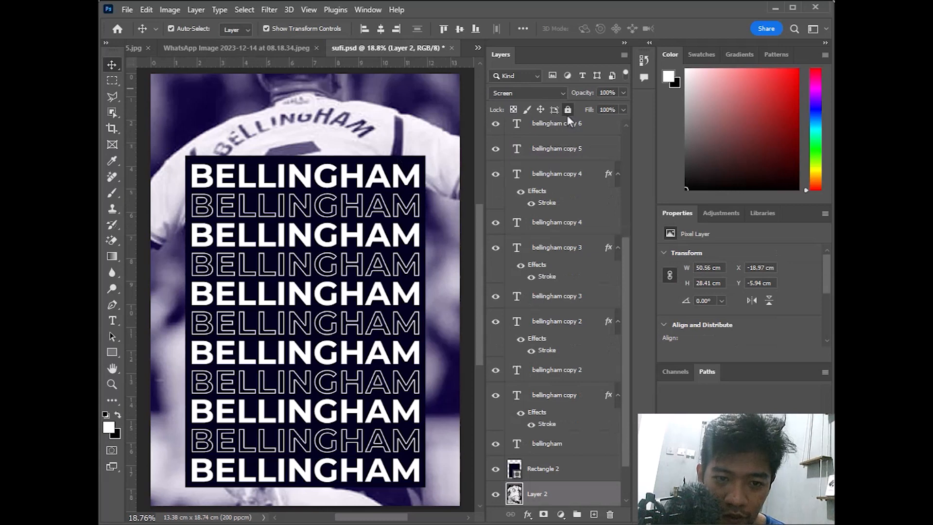
scroll(537, 427, down, 1)
click(554, 469)
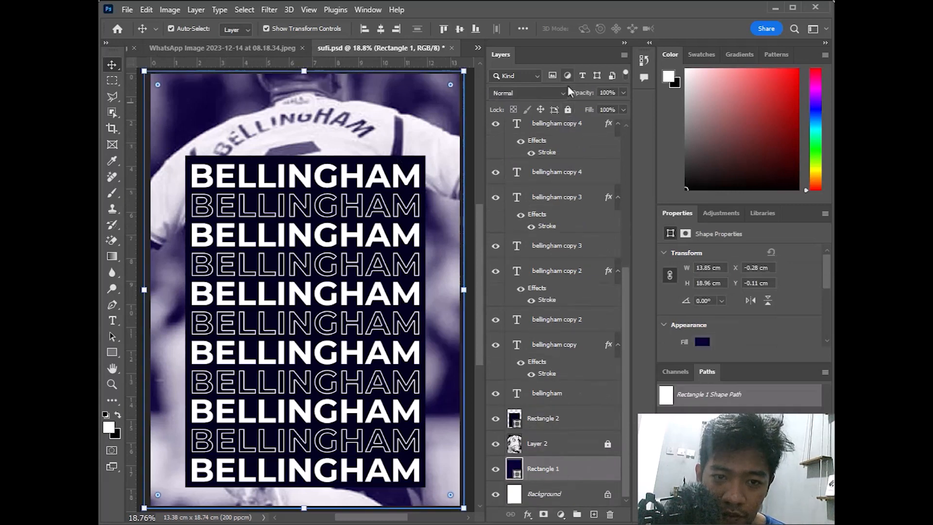
click(569, 110)
Scale the dark panel and its BELLINGHAM rows to about 94% and raise them to Y 3.29 cm
drag(175, 141, 421, 482)
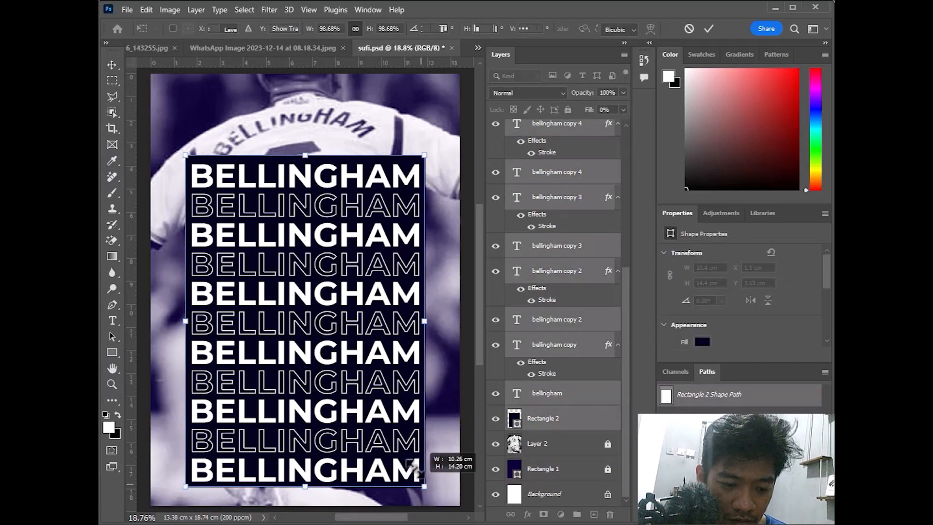
mouse_move(414, 469)
mouse_down()
mouse_move(422, 481)
mouse_move(416, 475)
mouse_up()
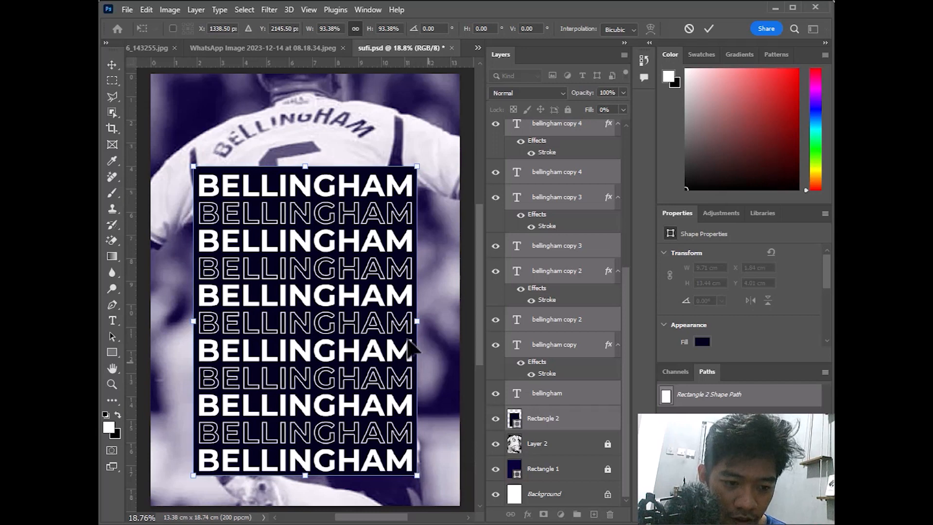
click(705, 32)
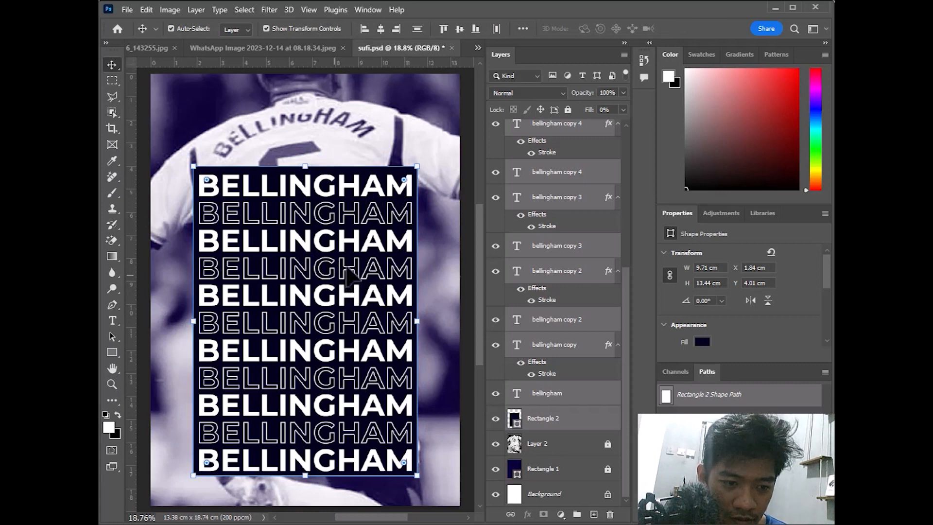
mouse_move(336, 295)
mouse_down()
mouse_move(322, 332)
mouse_move(325, 291)
mouse_move(335, 278)
mouse_up()
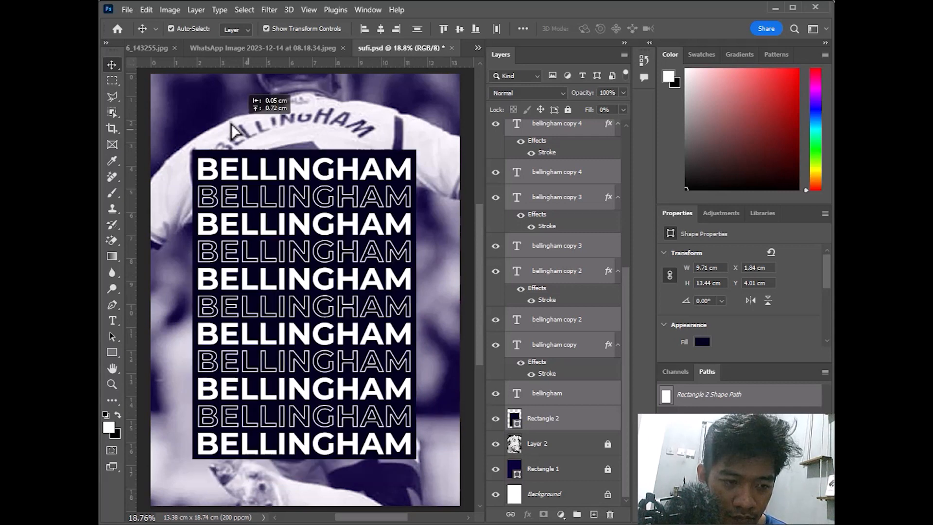
click(167, 252)
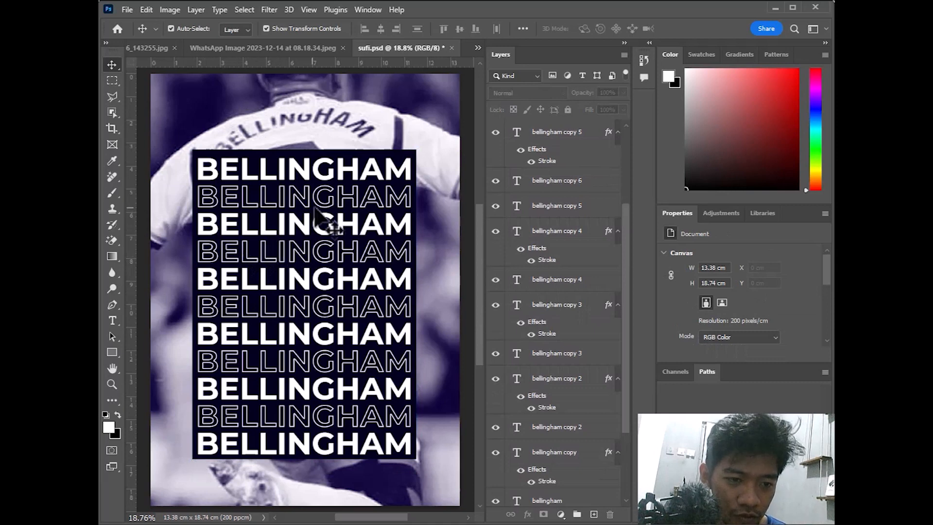
scroll(317, 137, down, 1)
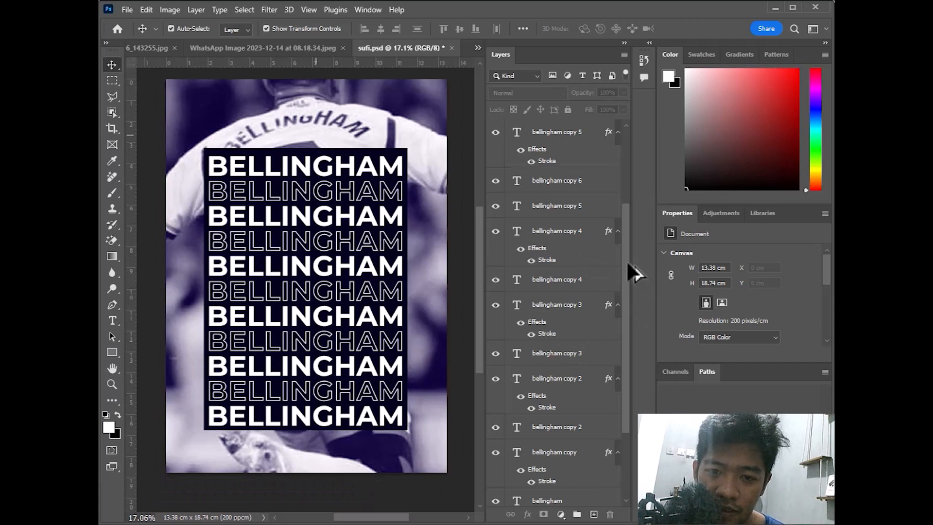
drag(627, 263, 631, 310)
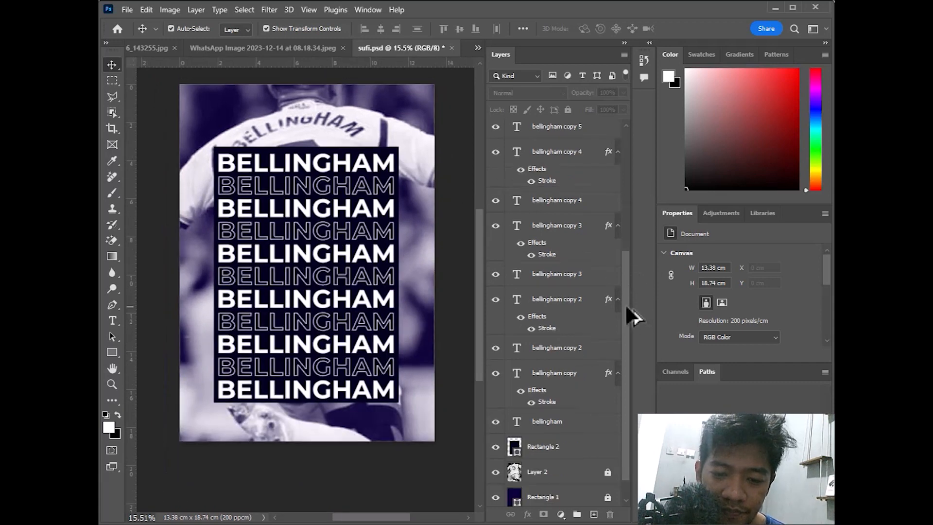
drag(623, 267, 625, 343)
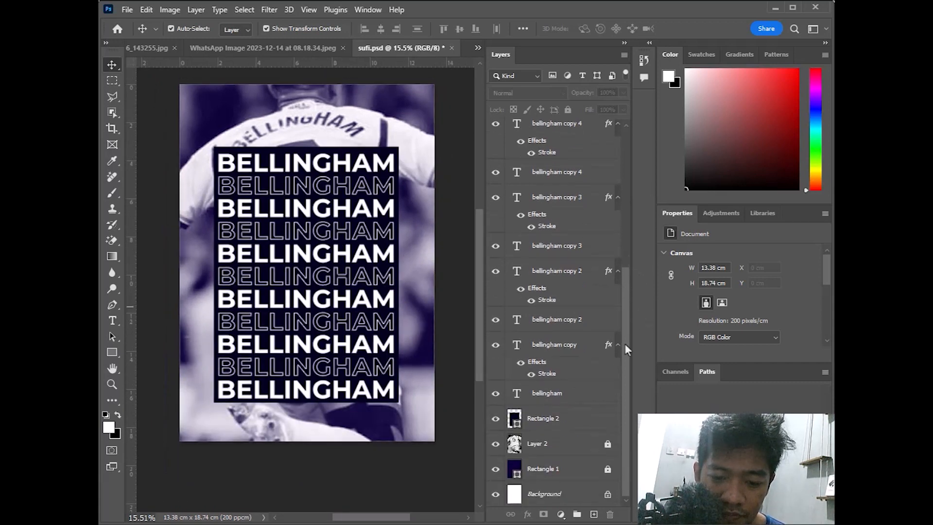
click(553, 468)
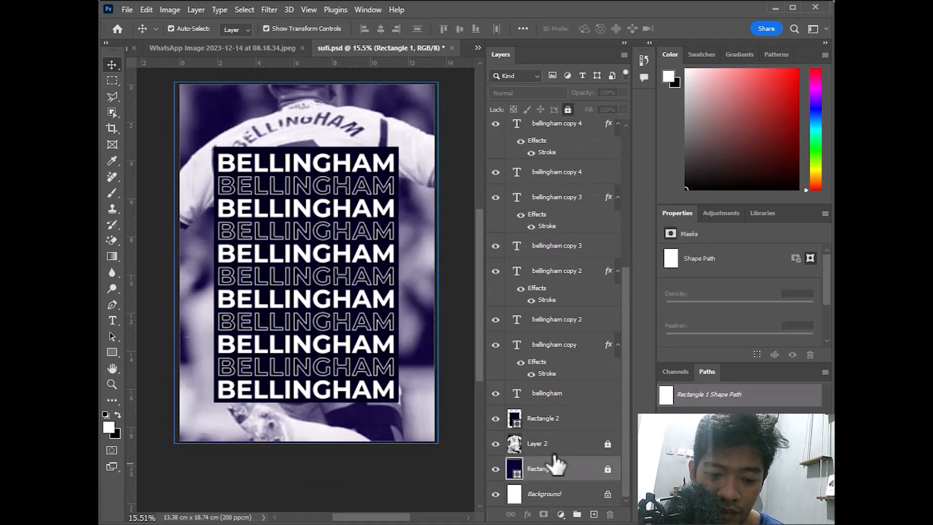
click(556, 452)
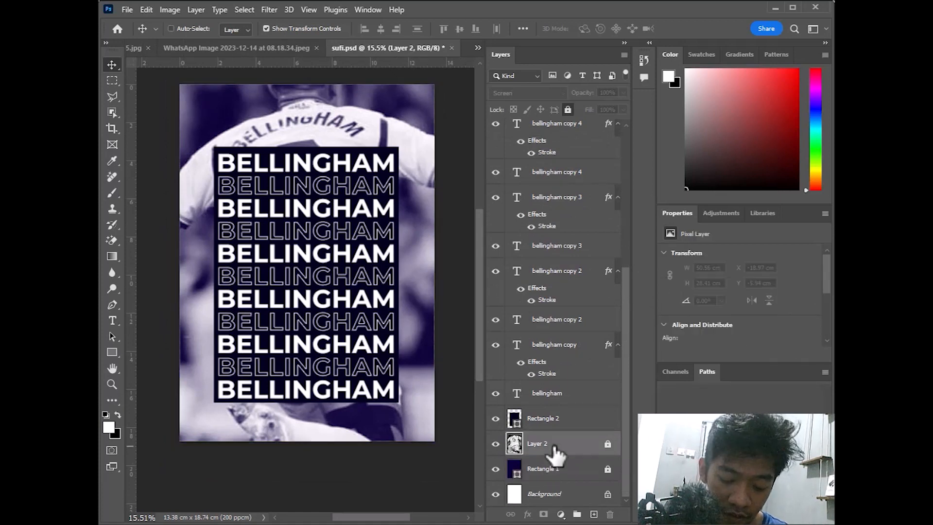
key(ctrl+j)
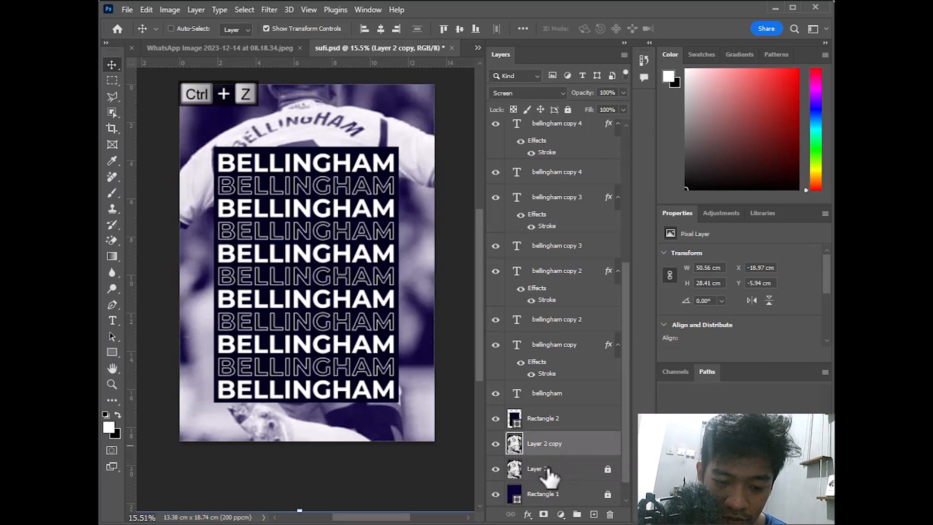
key(ctrl+z)
key(ctrl+z)
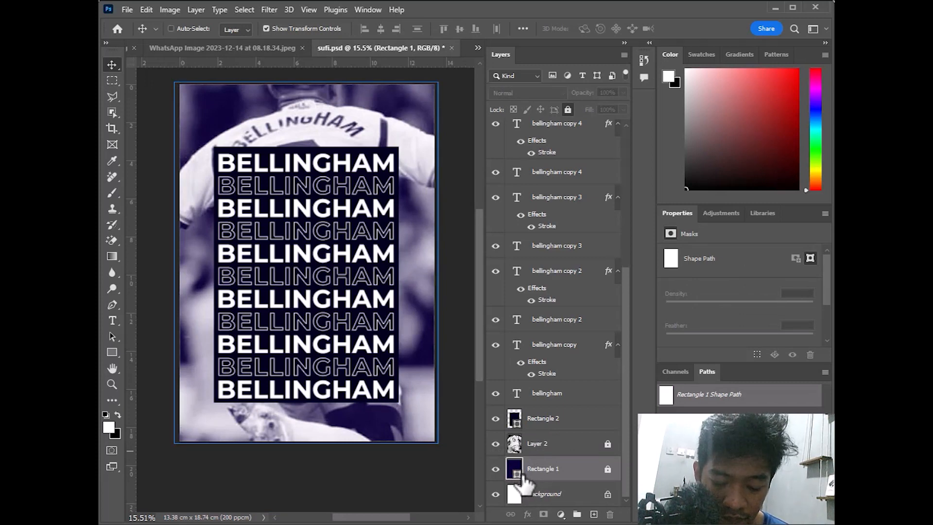
key(ctrl+j)
key(ctrl+z)
key(ctrl+z)
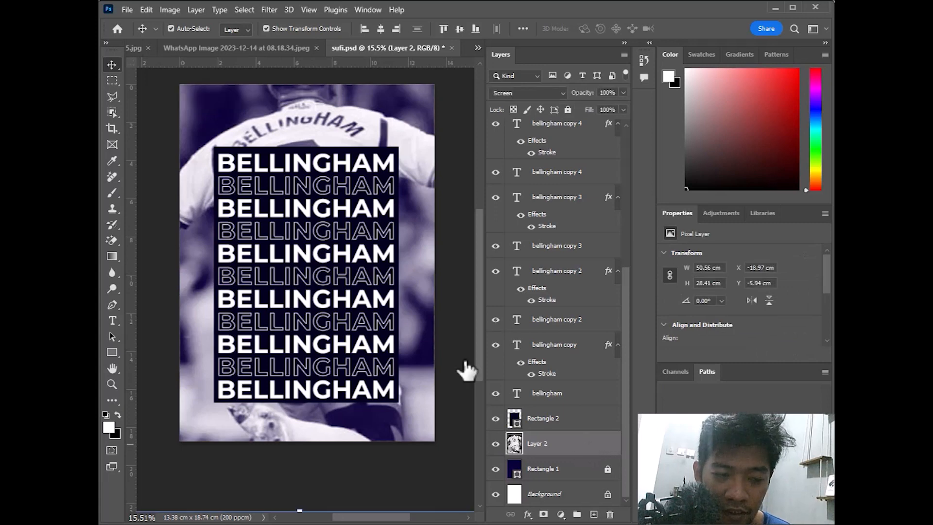
Apply Levels to Layer 2's background photo with midtone 0.5 and output white capped at 150
click(163, 9)
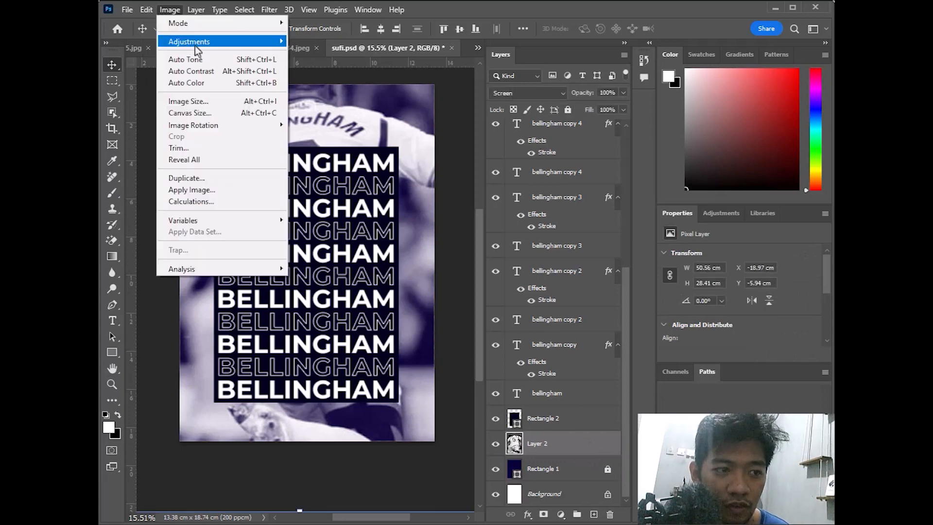
mouse_move(196, 48)
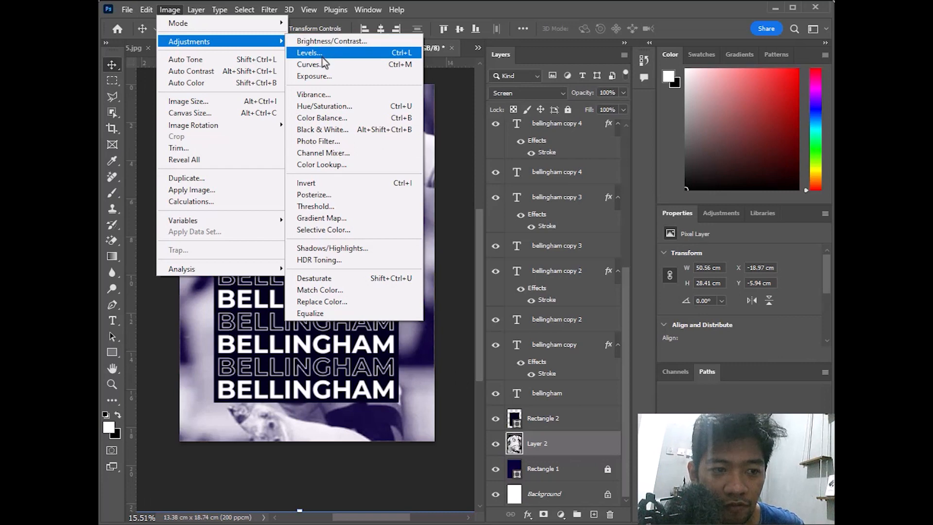
click(318, 53)
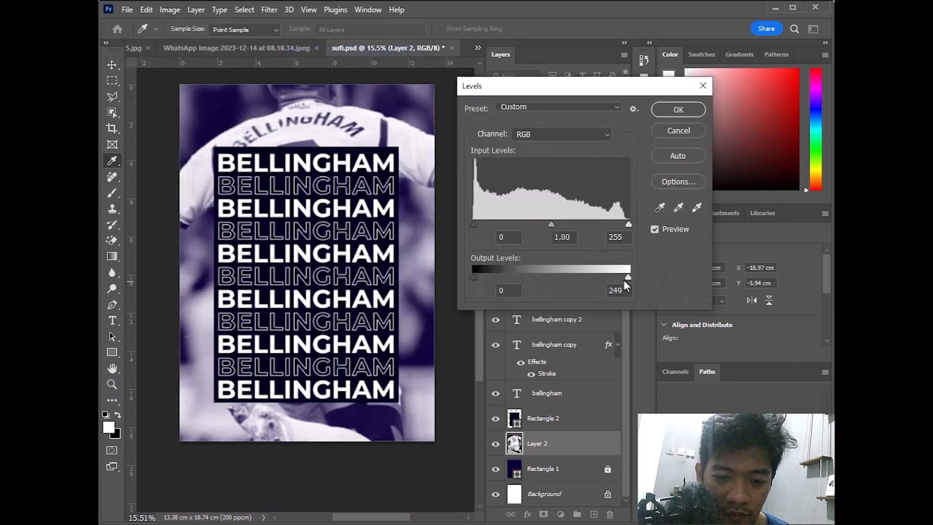
drag(603, 279, 588, 275)
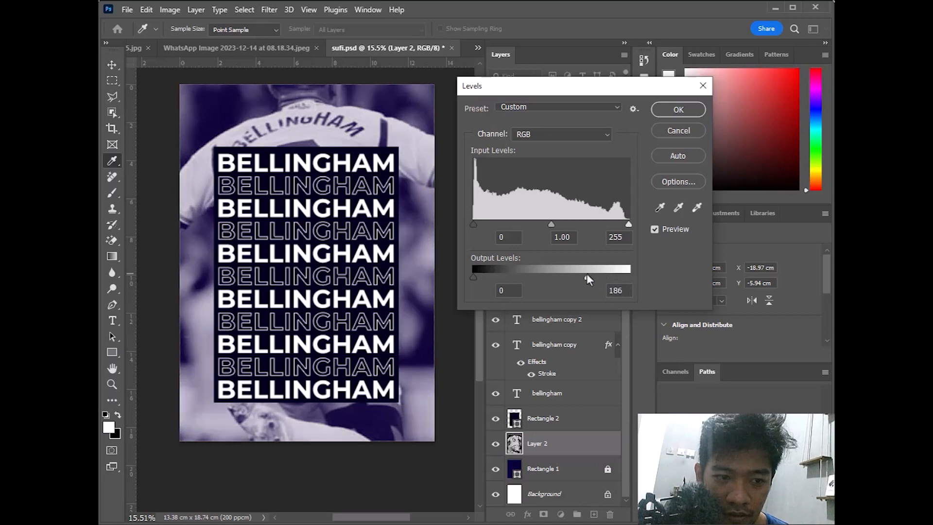
drag(544, 225, 593, 226)
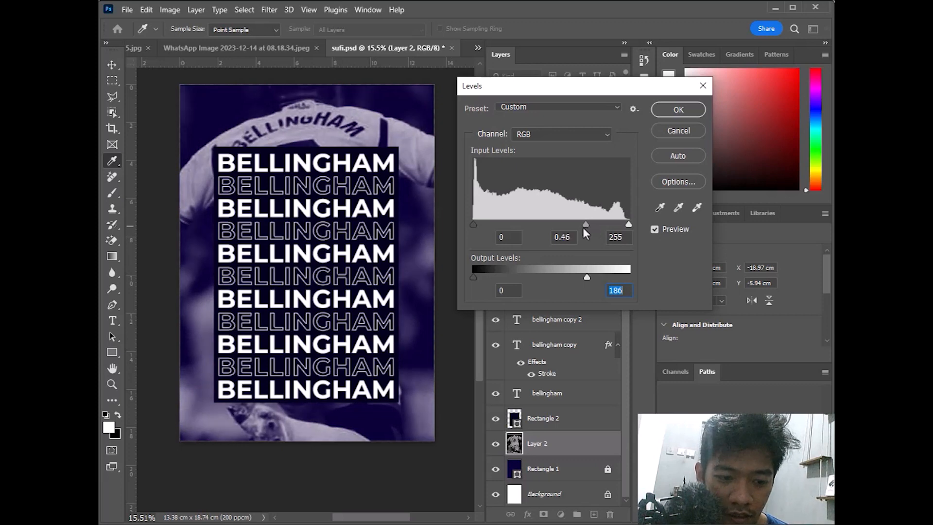
drag(587, 276, 564, 272)
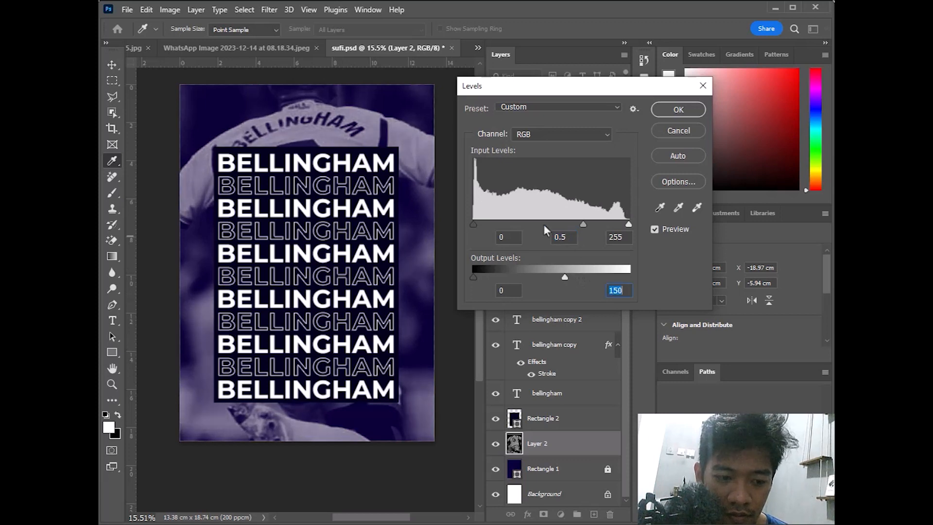
click(678, 110)
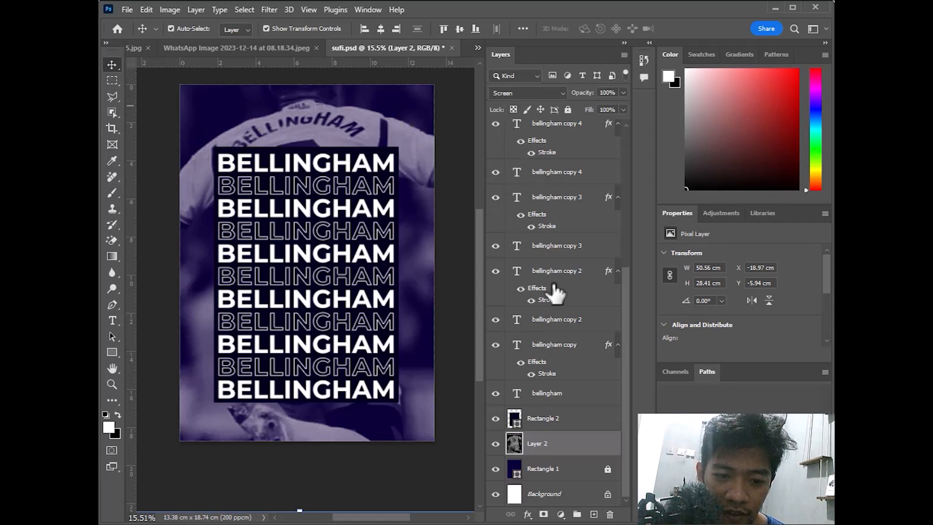
scroll(549, 272, up, 5)
Show Layer 5's back-view player cutout, enlarge and centre it over the panel, then hide it again
click(495, 158)
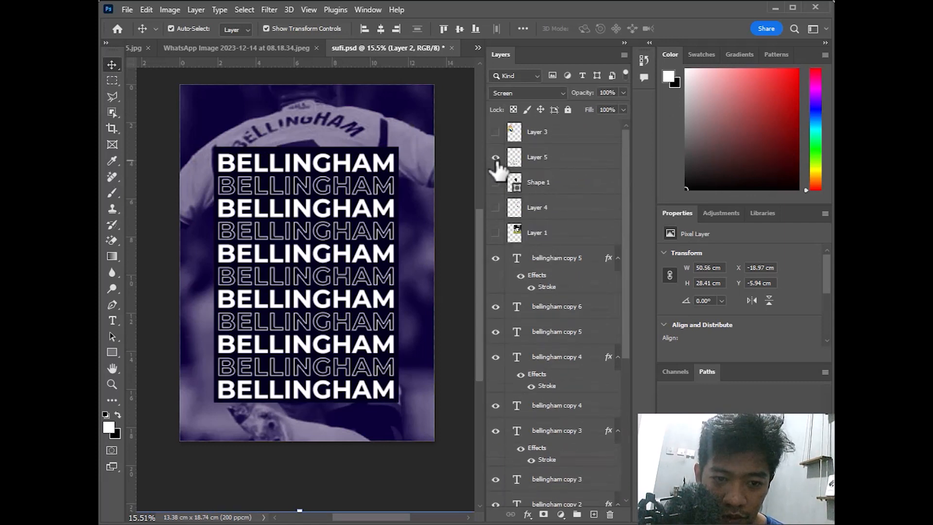
click(551, 166)
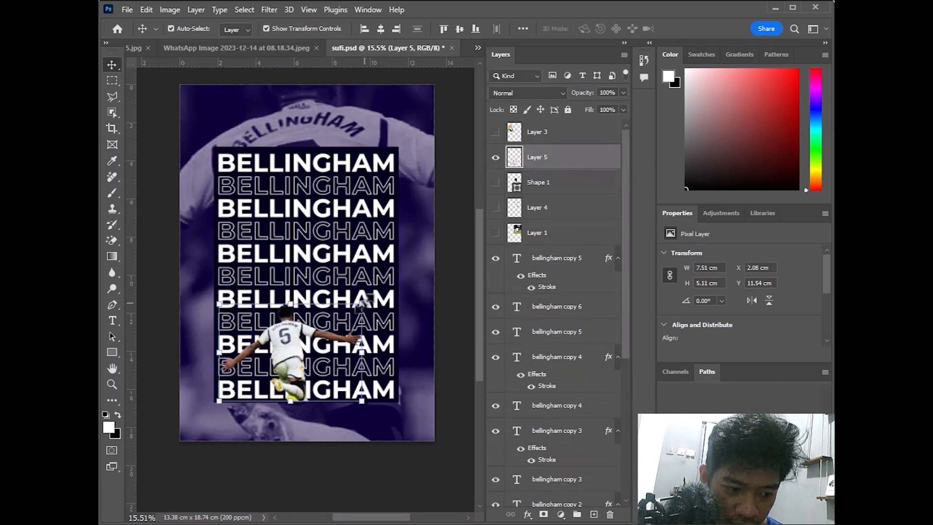
drag(362, 303, 433, 255)
drag(334, 330, 296, 317)
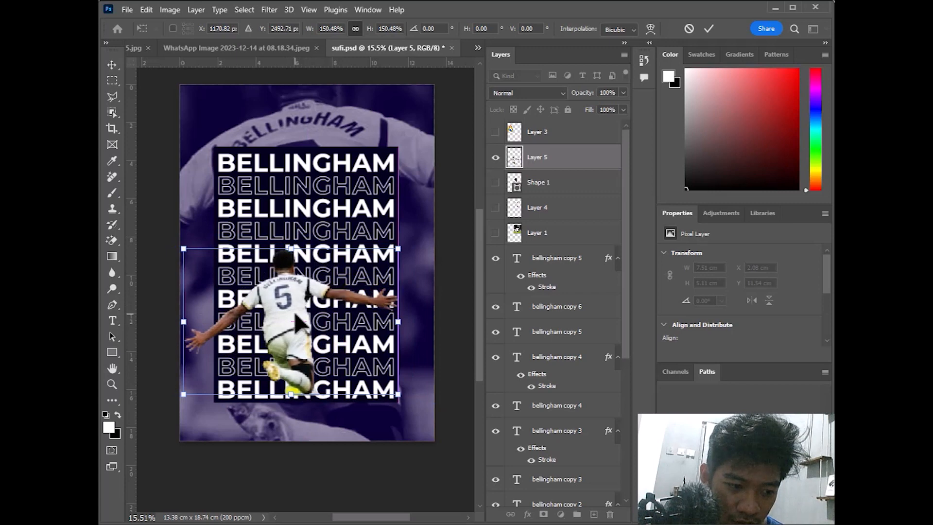
drag(398, 248, 421, 216)
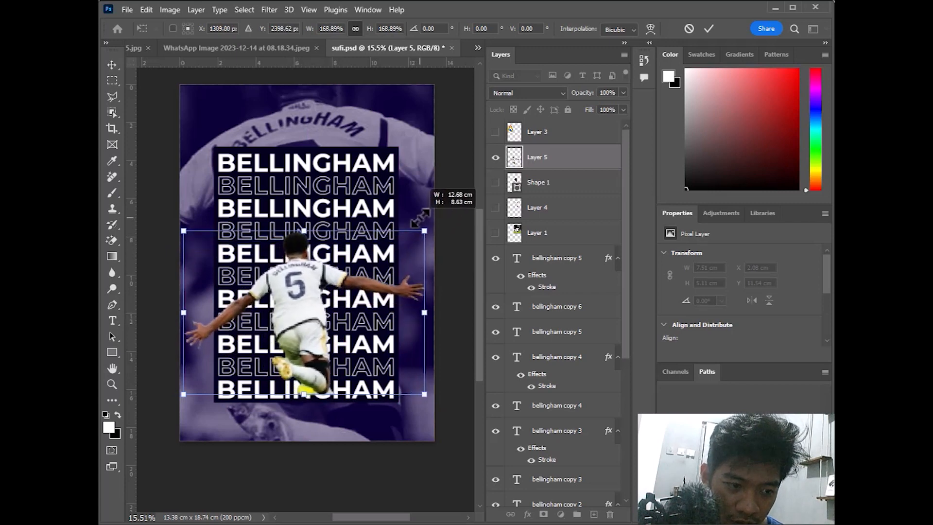
mouse_move(306, 294)
mouse_down()
mouse_move(291, 296)
mouse_move(306, 300)
mouse_up()
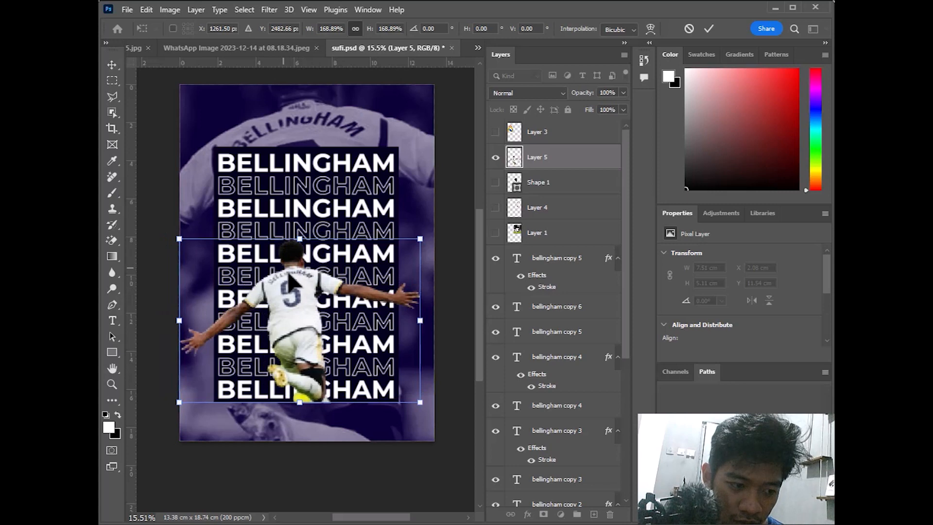
drag(297, 284, 302, 284)
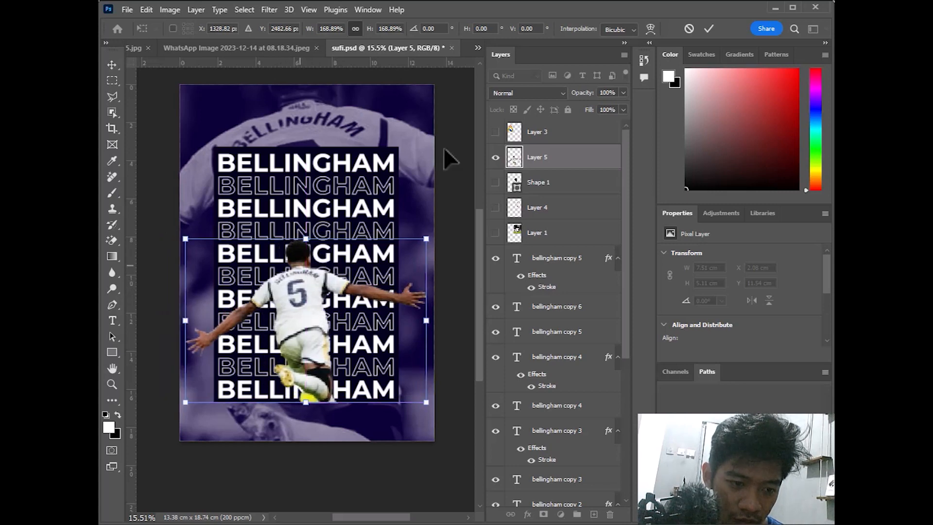
click(709, 28)
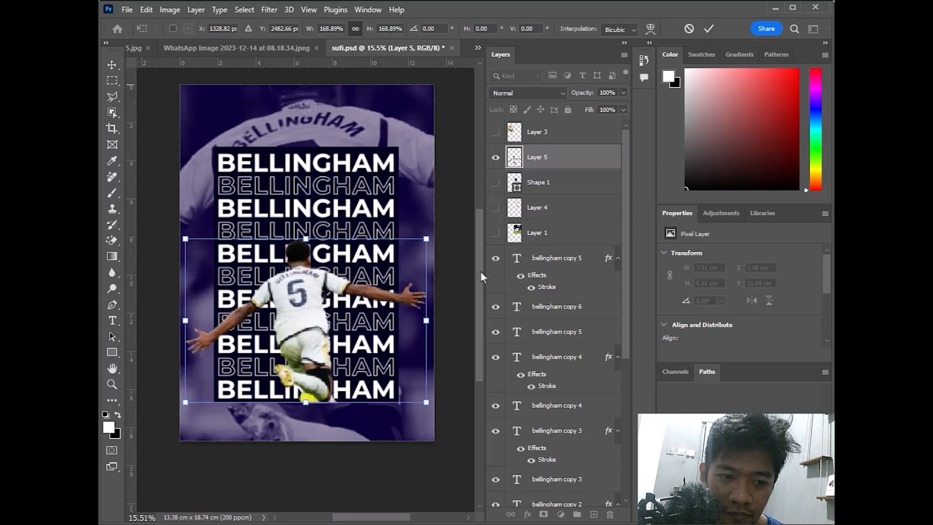
click(496, 157)
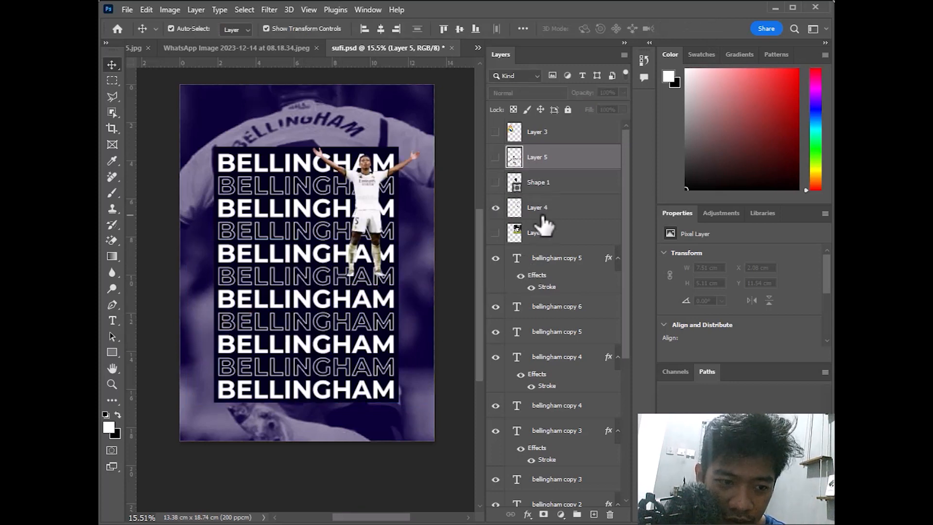
Enlarge Layer 4's arms-raised player to about 12.11 × 14.51 cm across the panel, then load Rectangle 2's outline as a selection
click(559, 212)
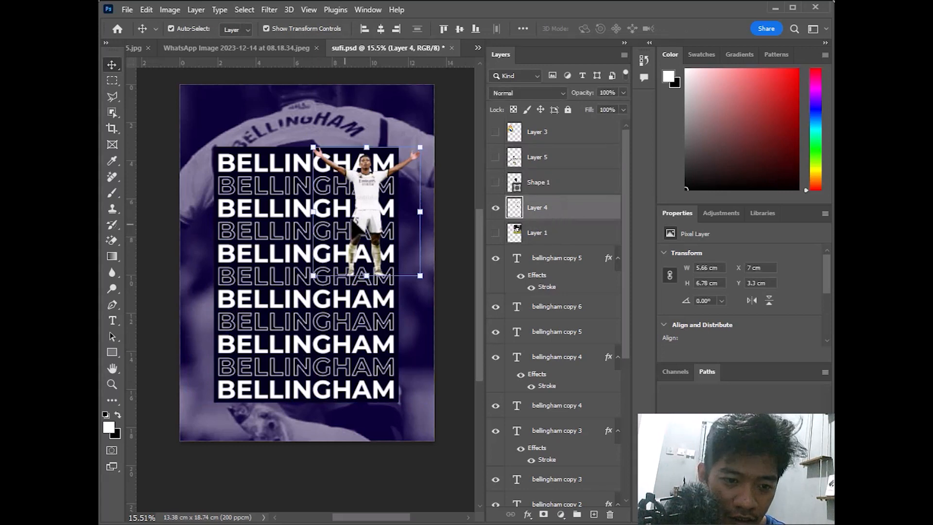
drag(362, 214, 268, 336)
key(ctrl+t)
drag(316, 279, 398, 124)
drag(329, 261, 309, 326)
drag(406, 222, 417, 195)
drag(329, 266, 329, 234)
click(708, 30)
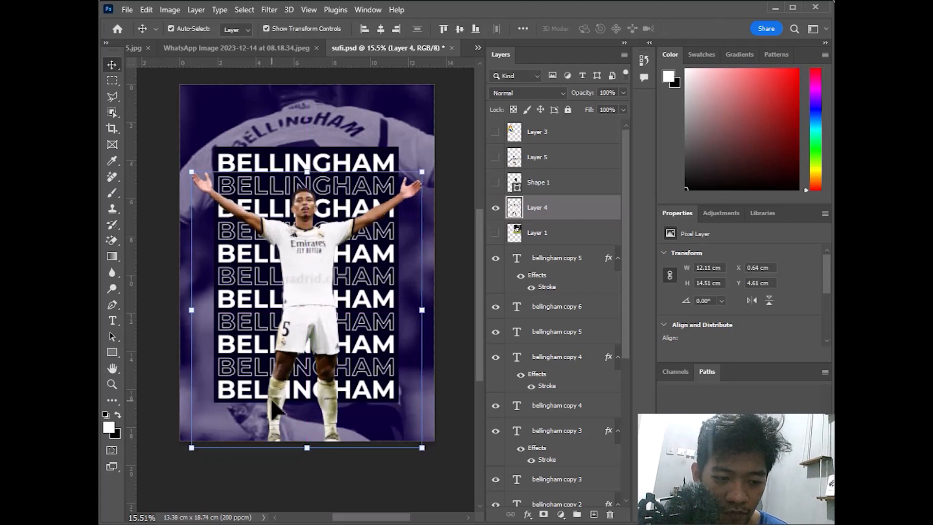
scroll(541, 387, down, 5)
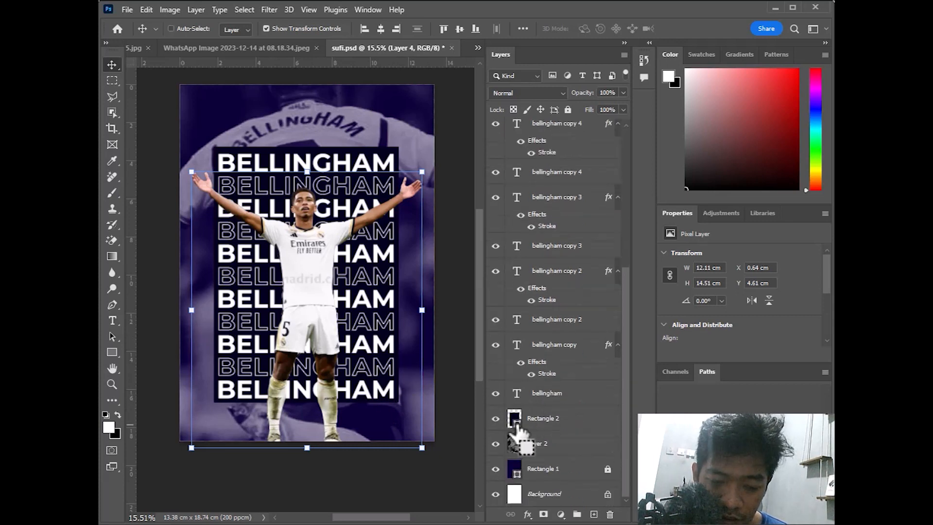
ctrl+click(516, 426)
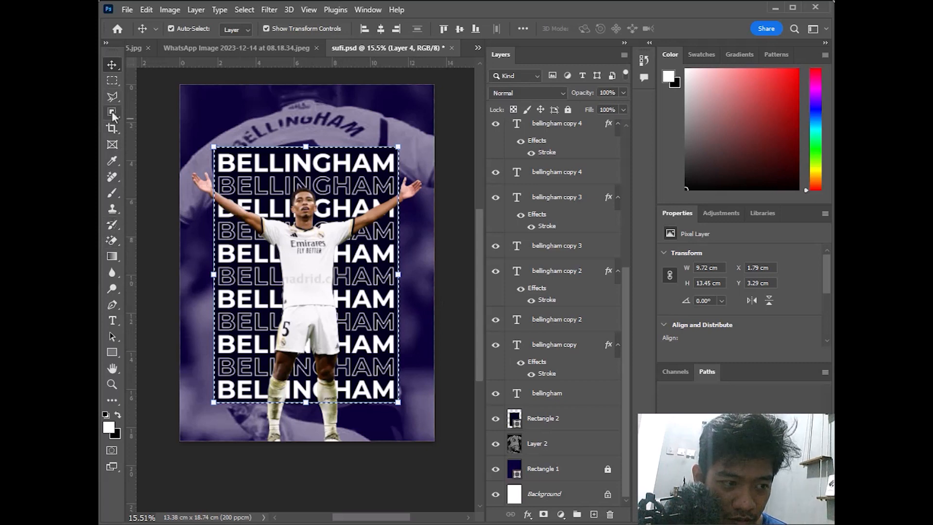
Delete the part of Layer 4's player below the BELLINGHAM panel using a rectangular marquee selection
click(112, 80)
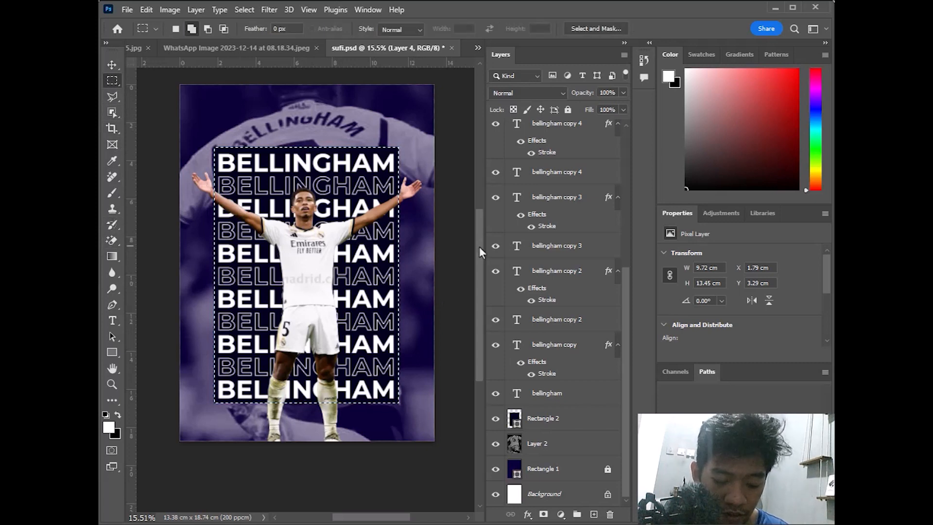
key(ctrl+d)
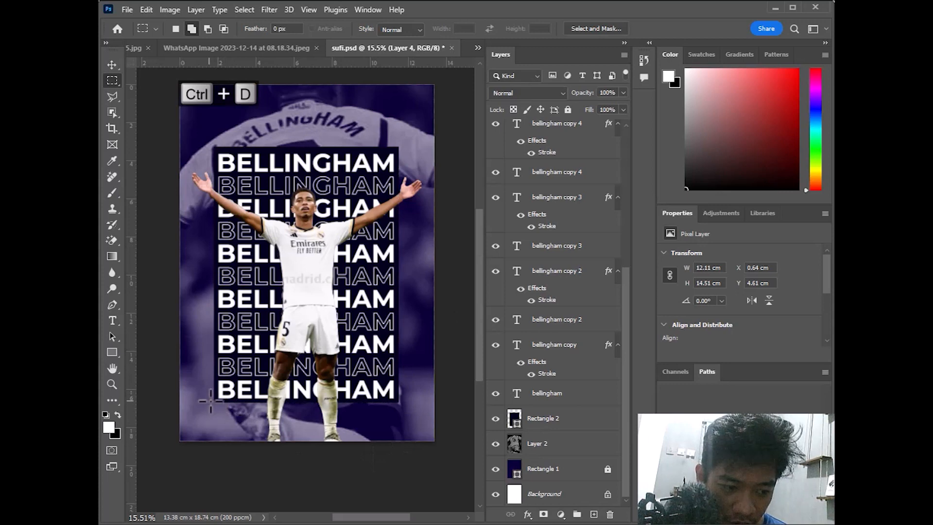
drag(213, 402, 382, 441)
scroll(605, 207, up, 5)
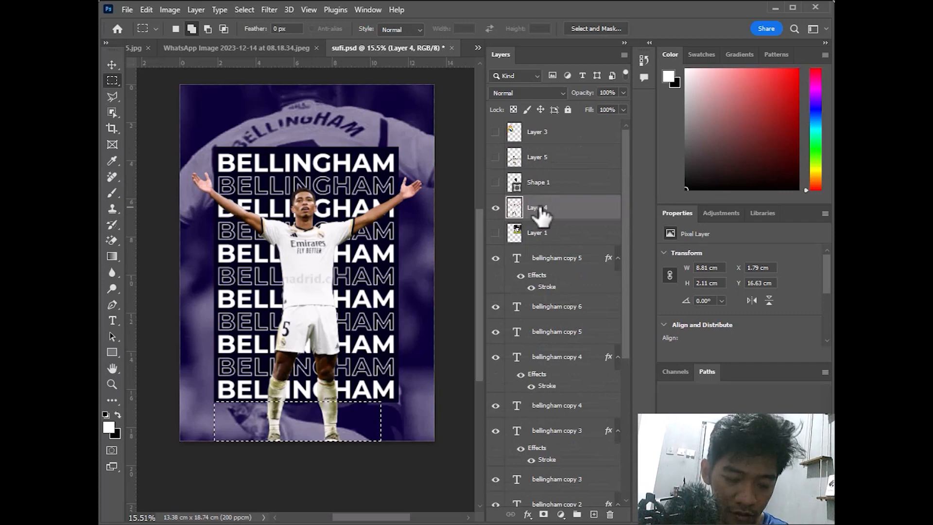
key(Delete)
key(ctrl+d)
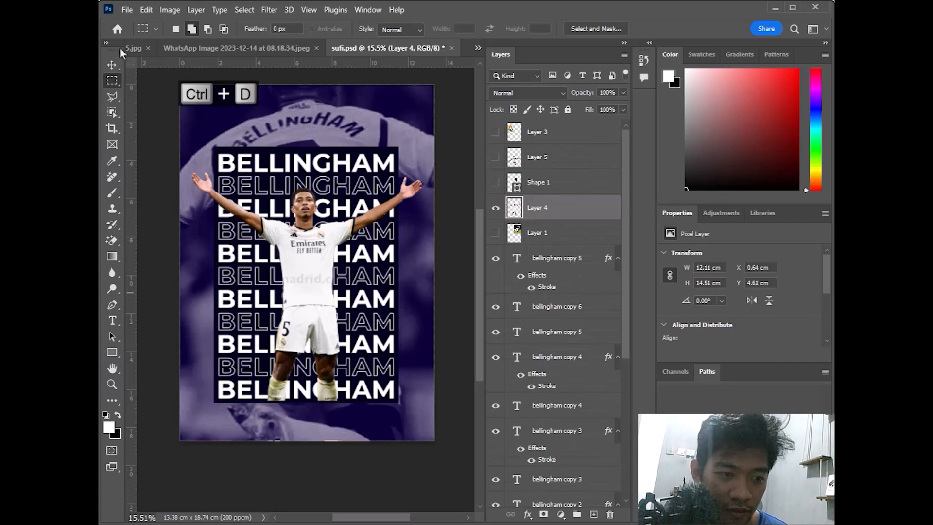
click(116, 69)
scroll(448, 233, up, 3)
scroll(448, 233, down, 2)
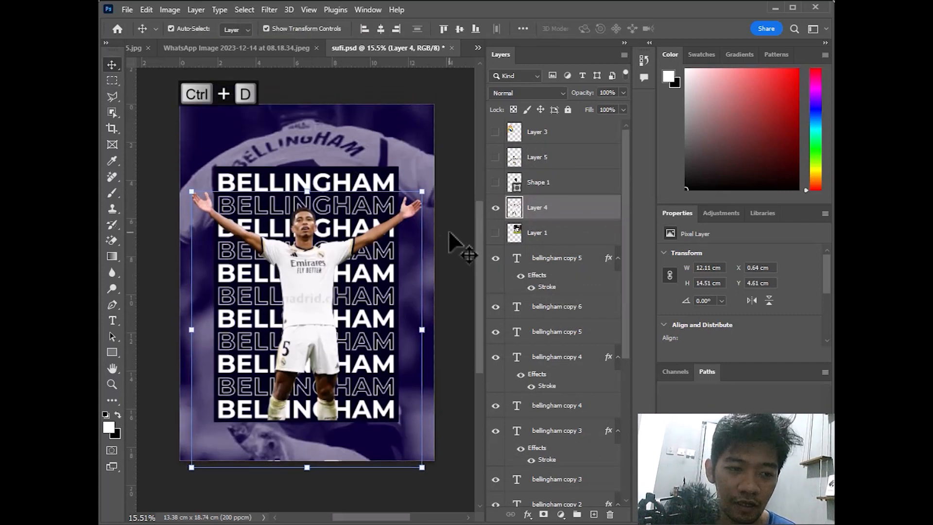
scroll(438, 231, down, 1)
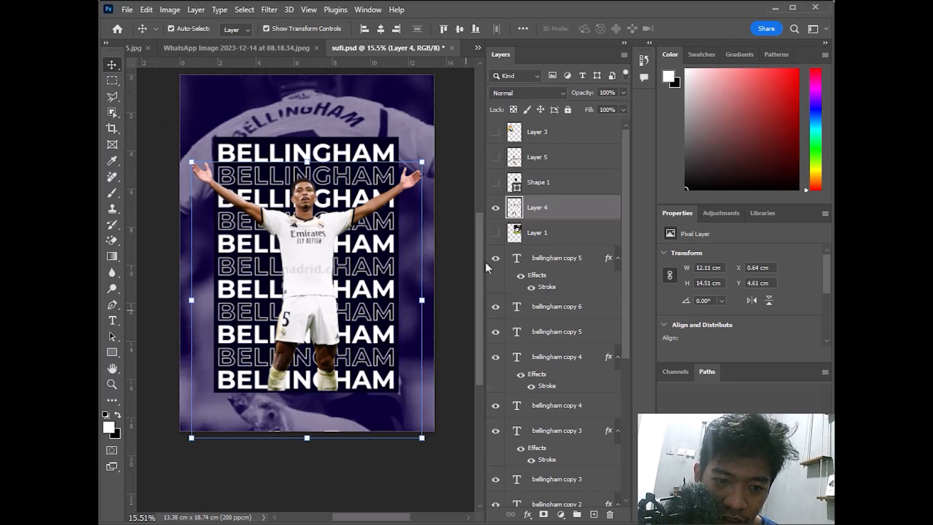
Try a wider, slightly fainter outer glow on Layer 4's player, then turn it off
click(528, 514)
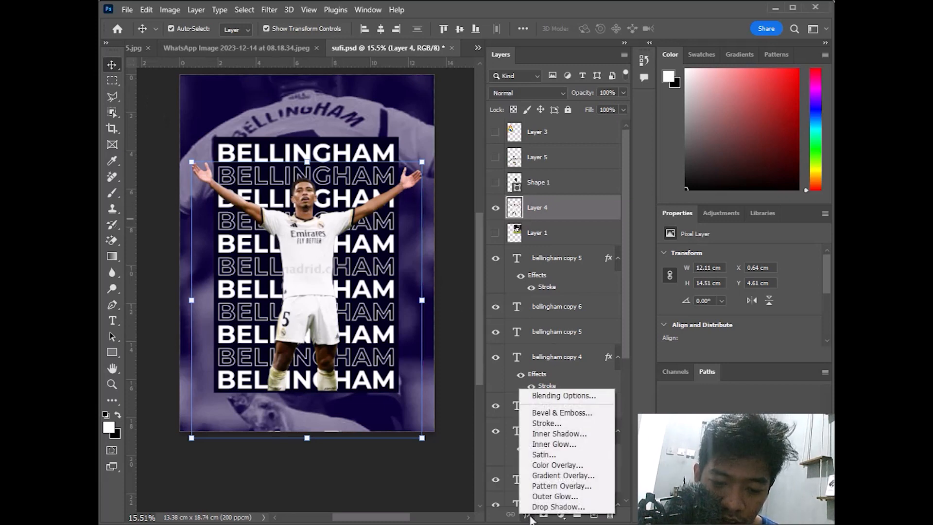
click(555, 398)
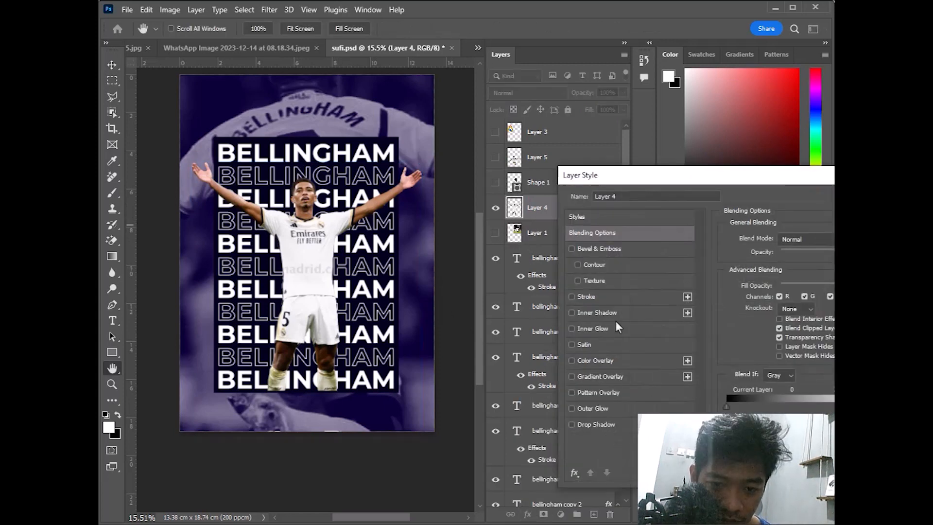
click(603, 411)
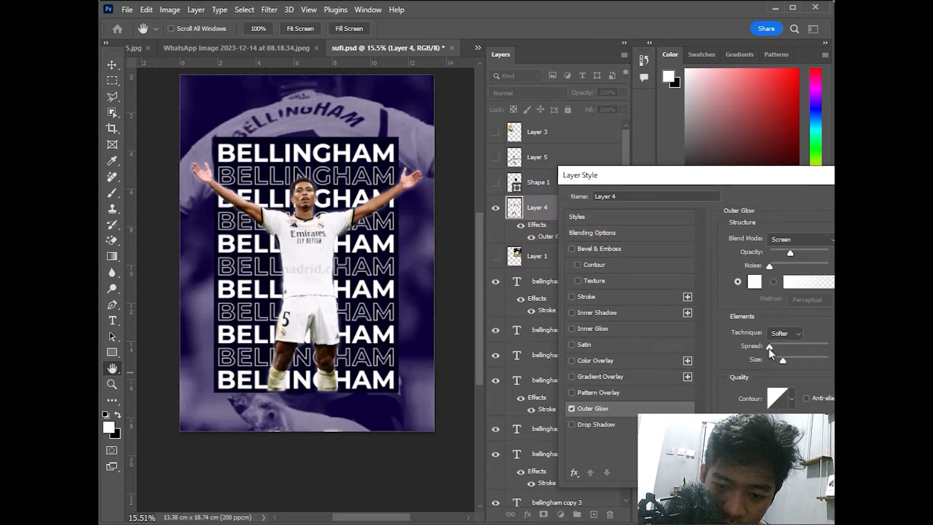
mouse_move(772, 349)
mouse_down()
mouse_move(790, 349)
mouse_move(774, 350)
mouse_move(782, 360)
mouse_up()
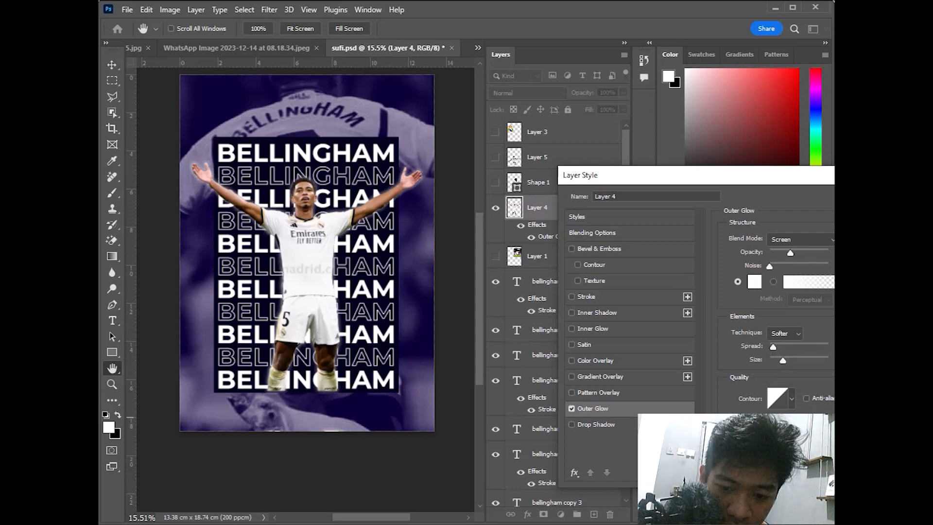
click(789, 254)
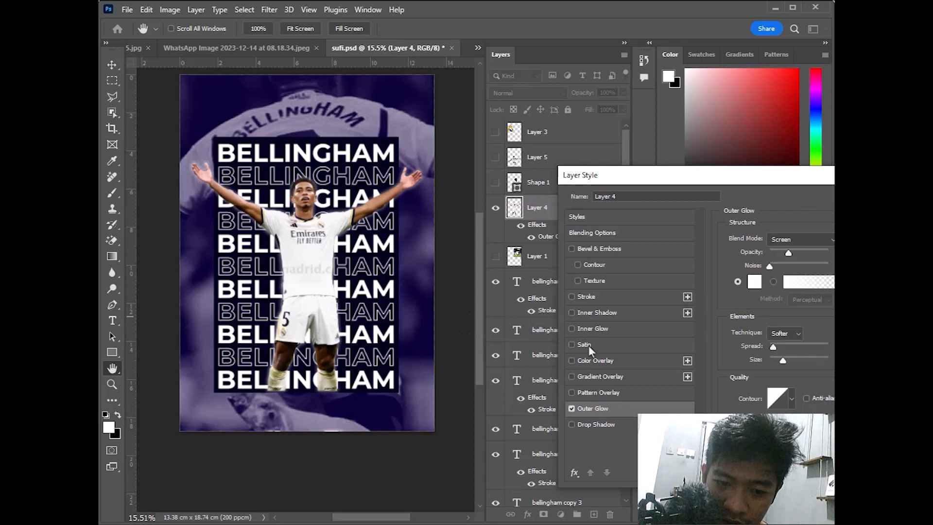
click(572, 410)
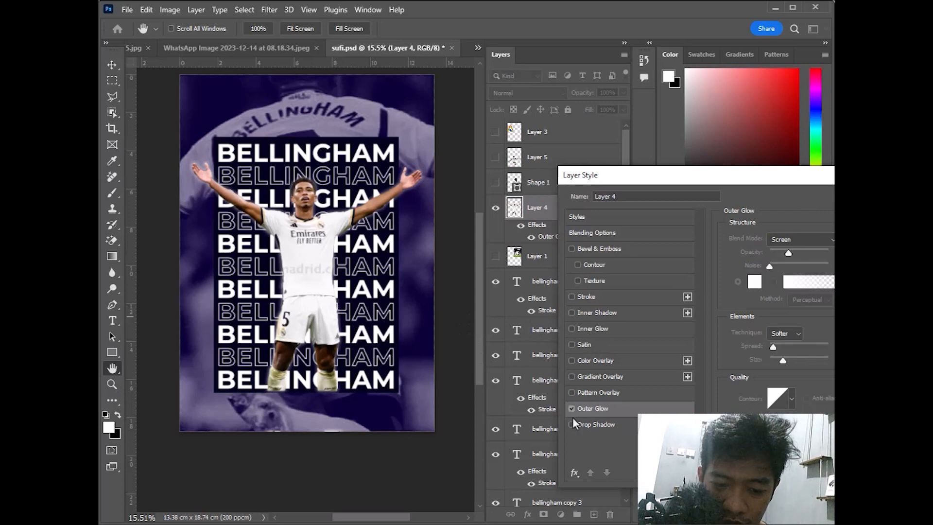
Add a darker drop shadow with near-zero distance and wider spread, and apply it
click(573, 426)
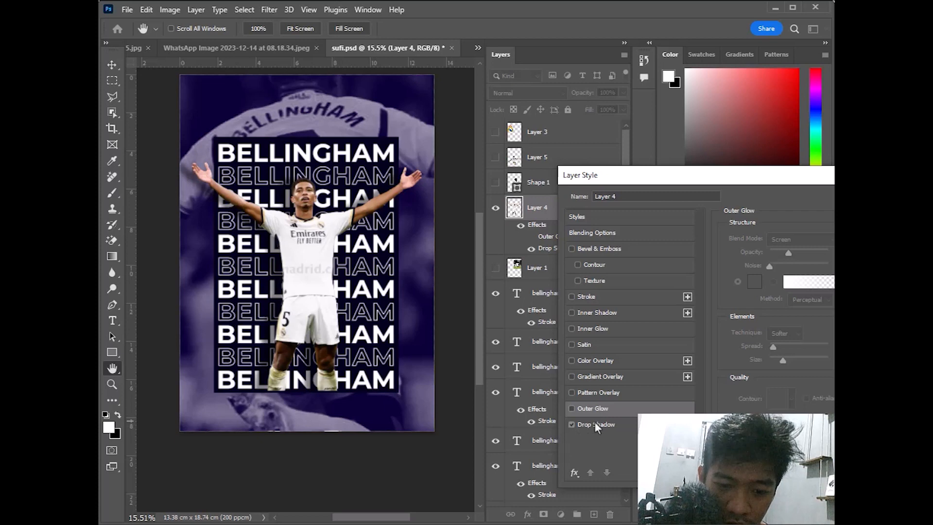
click(595, 426)
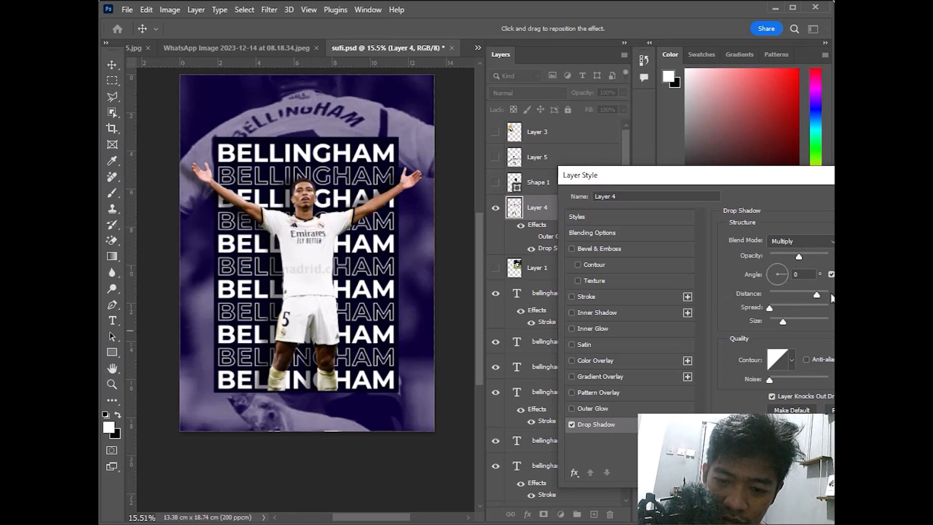
drag(816, 300, 770, 300)
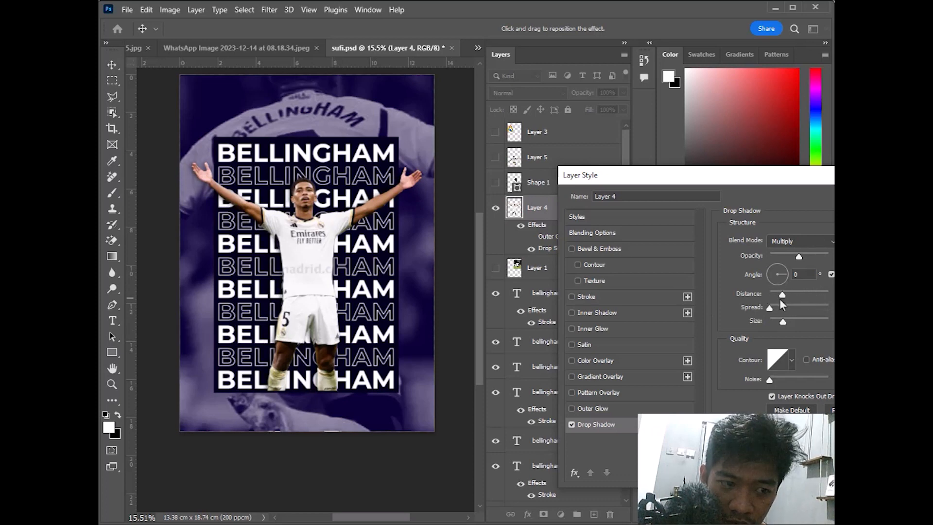
click(828, 258)
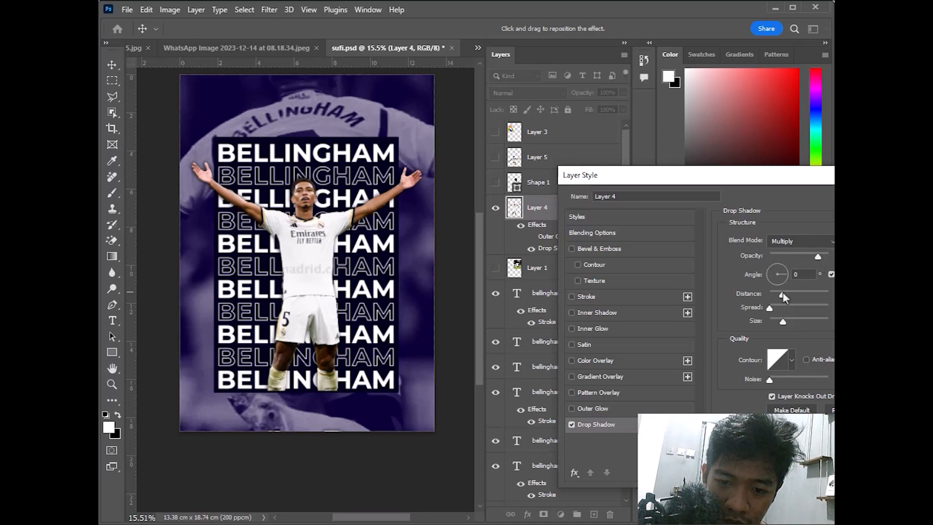
drag(783, 293, 795, 295)
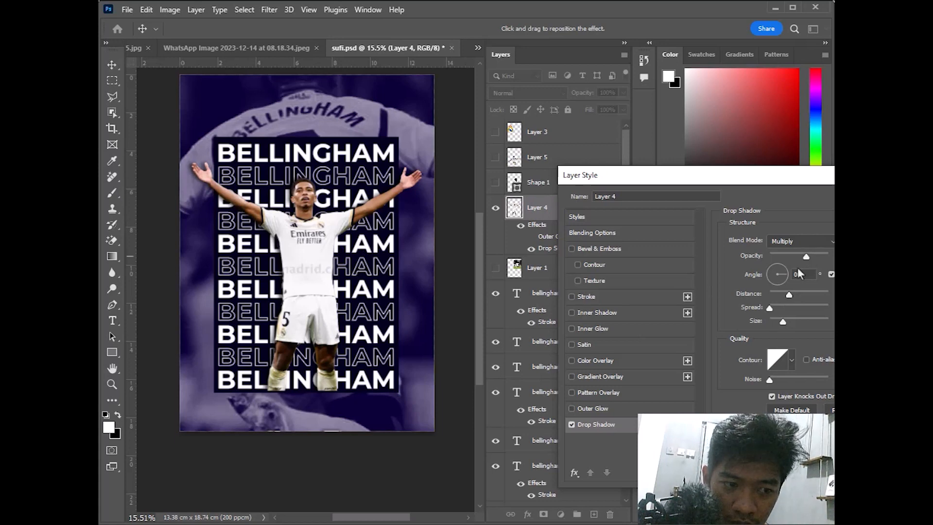
mouse_move(791, 314)
mouse_down()
mouse_move(799, 316)
mouse_move(788, 320)
mouse_up()
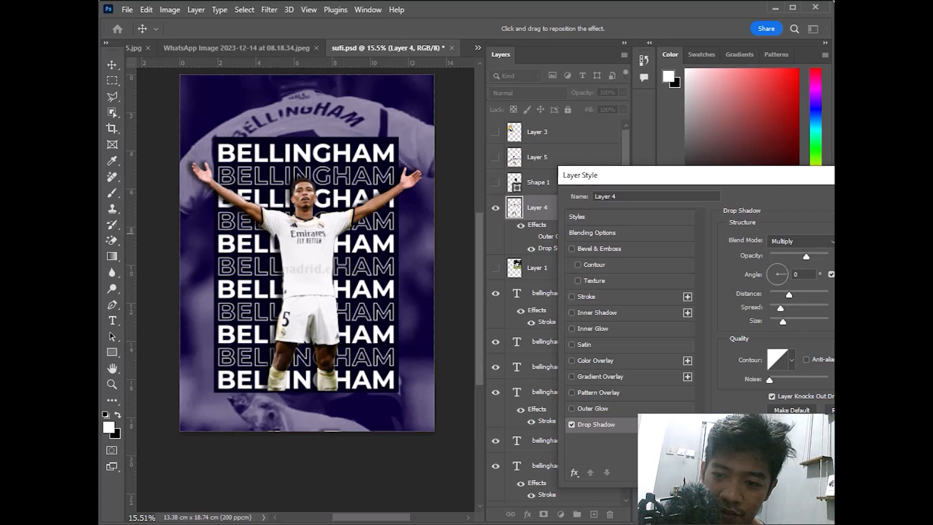
key(Return)
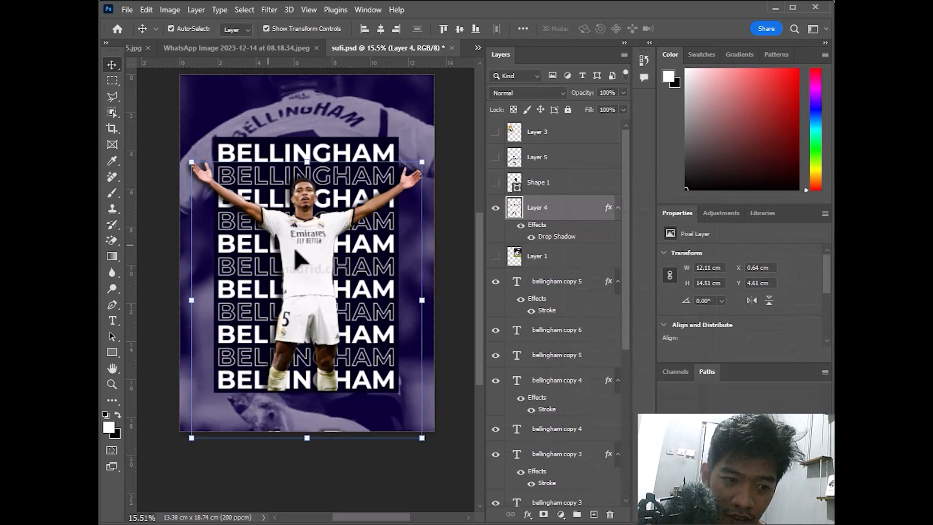
Apply Brightness/Contrast to the player cutout with Brightness 23 and Contrast 79
click(168, 10)
mouse_move(177, 37)
click(336, 40)
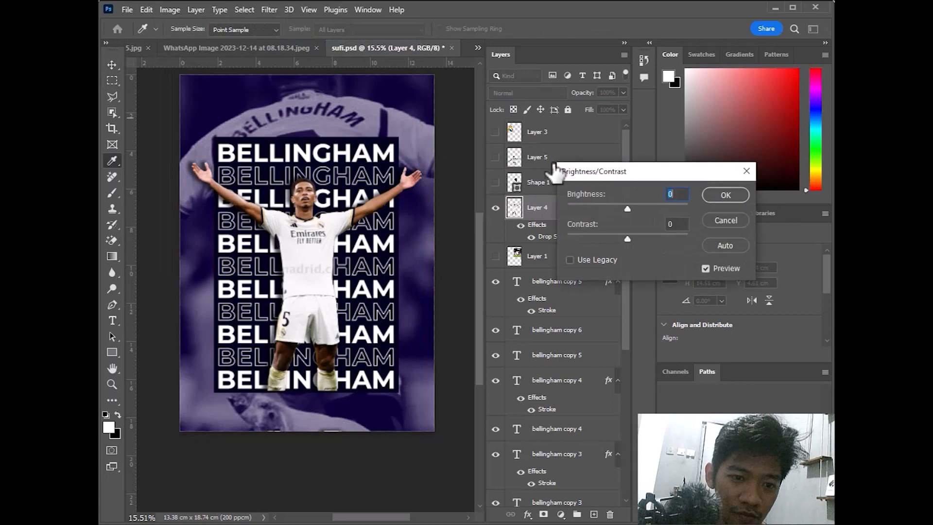
drag(630, 209, 637, 211)
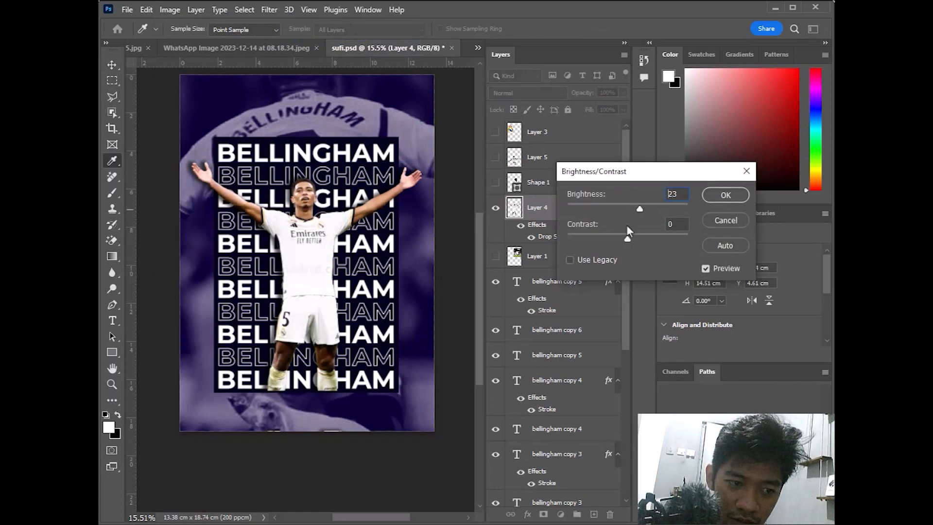
right_click(322, 253)
click(661, 232)
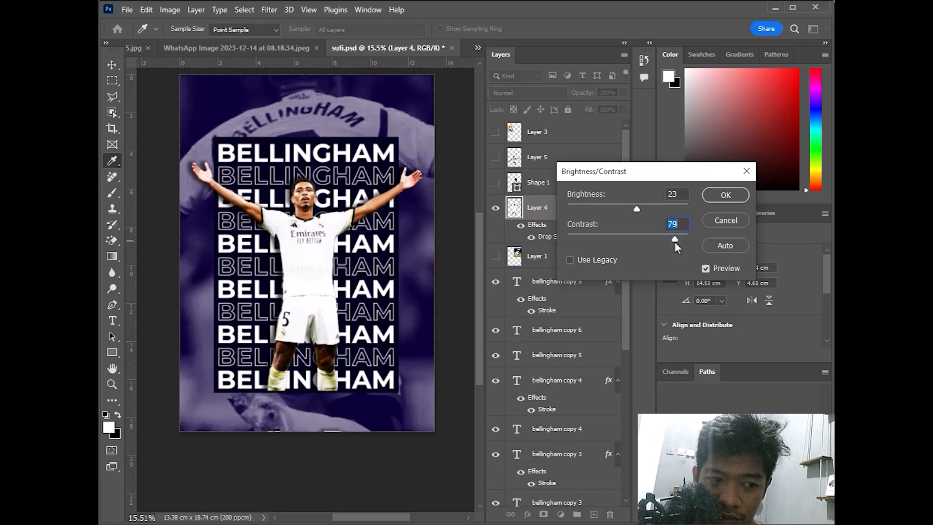
click(725, 199)
key(v)
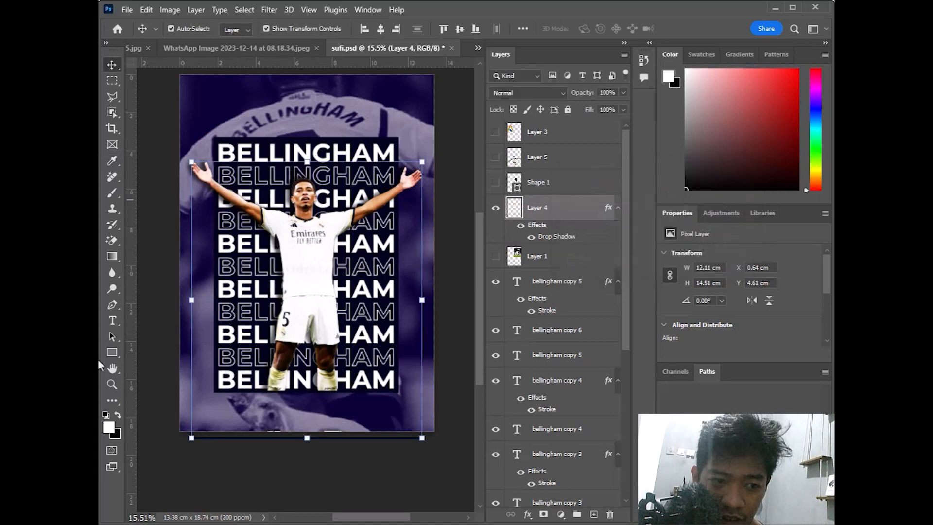
Fit the whole poster on screen, then undo and redo the player's brightness/contrast change
click(112, 384)
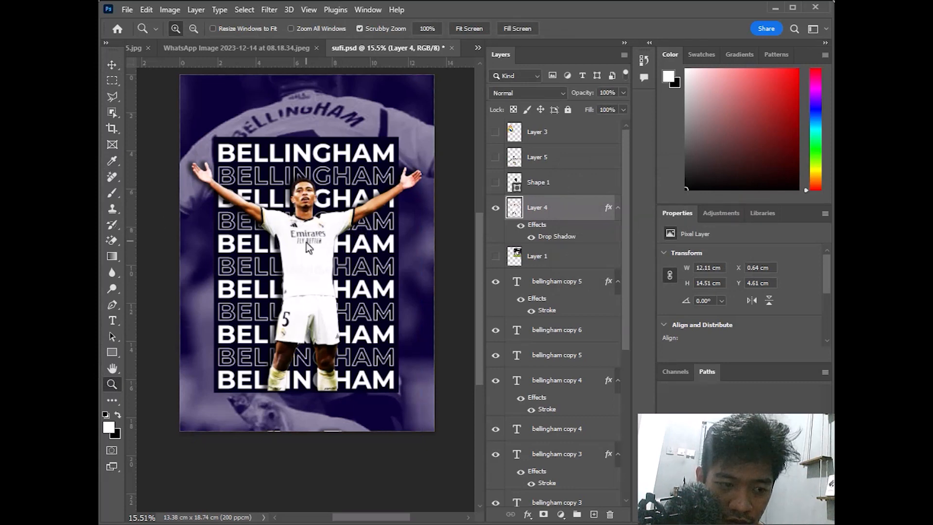
key(ctrl+0)
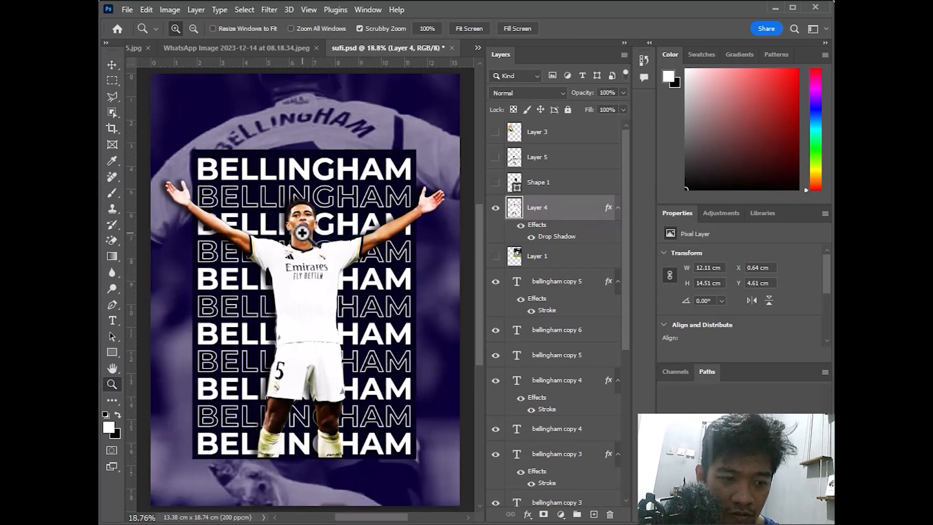
right_click(319, 214)
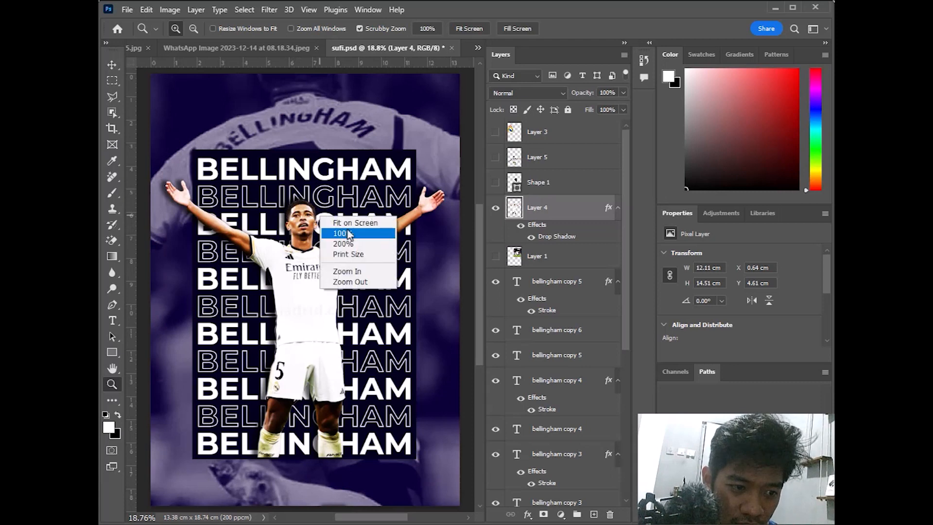
click(348, 223)
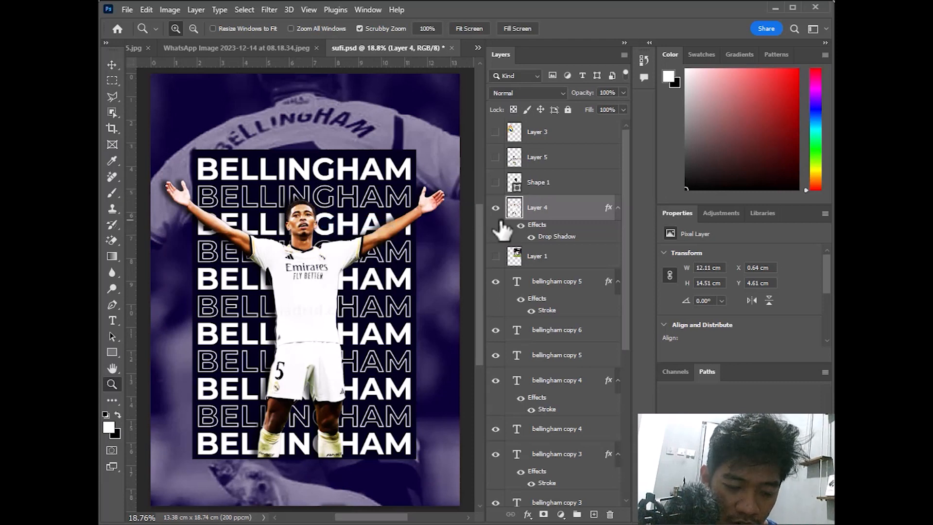
key(ctrl+z)
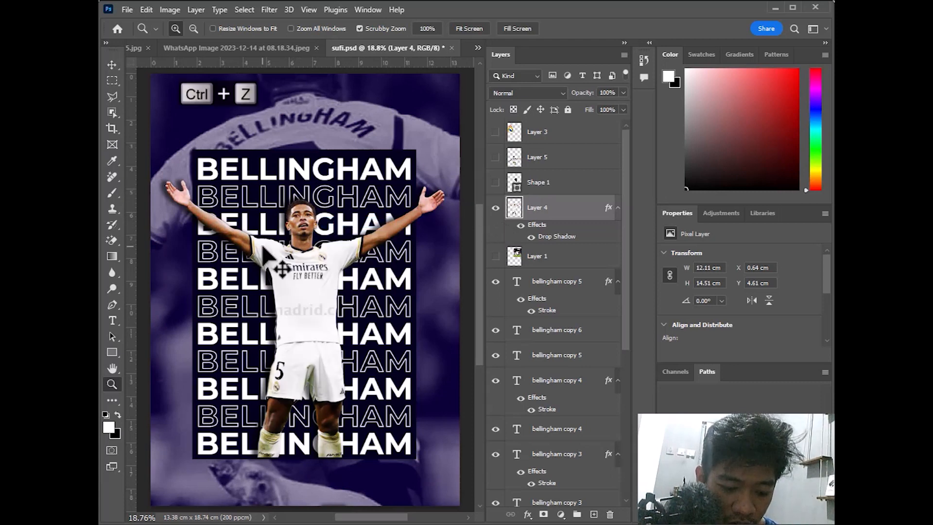
key(ctrl+shift+z)
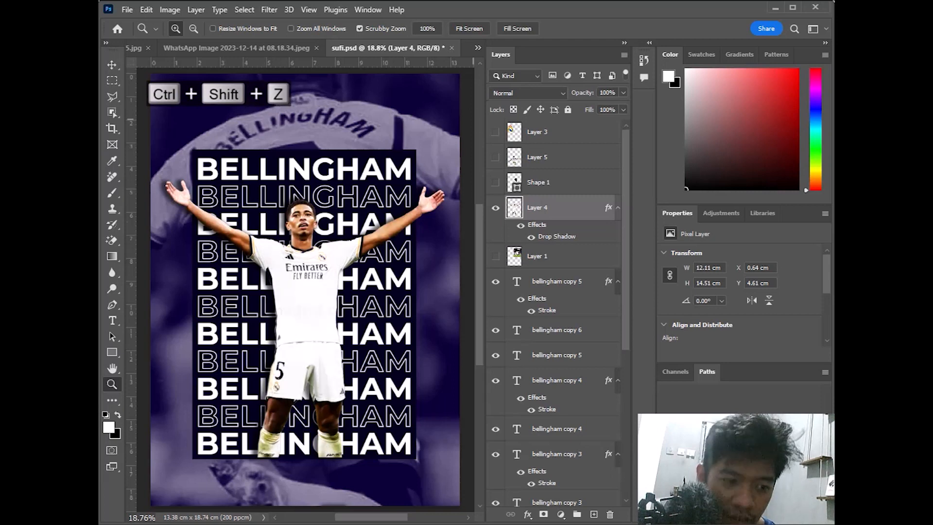
click(109, 64)
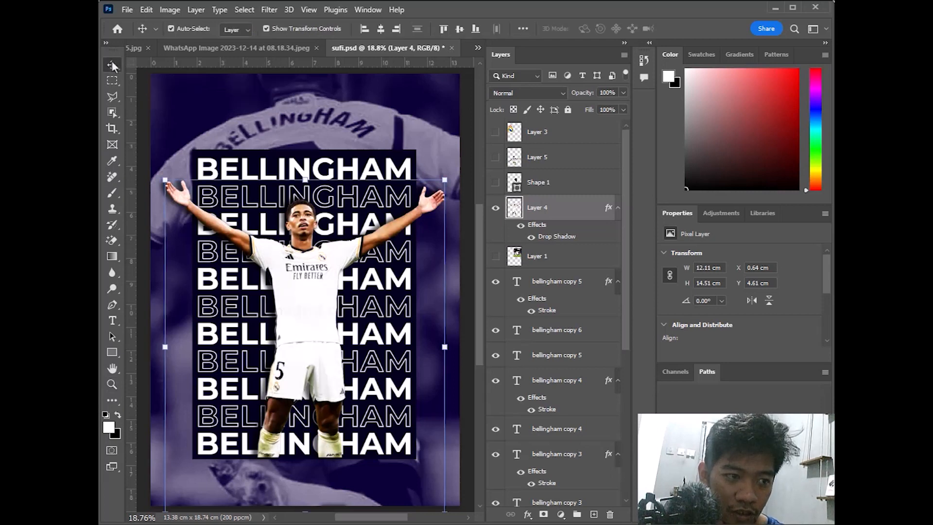
Draw a small white rectangle at the top-left and shrink the Real Madrid crest onto it
click(112, 352)
drag(160, 71, 206, 122)
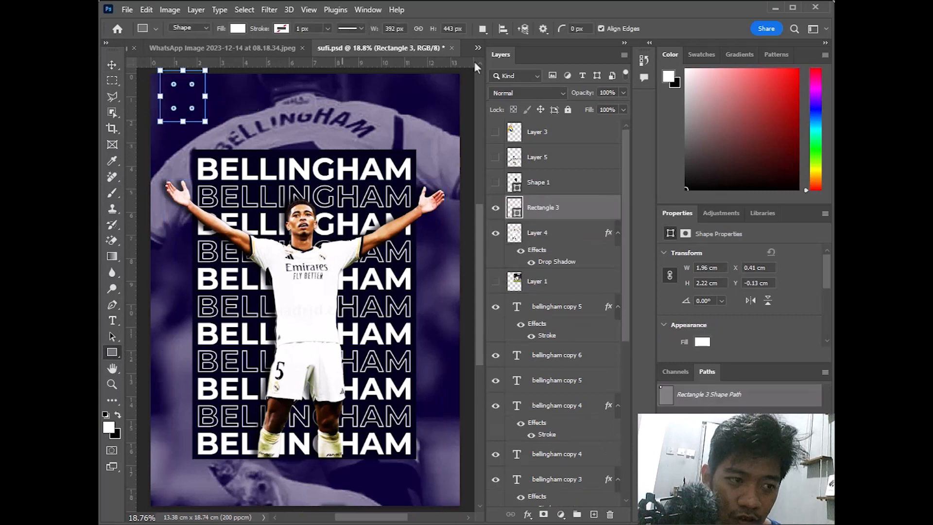
click(495, 132)
click(111, 65)
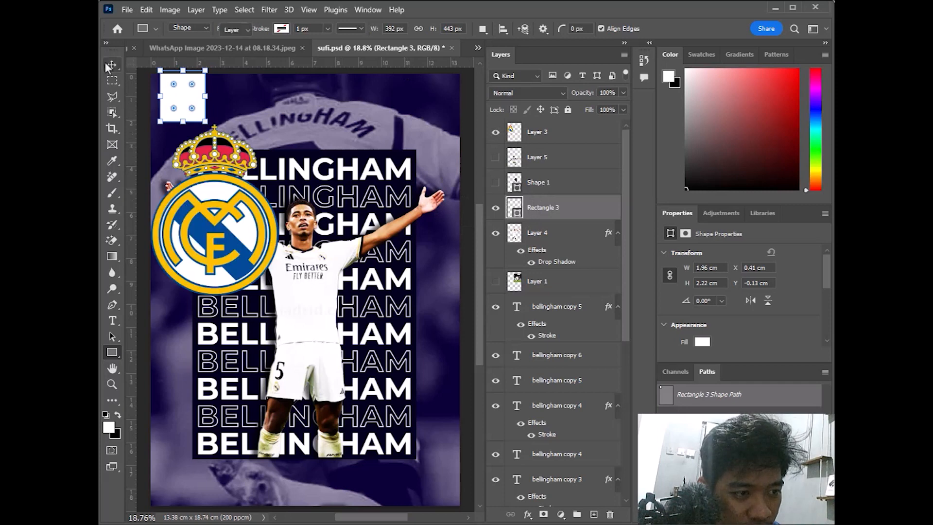
click(274, 282)
drag(280, 295, 197, 84)
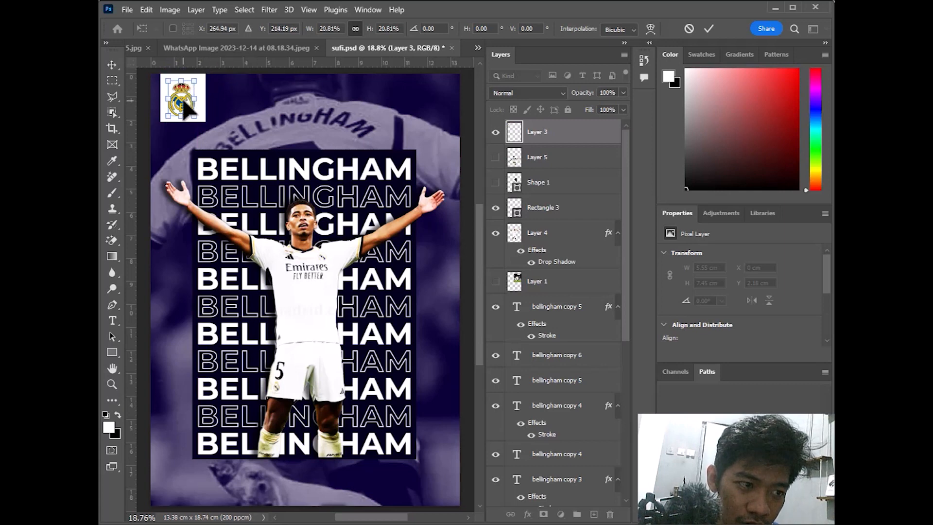
drag(185, 109, 187, 108)
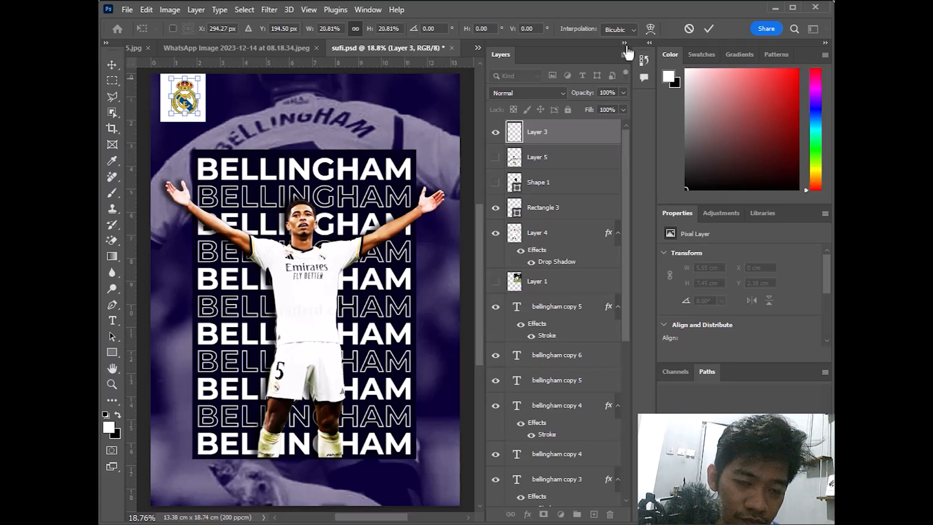
click(707, 31)
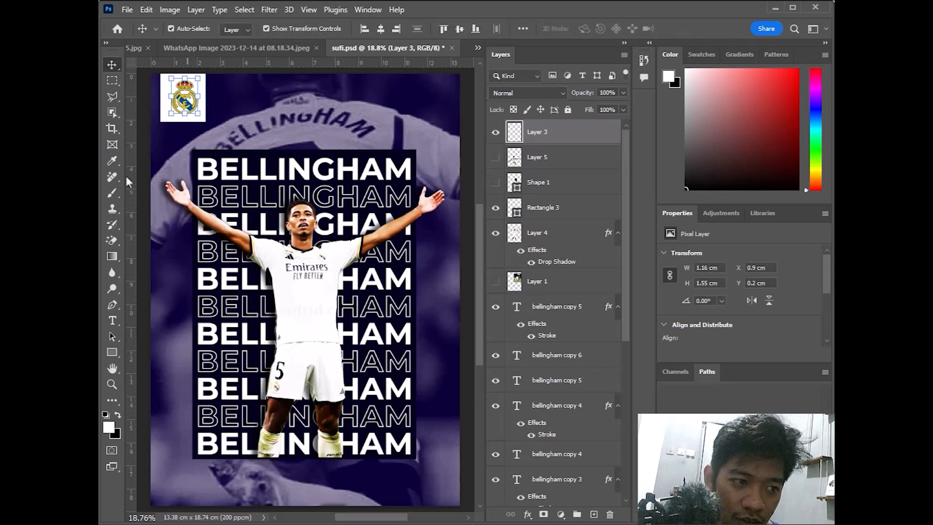
Trim the white rectangle behind the crest to about 1.68 × 2.08 cm and fit the poster on screen
click(302, 129)
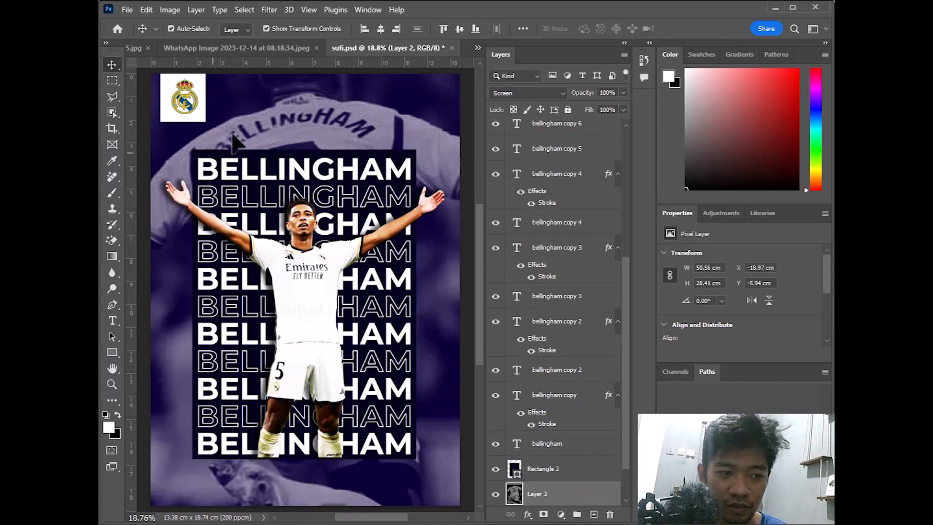
click(196, 116)
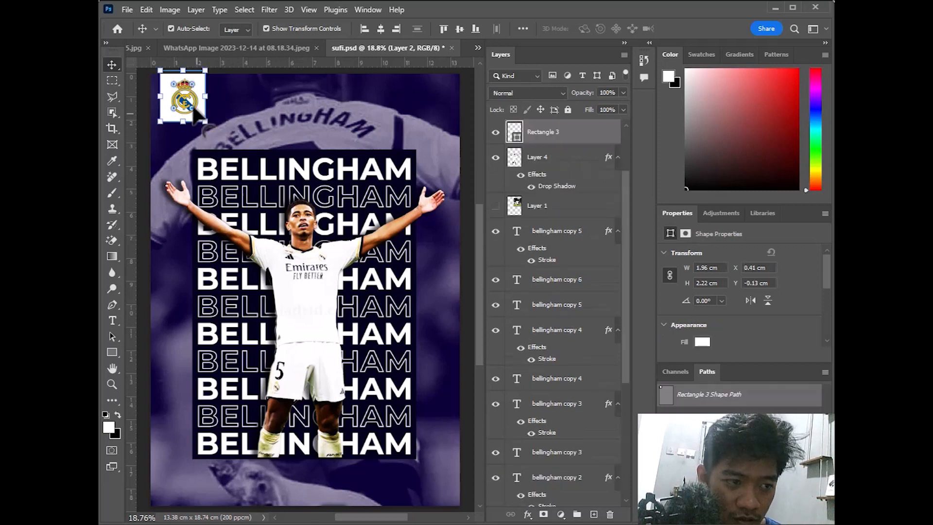
scroll(189, 126, up, 3)
drag(177, 130, 177, 125)
drag(143, 87, 154, 87)
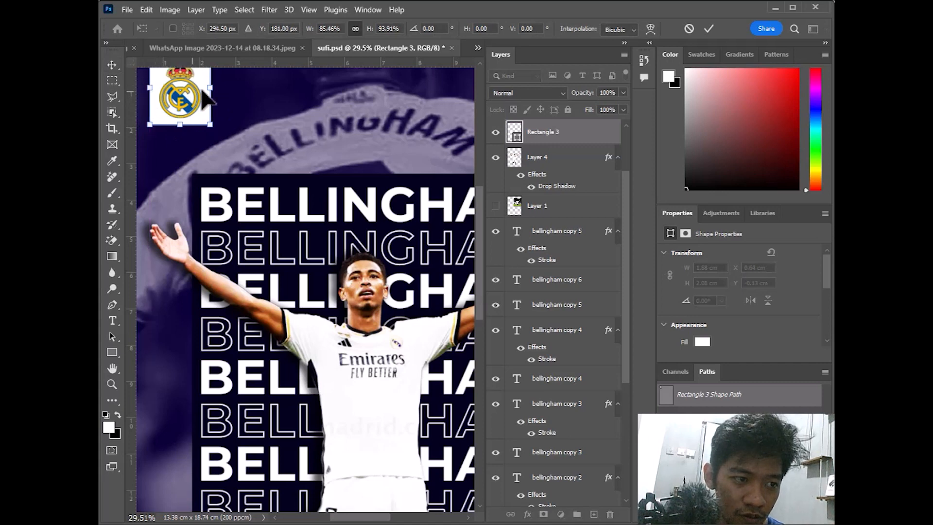
click(711, 30)
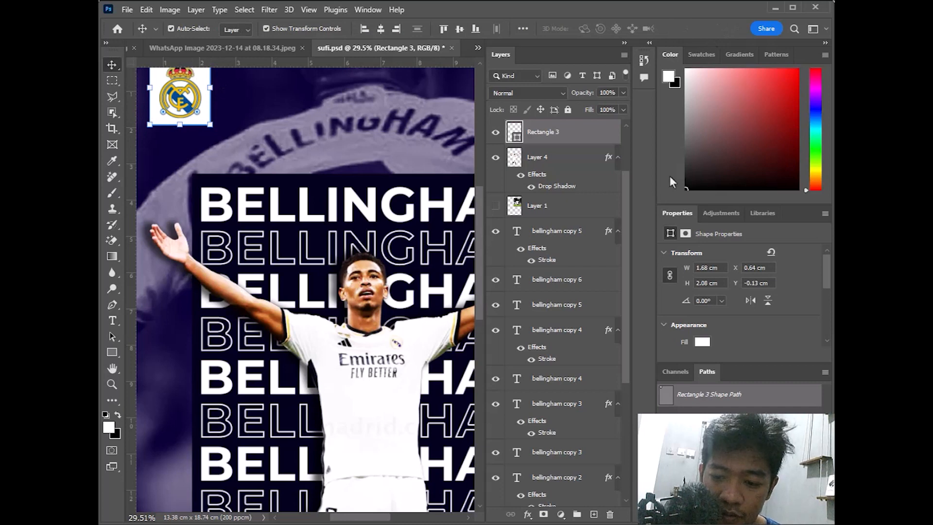
drag(382, 203, 352, 220)
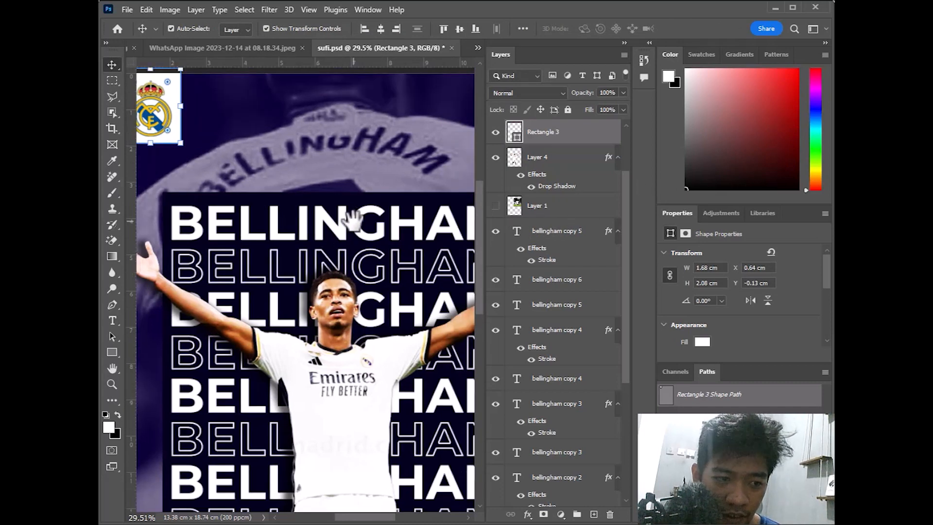
click(112, 384)
right_click(414, 49)
right_click(331, 127)
click(347, 132)
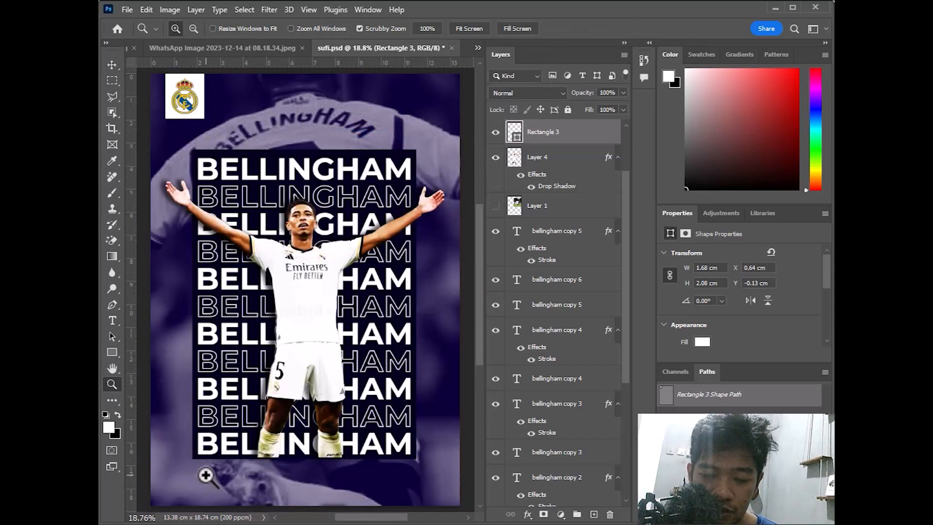
Add a 'REAL' text line below the crest, try shrinking it, then undo the resize
click(119, 322)
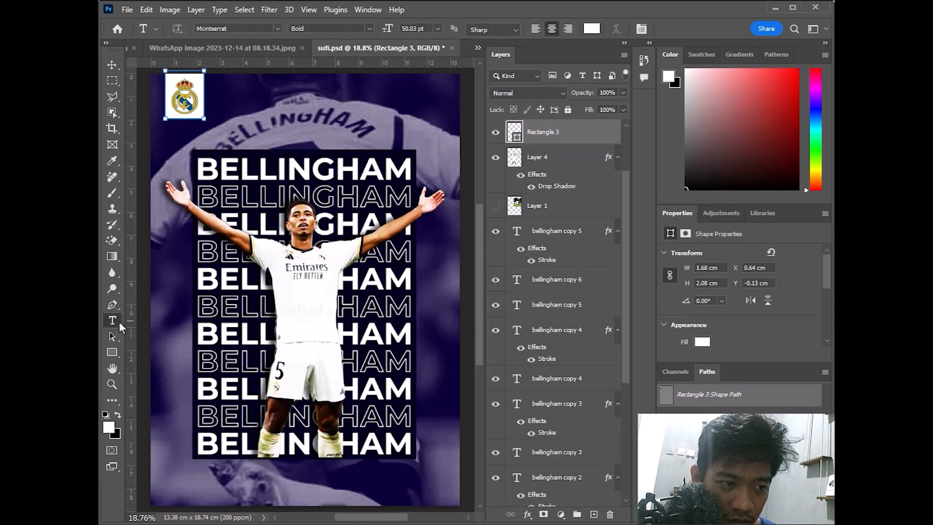
click(208, 141)
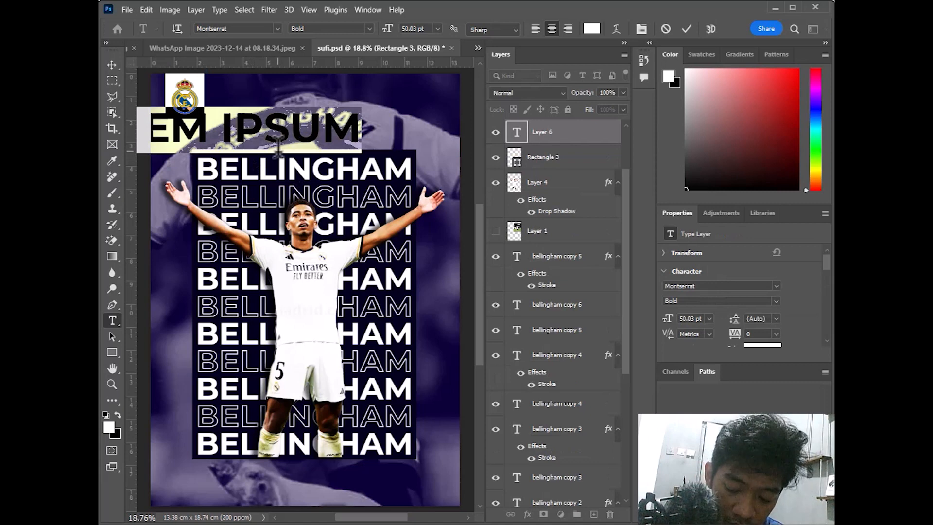
text(REAL)
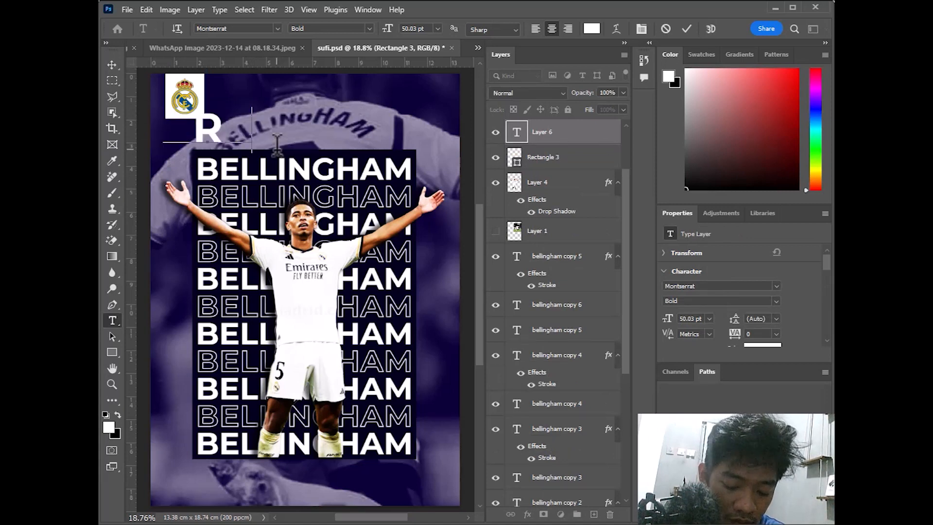
click(112, 69)
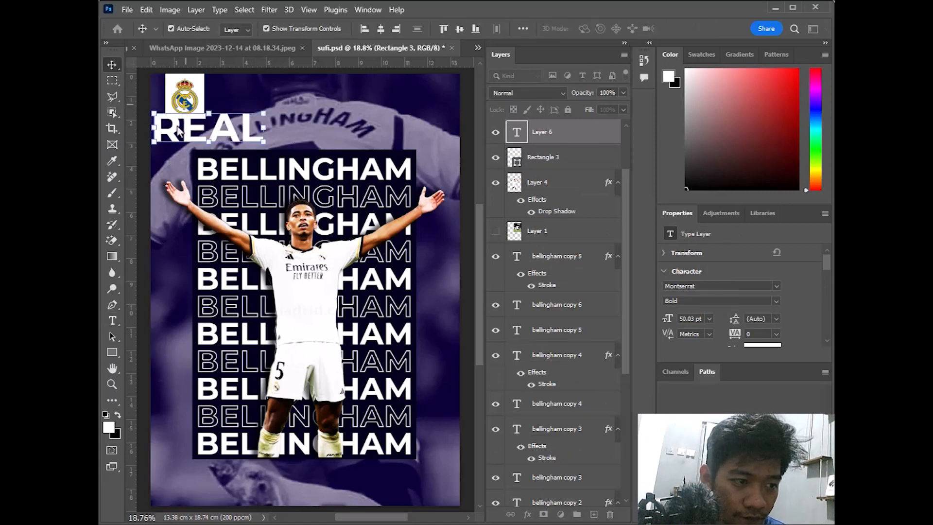
drag(150, 108, 243, 150)
click(711, 28)
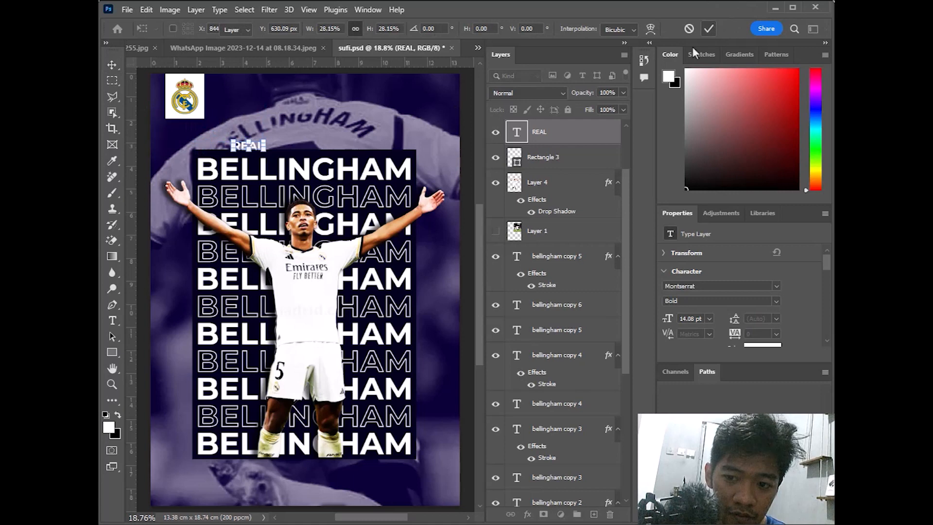
scroll(330, 148, up, 2)
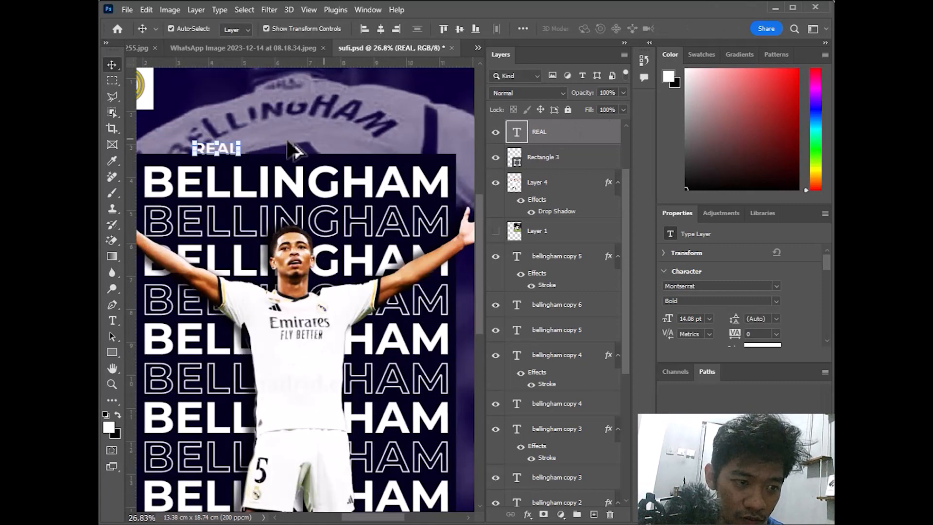
scroll(308, 145, up, 1)
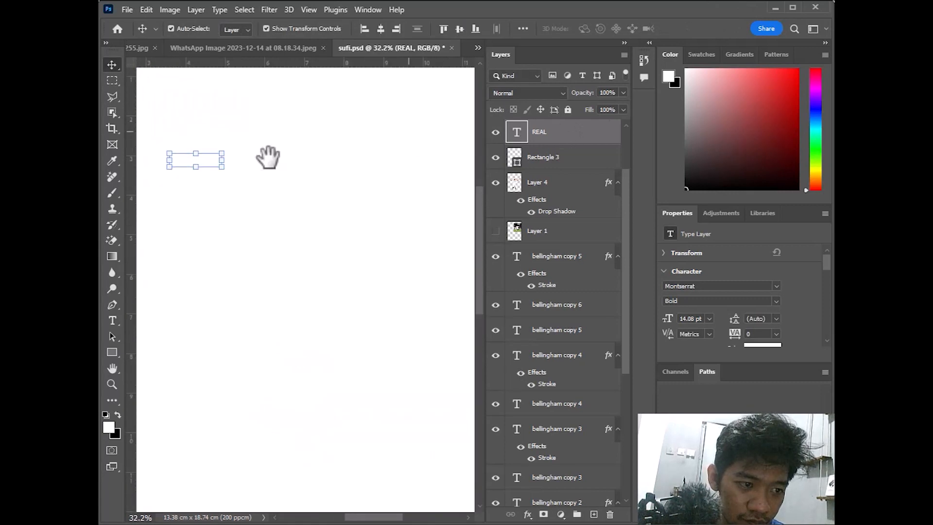
key(ctrl+z)
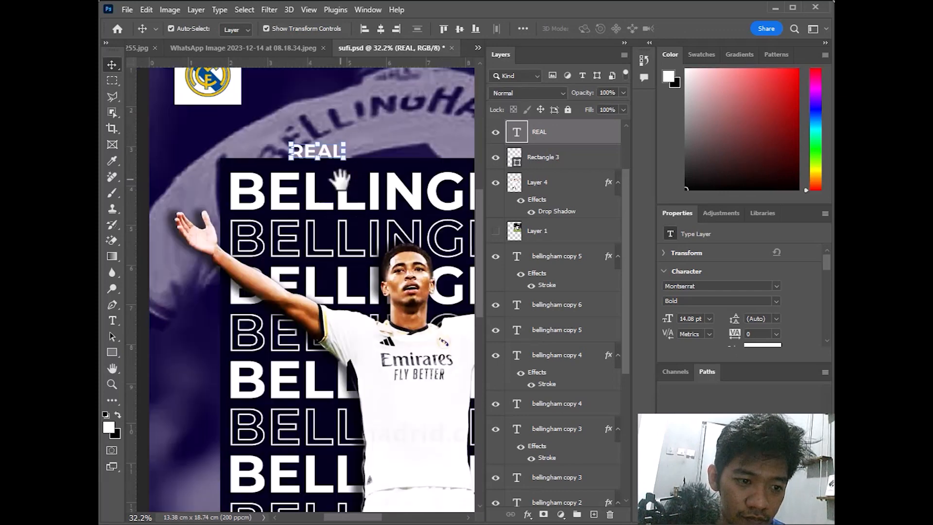
Scale REAL down to about 28% and move it just above the dark BELLINGHAM panel
scroll(367, 151, down, 3)
click(384, 156)
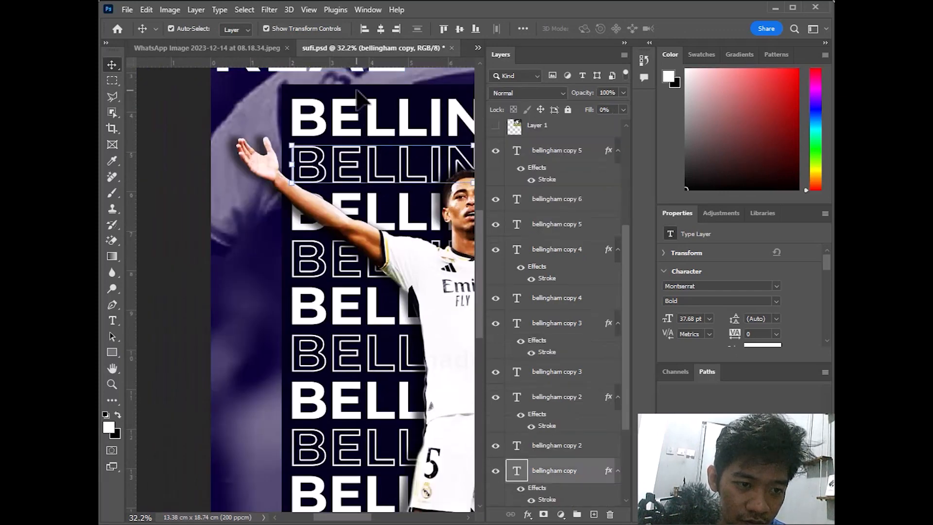
scroll(365, 108, up, 2)
scroll(375, 141, up, 2)
click(316, 141)
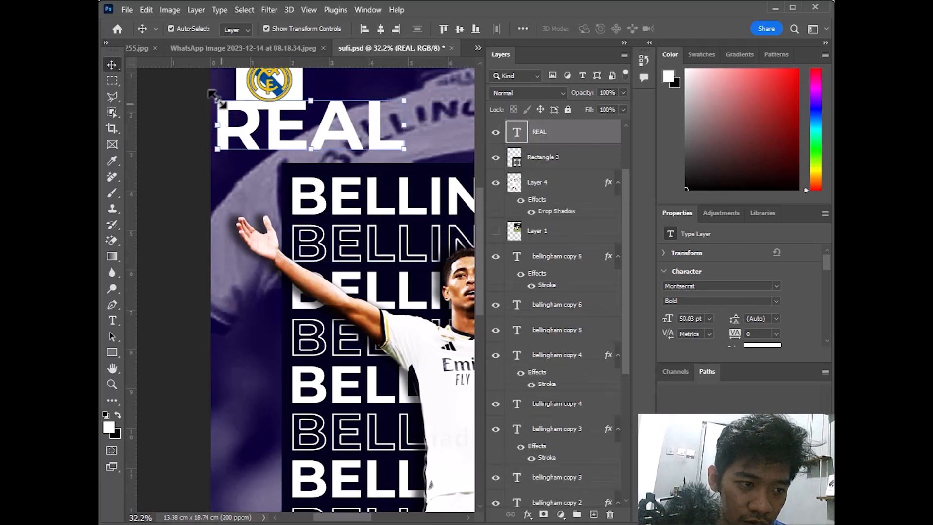
drag(235, 114, 435, 195)
click(714, 28)
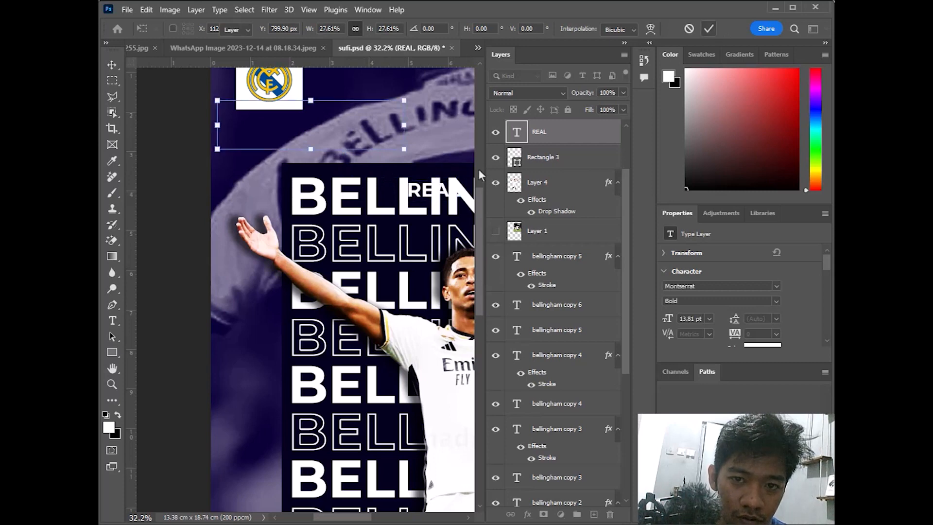
drag(443, 194, 318, 150)
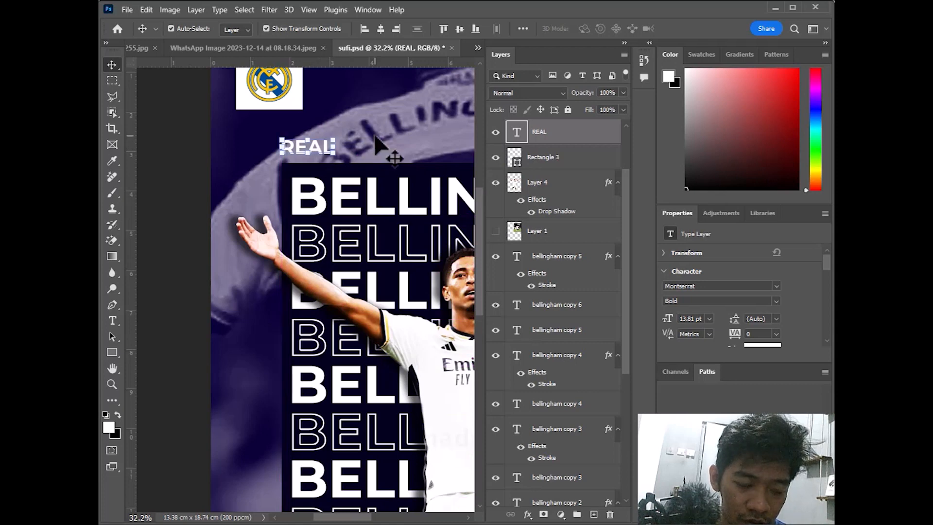
scroll(375, 132, down, 2)
scroll(402, 143, down, 2)
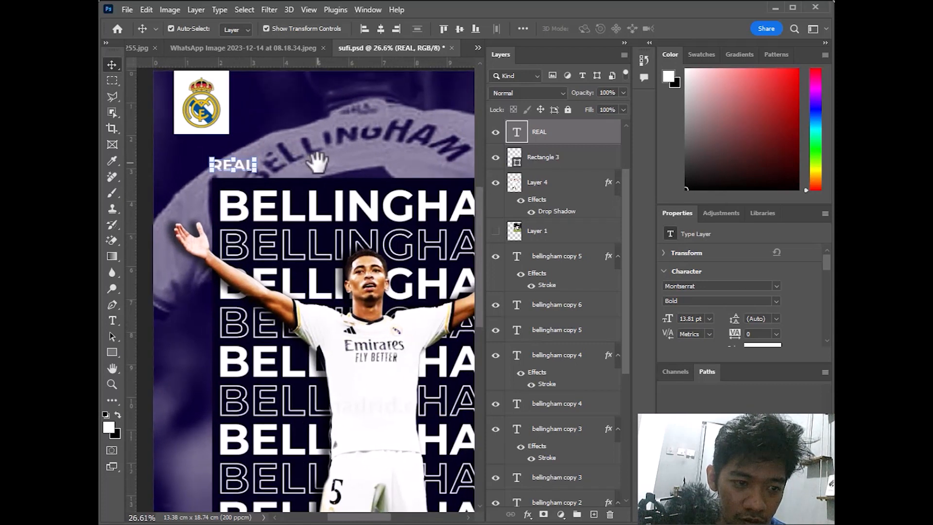
drag(375, 147, 325, 171)
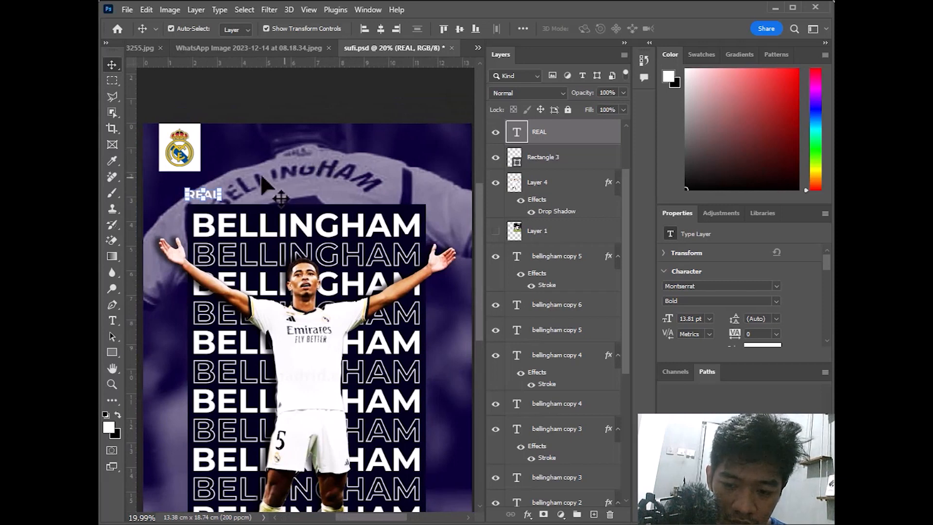
Duplicate REAL into an even, centred row of five above the panel, deleting the extra sixth copy
drag(210, 192, 350, 210)
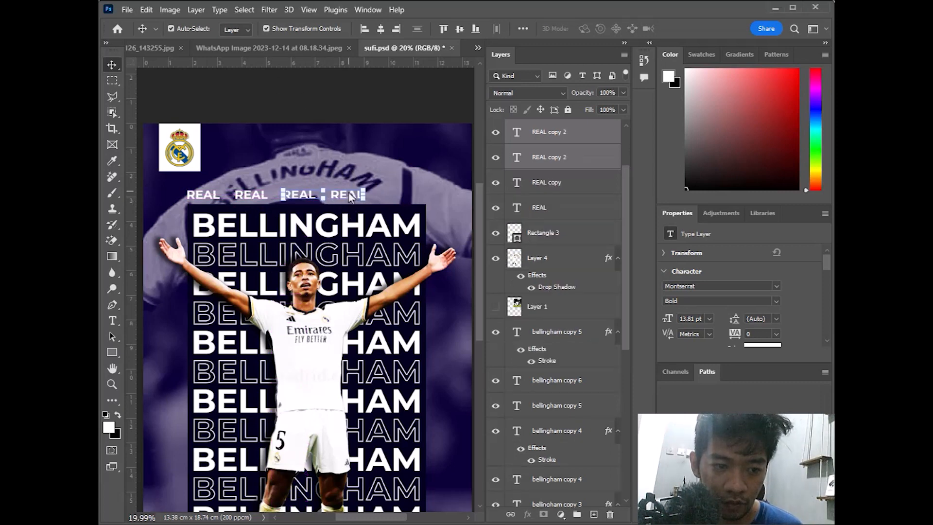
drag(350, 193, 440, 191)
click(444, 214)
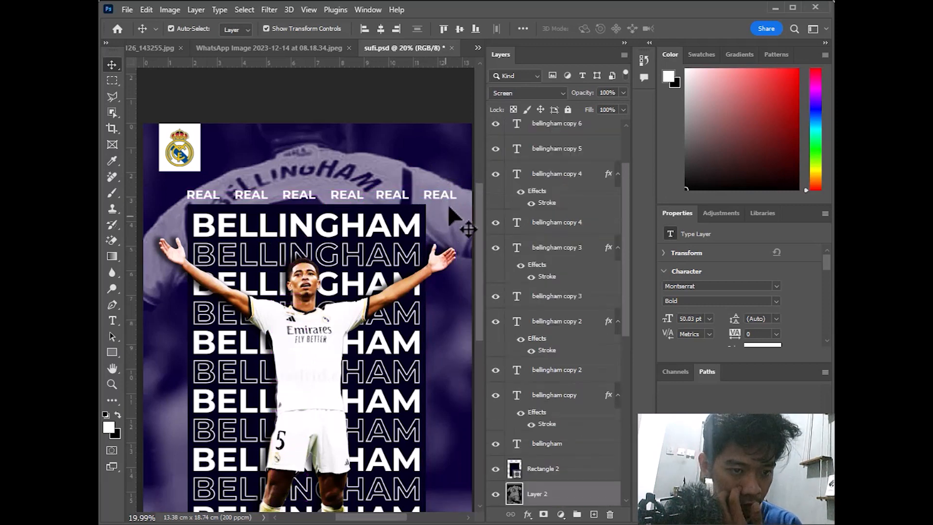
click(449, 194)
click(400, 195)
key(Delete)
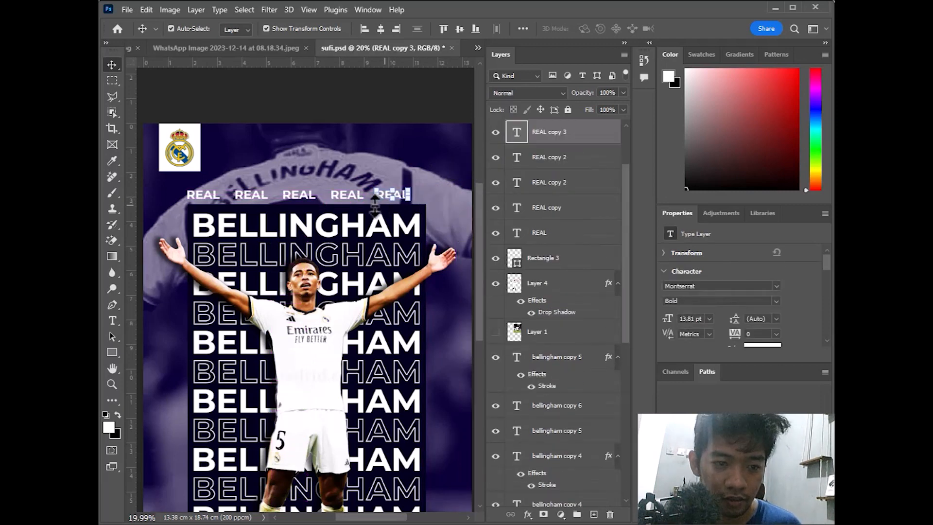
shift+click(342, 197)
shift+click(256, 197)
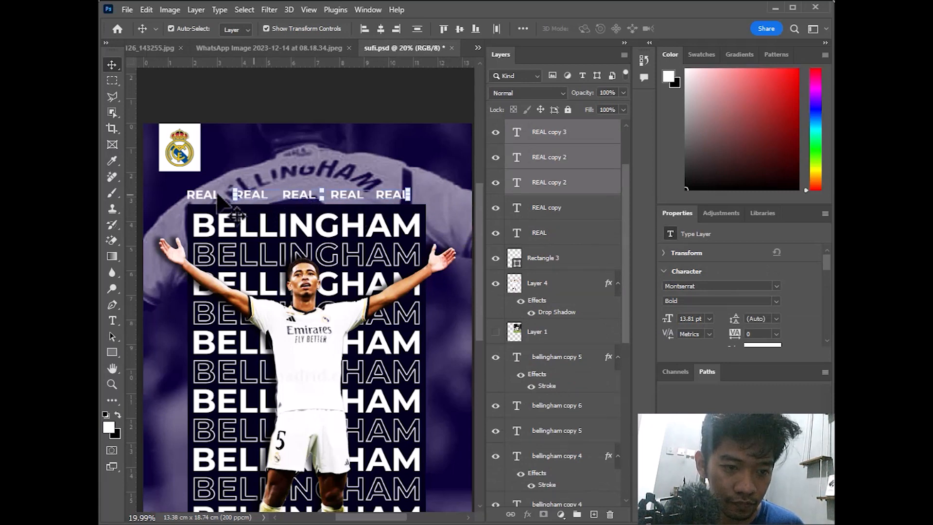
shift+click(241, 197)
shift+click(208, 196)
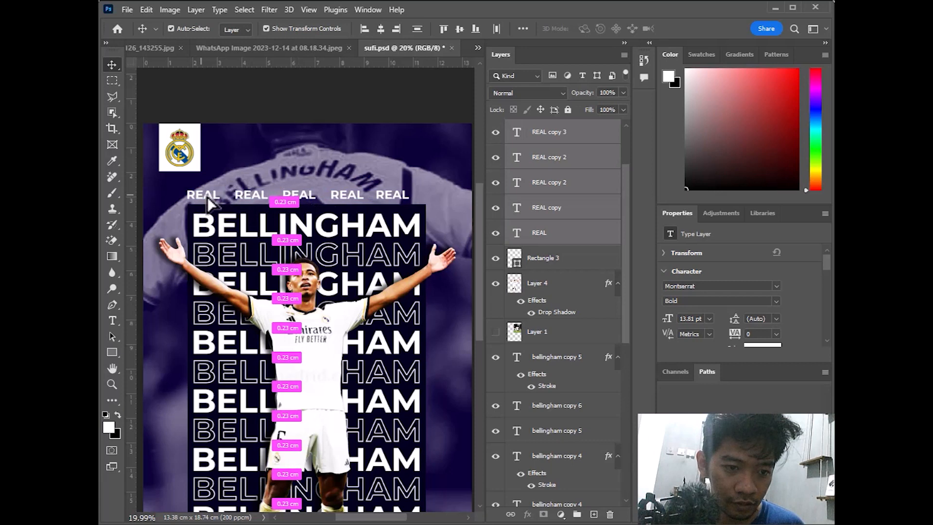
drag(209, 196, 210, 199)
Copy the REAL row below the panel and put transform handles on its first word
scroll(368, 202, down, 1)
scroll(366, 198, down, 5)
drag(362, 130, 379, 479)
scroll(379, 479, down, 3)
scroll(390, 421, down, 2)
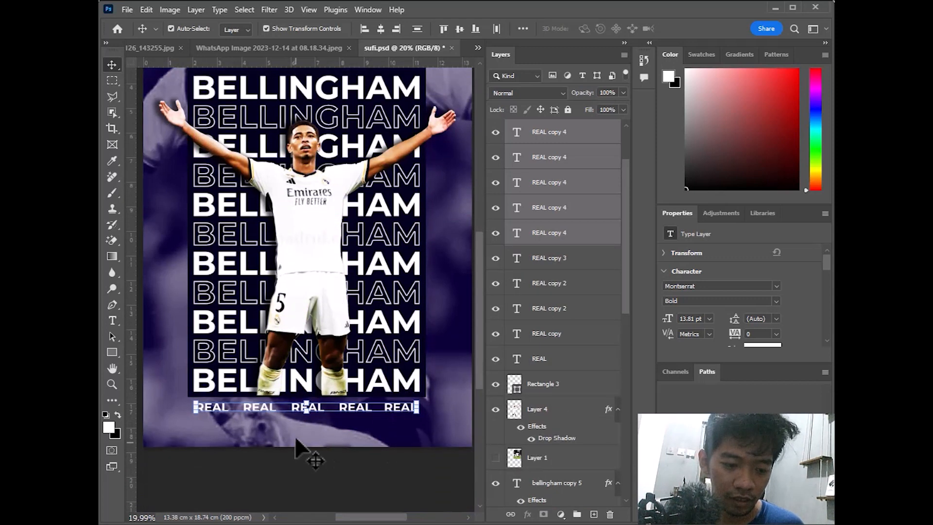
click(277, 423)
click(213, 410)
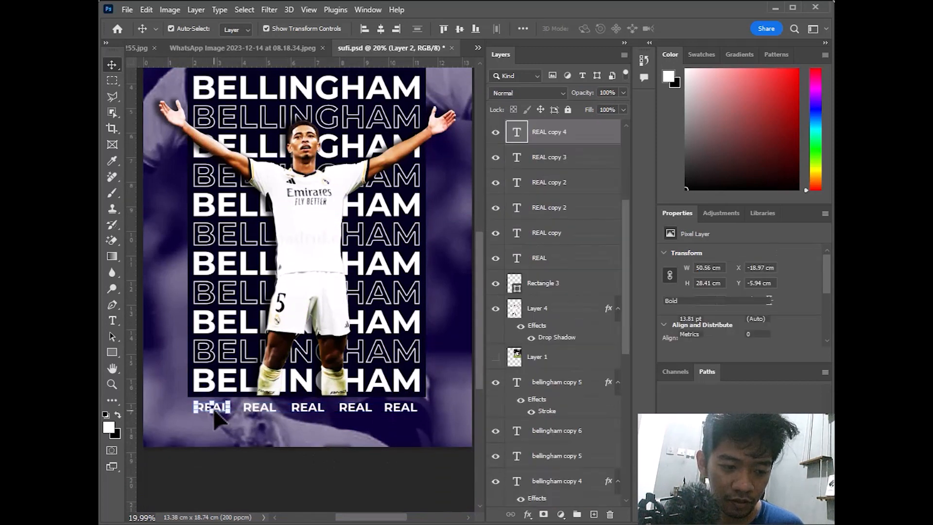
key(ctrl+t)
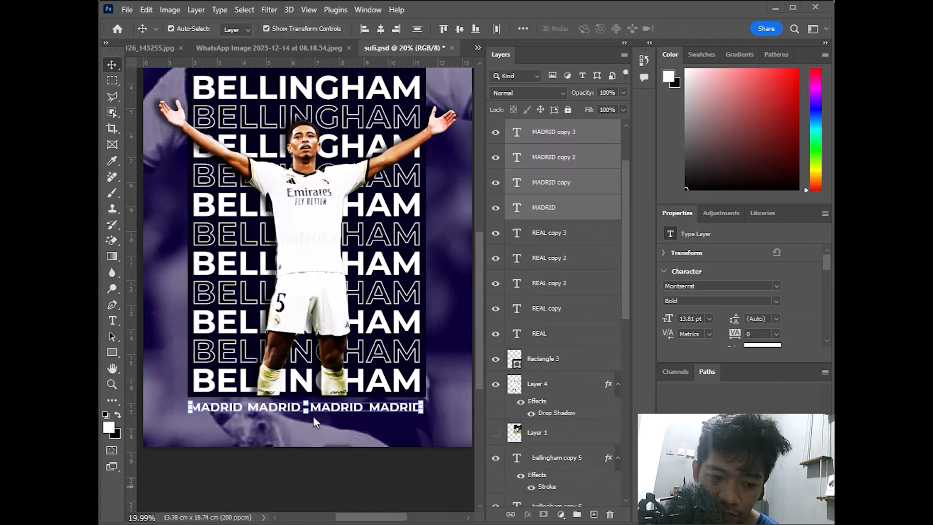
Select the outlined BELLINGHAM copy line, fit the poster on screen, and select the dark panel rectangle
scroll(346, 261, up, 3)
scroll(354, 244, up, 1)
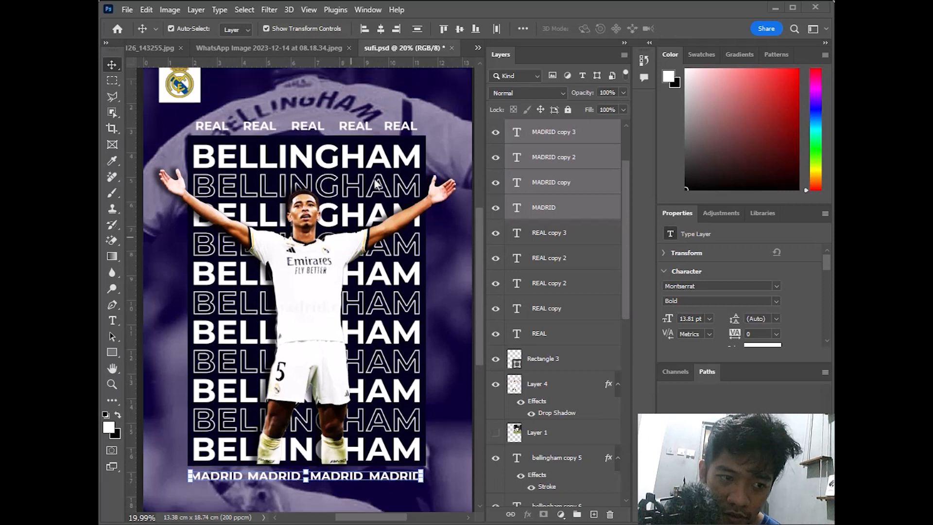
scroll(379, 199, up, 2)
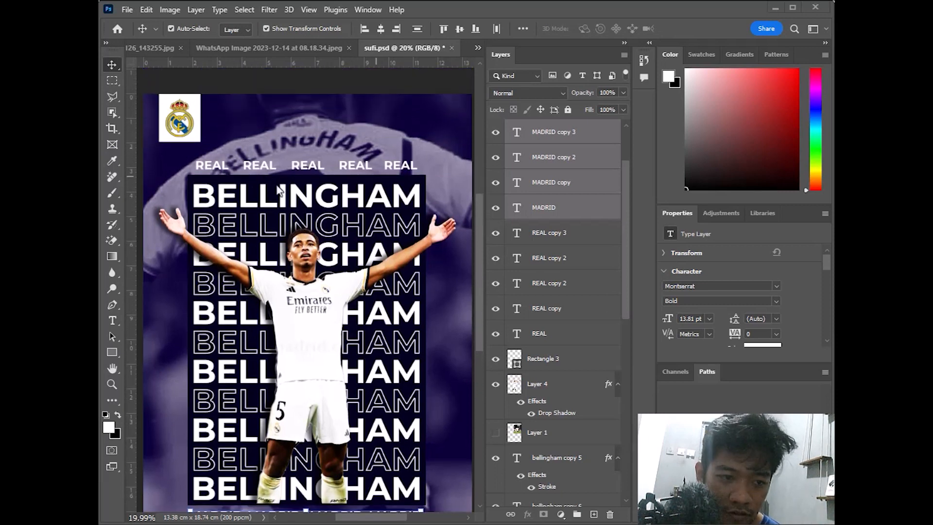
scroll(361, 196, up, 2)
scroll(361, 197, down, 2)
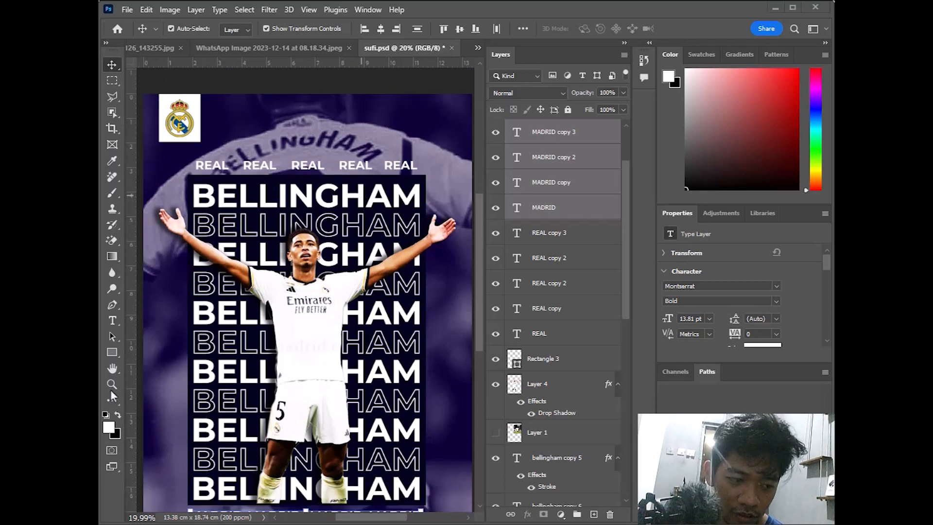
right_click(232, 236)
click(249, 245)
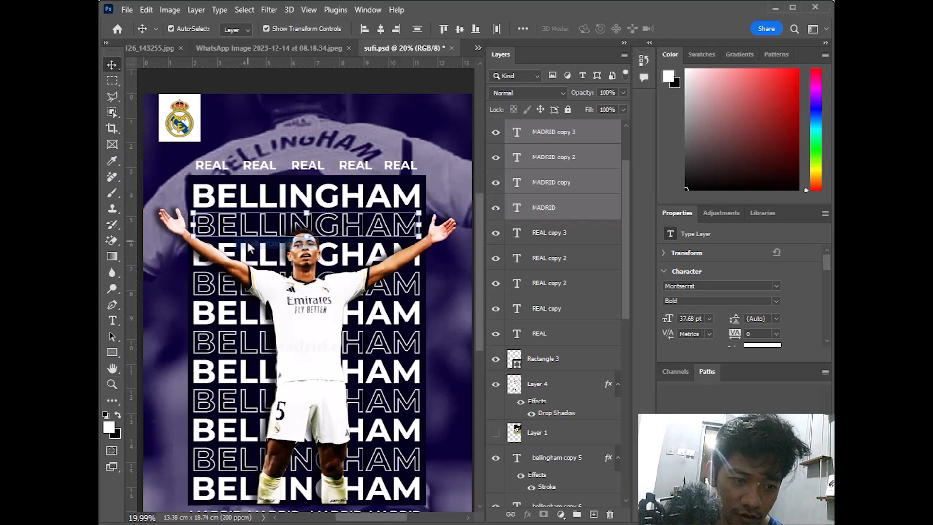
click(112, 384)
right_click(333, 241)
click(343, 246)
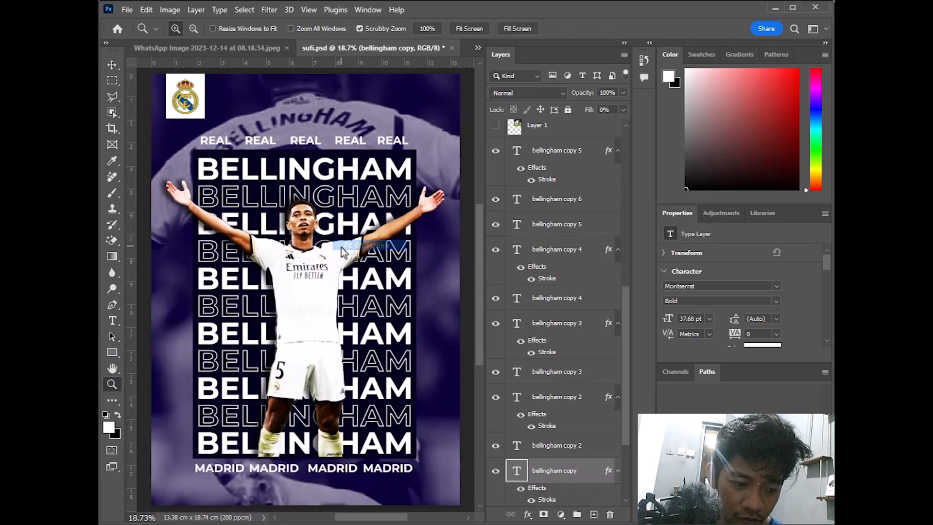
click(112, 65)
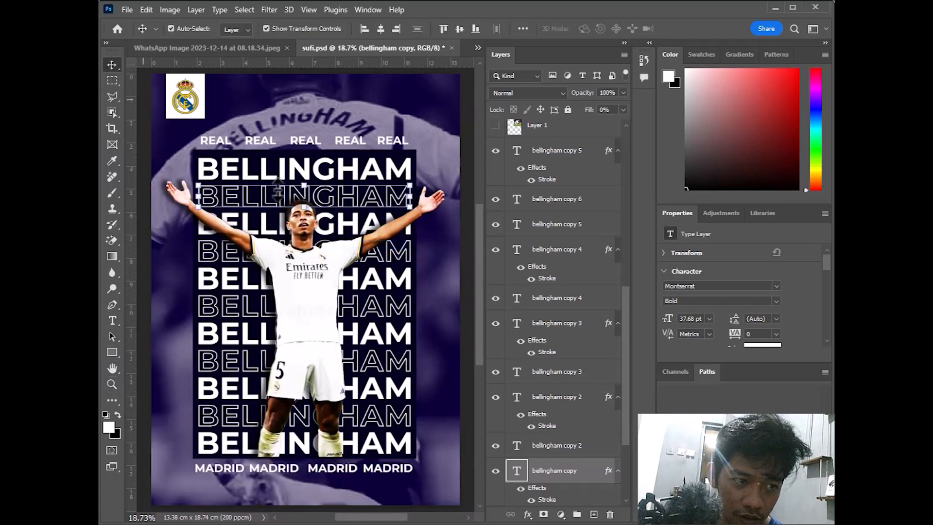
click(403, 311)
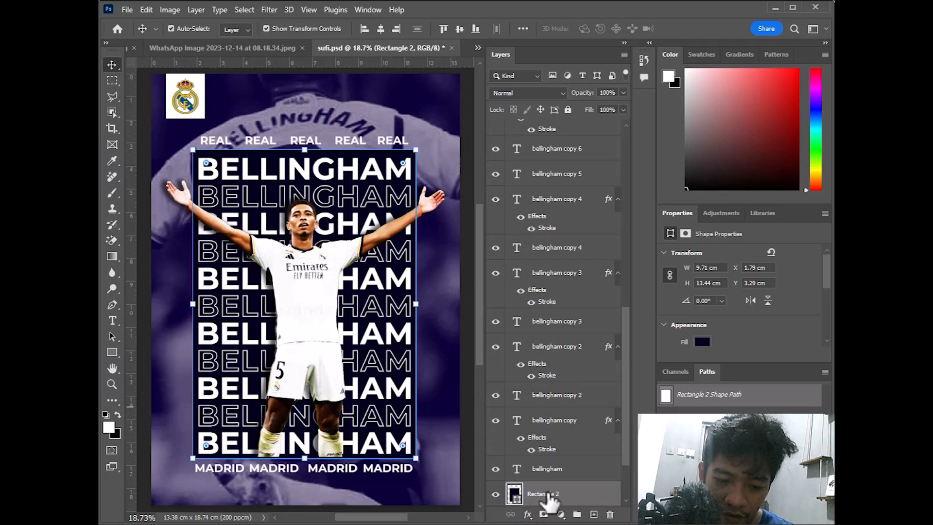
Duplicate the dark panel rectangle and nudge the original three steps right and two down
key(ctrl+j)
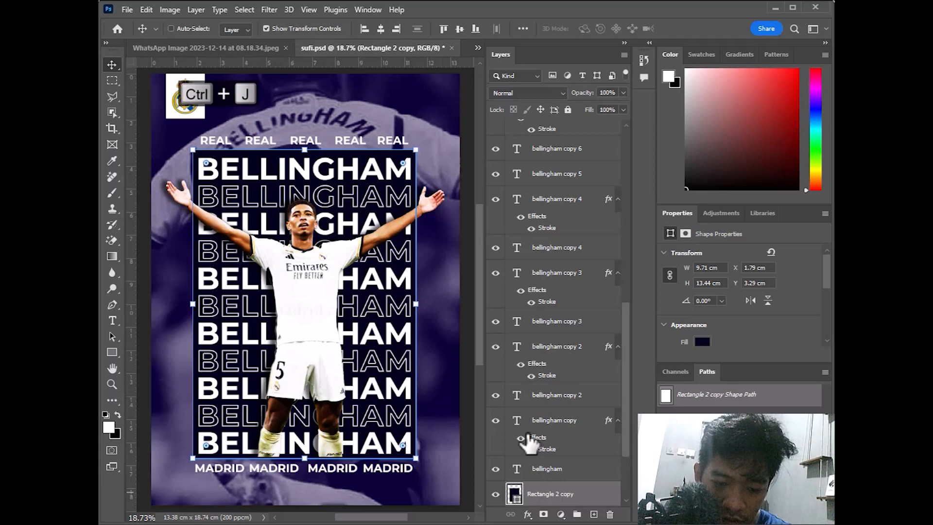
scroll(532, 442, down, 2)
click(530, 419)
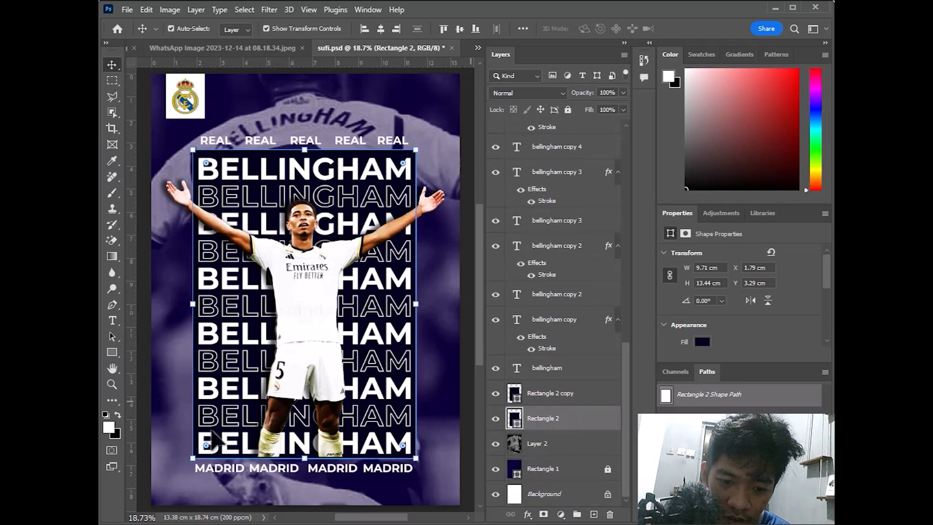
key(Right)
key(Right)
key(Right)
key(Right)
key(Right)
key(Right)
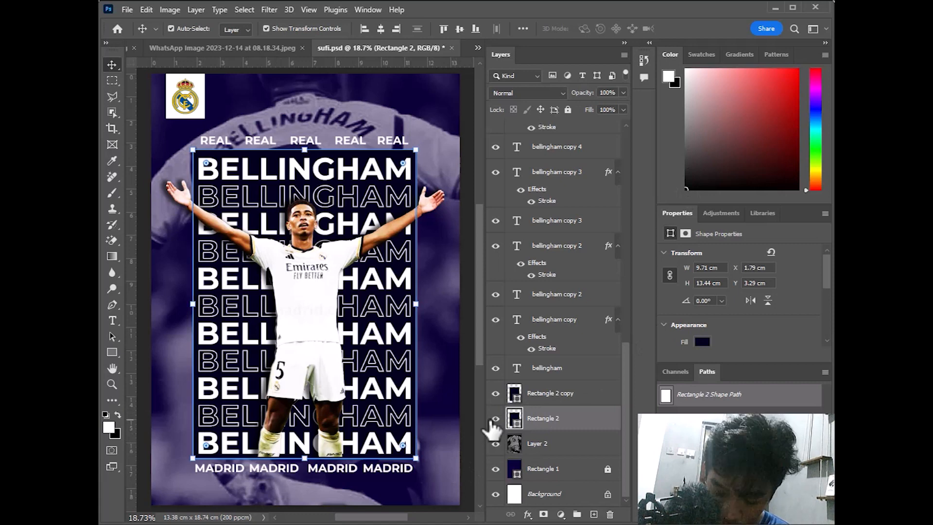
key(Right)
key(Right)
key(Right)
key(Right)
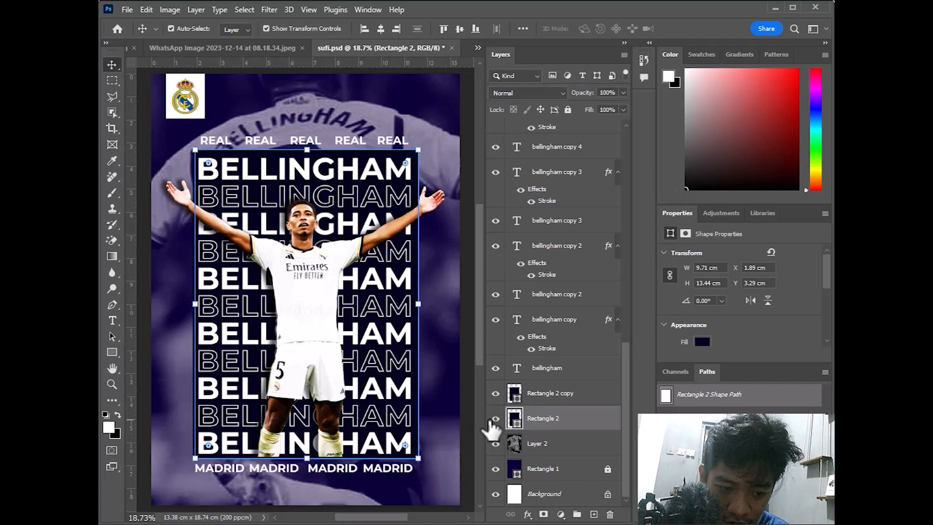
key(Right)
key(Right)
key(Right)
key(Right)
key(Right)
key(Right)
key(Down)
key(Down)
key(Down)
key(Down)
key(Down)
key(Down)
key(Down)
key(Down)
key(Down)
key(Down)
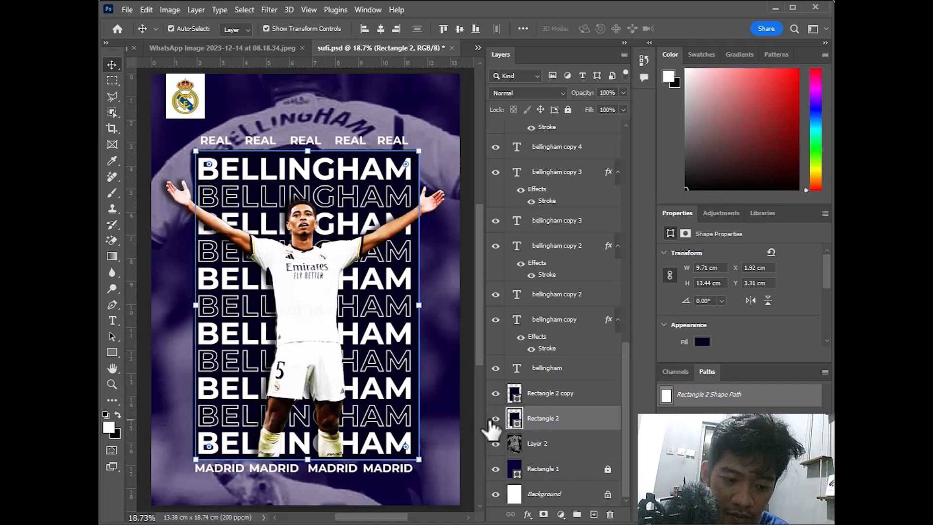
key(Down)
key(Down)
key(Down)
key(Down)
key(Down)
key(Down)
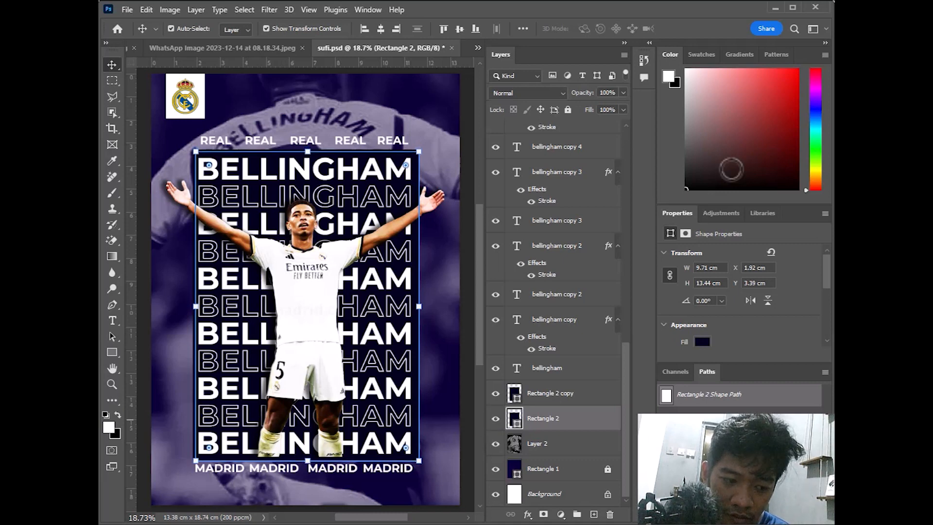
Lower the opacity of the offset original panel
click(623, 92)
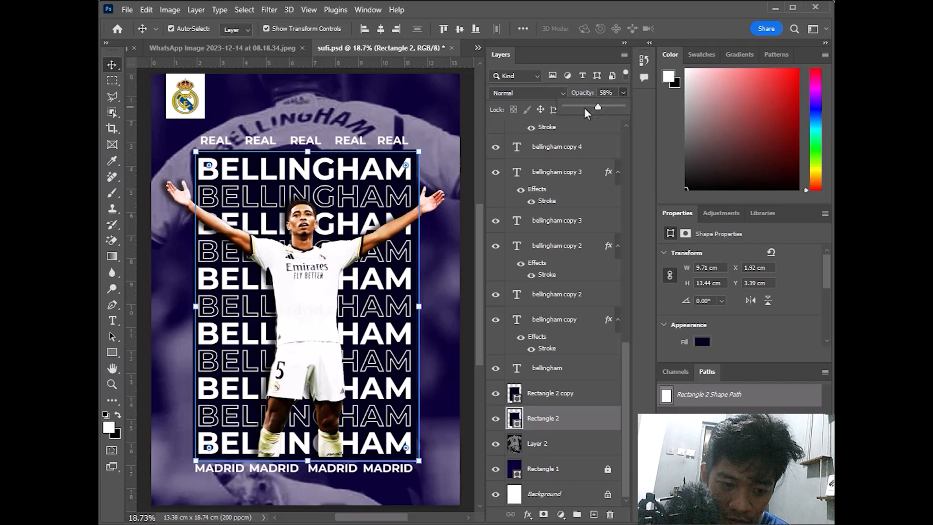
click(109, 66)
click(445, 412)
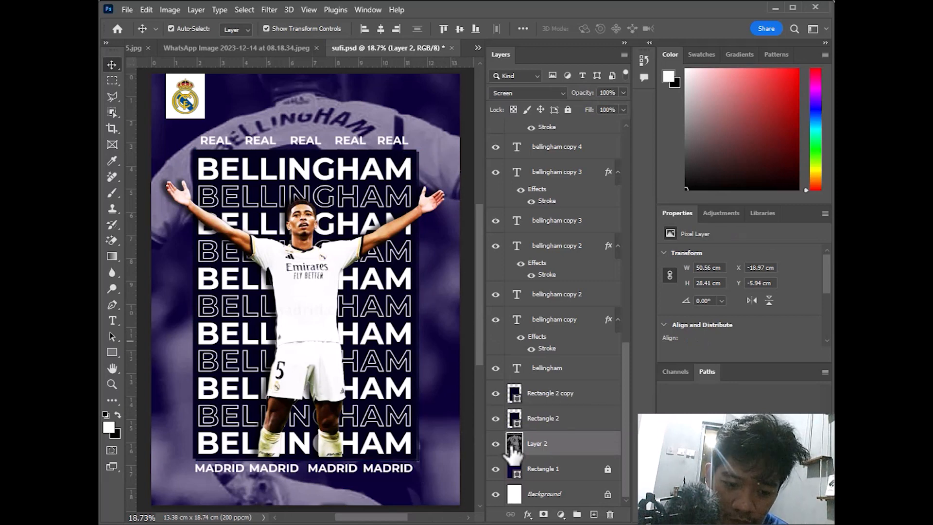
Hide Rectangle 2 and bring up layer effects for Rectangle 2 copy
click(496, 419)
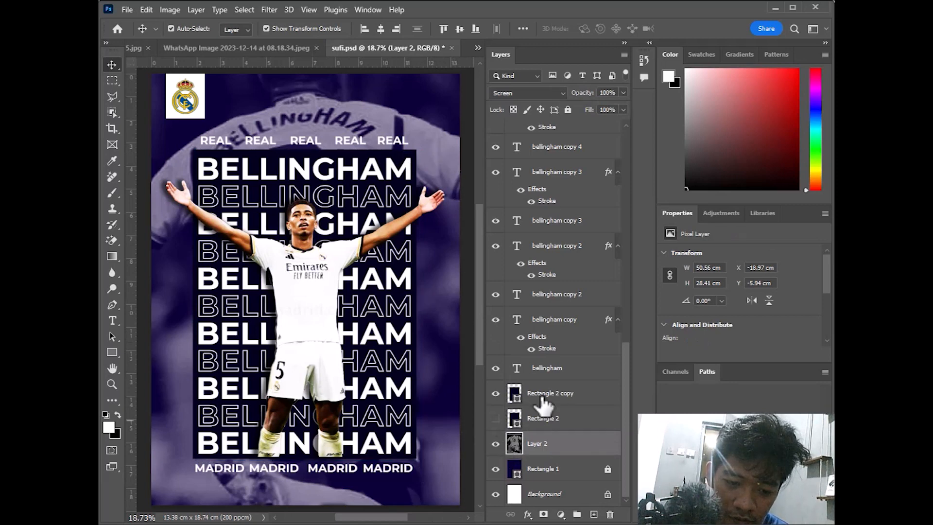
click(543, 400)
click(528, 514)
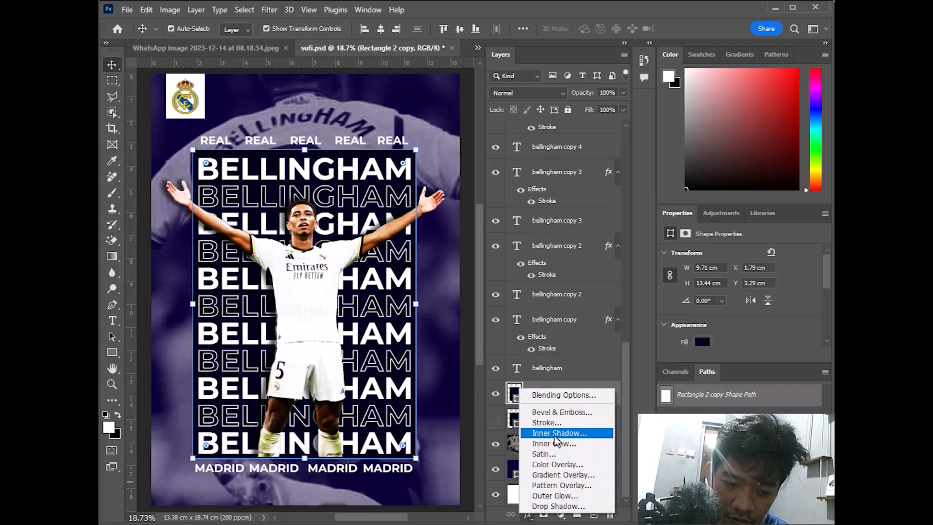
Apply a Drop Shadow to the Rectangle 2 copy panel and confirm the Layer Style
click(564, 506)
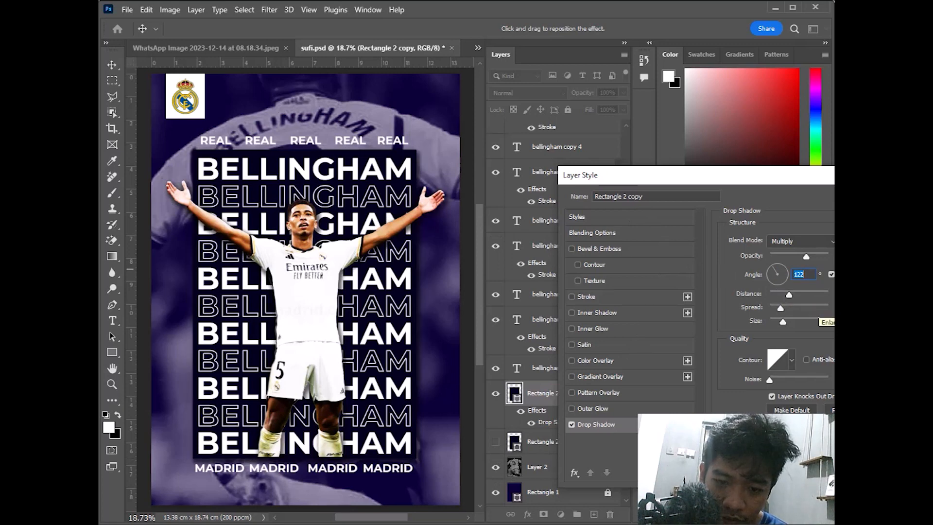
key(Return)
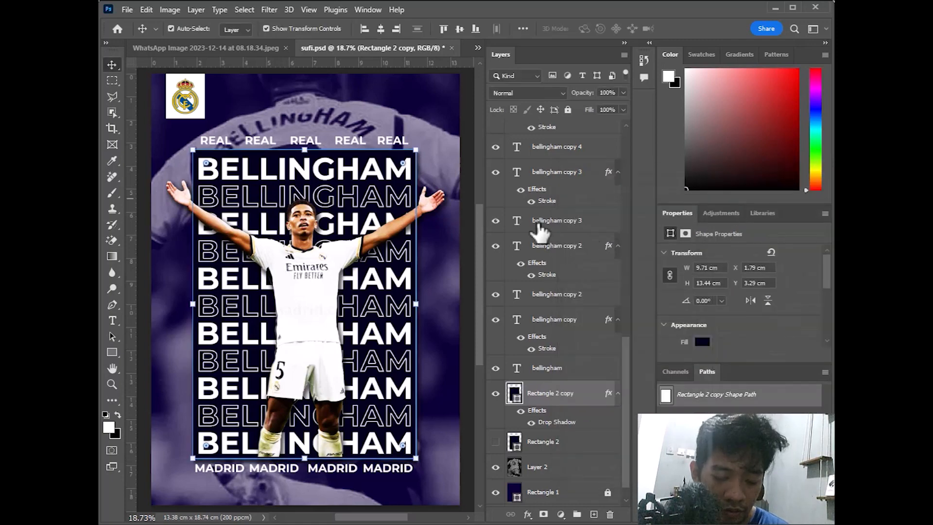
scroll(425, 276, up, 3)
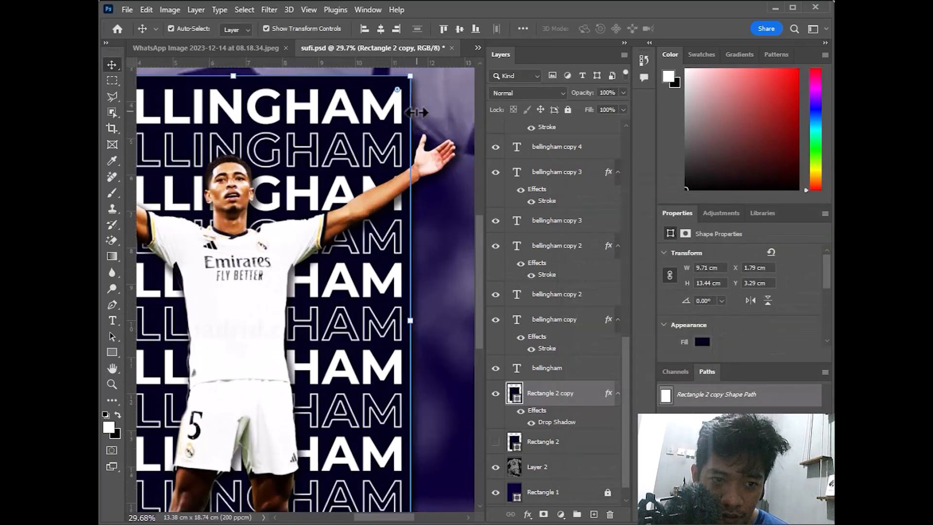
scroll(417, 112, down, 4)
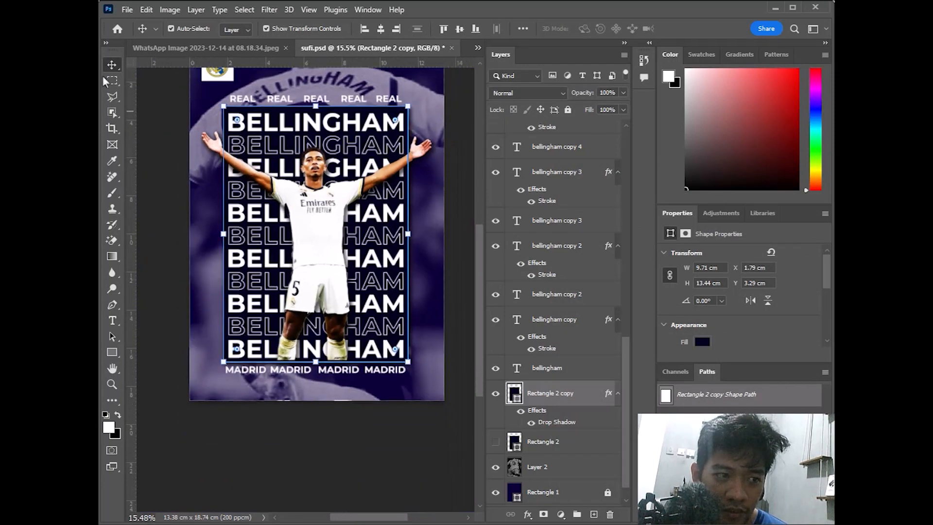
Fit the whole poster on screen with the Zoom tool
click(115, 383)
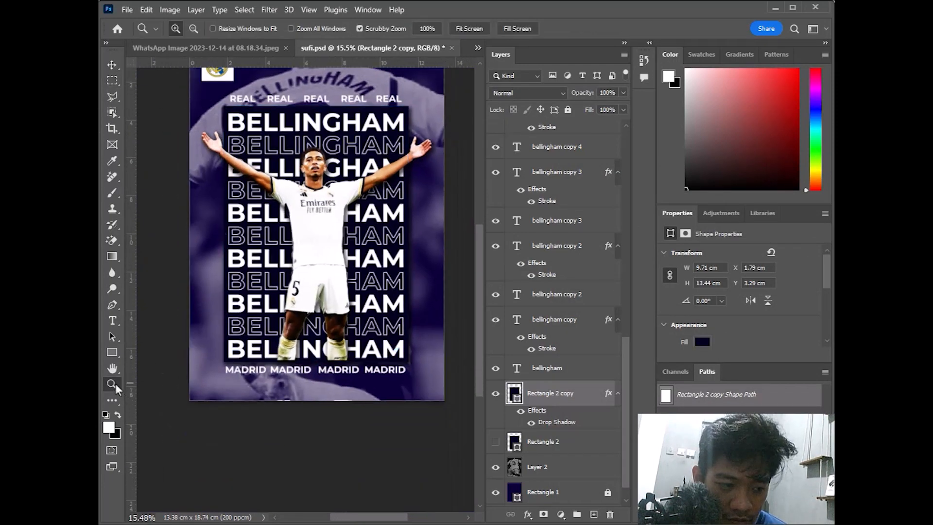
right_click(363, 263)
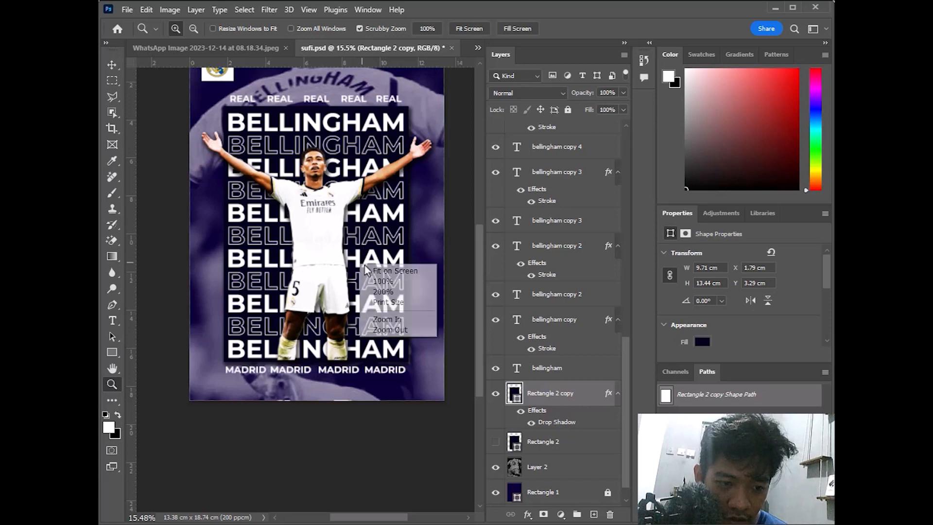
click(377, 271)
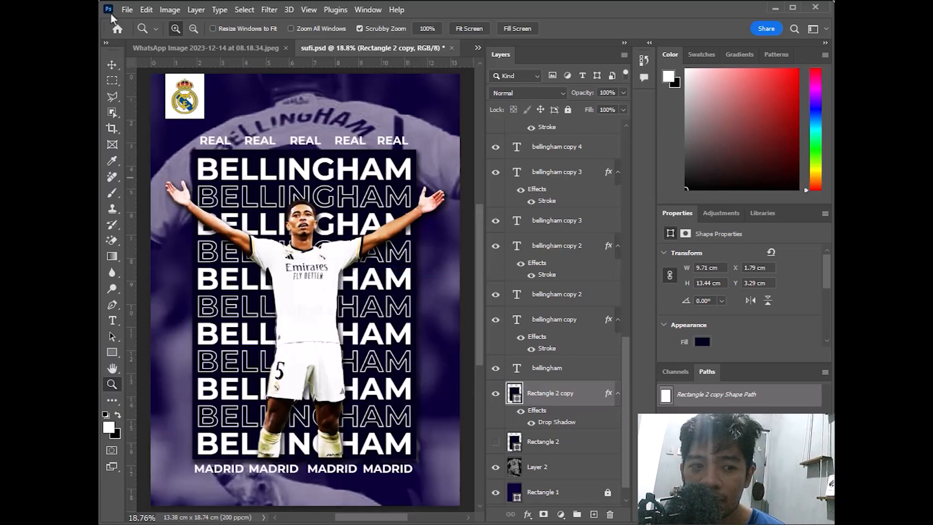
click(112, 320)
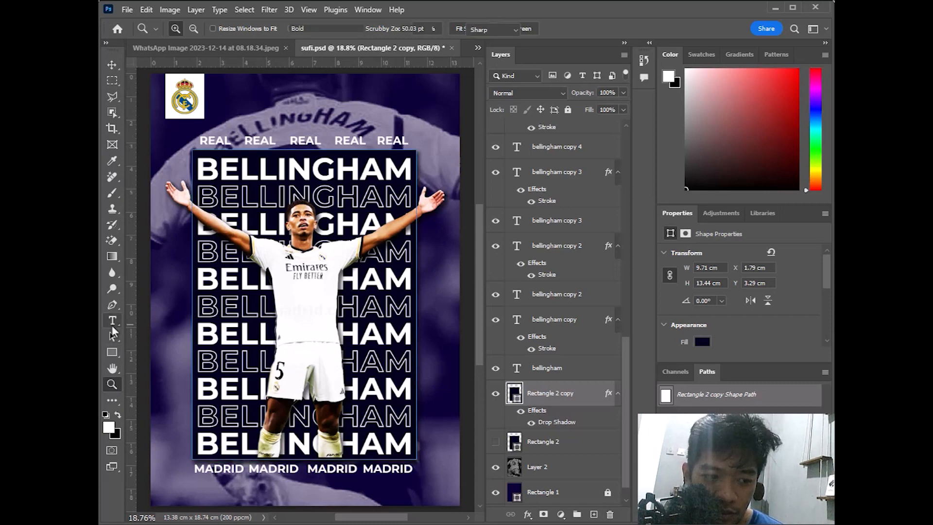
click(278, 493)
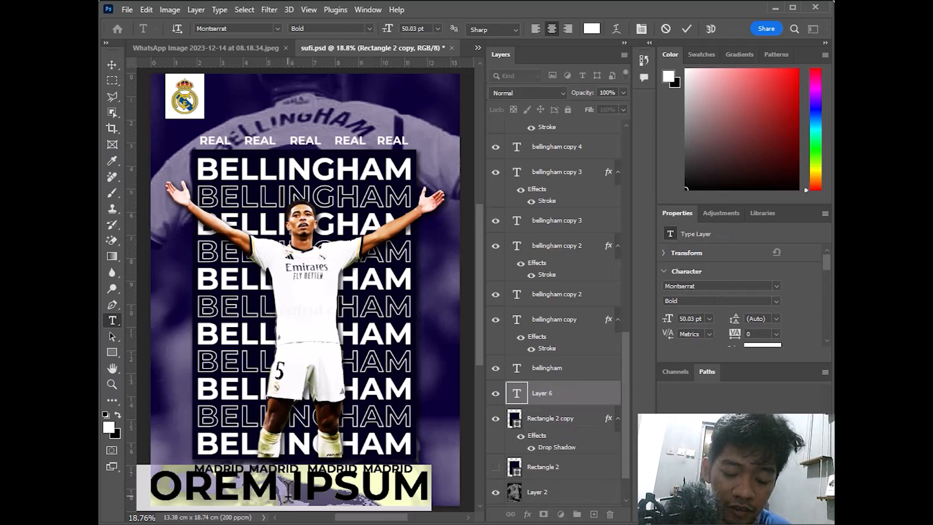
text(@)
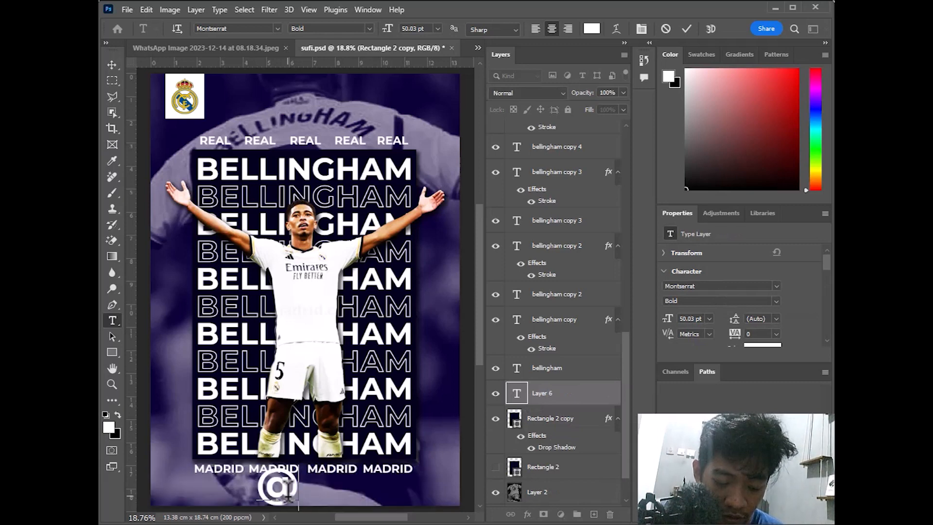
scroll(708, 313, down, 5)
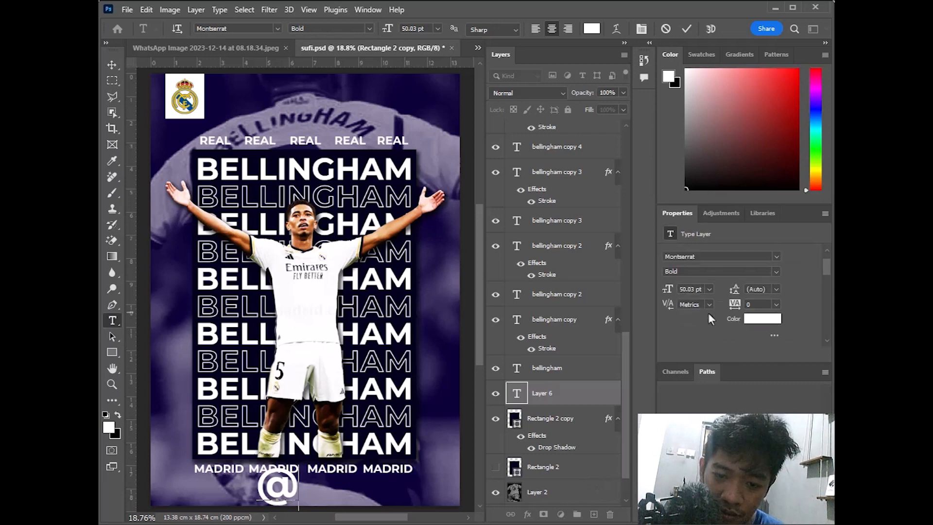
scroll(703, 314, down, 2)
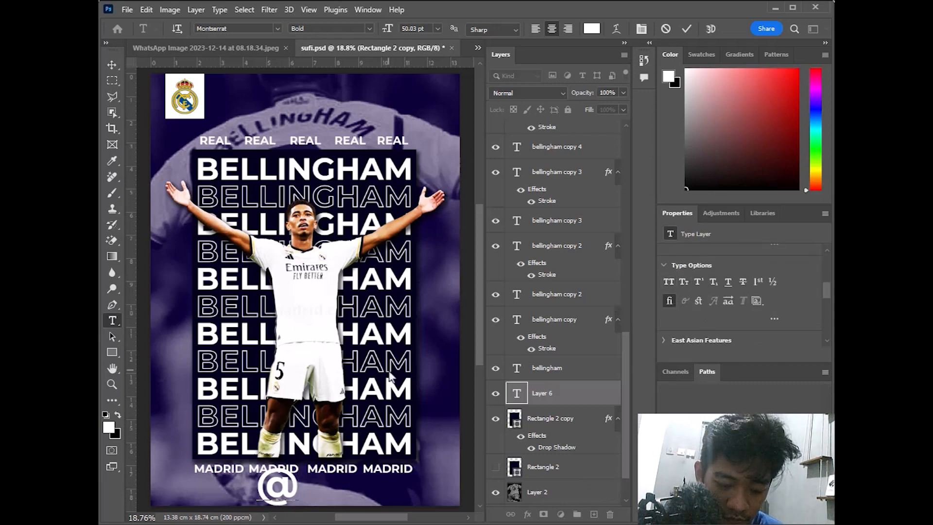
text(AR)
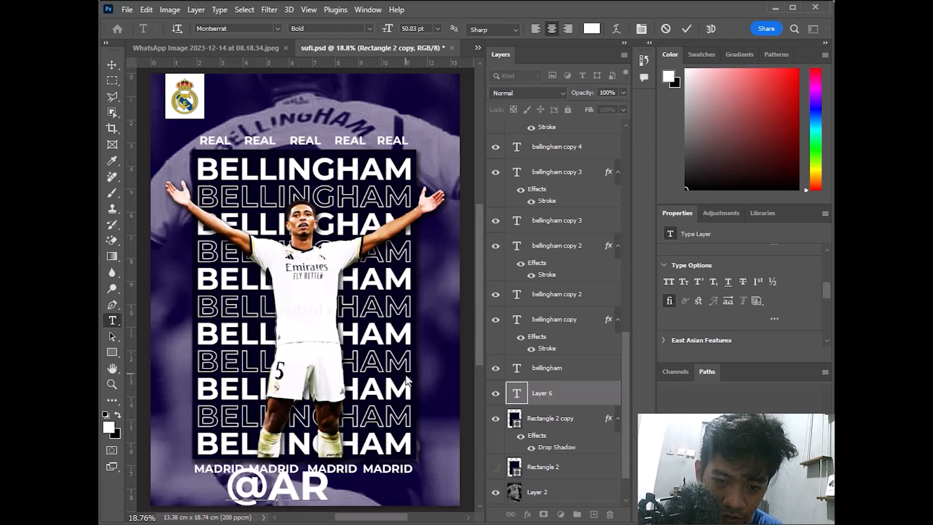
text(I)
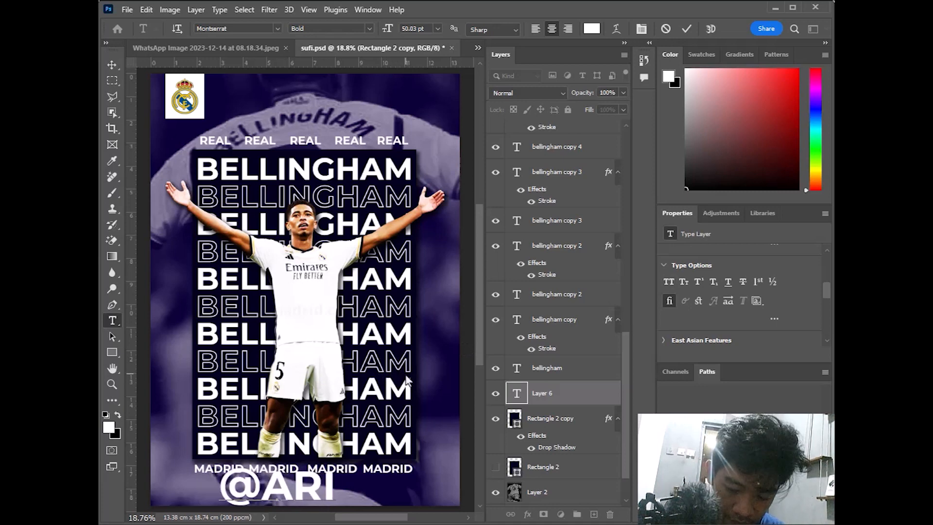
key(BackSpace)
key(BackSpace)
key(BackSpace)
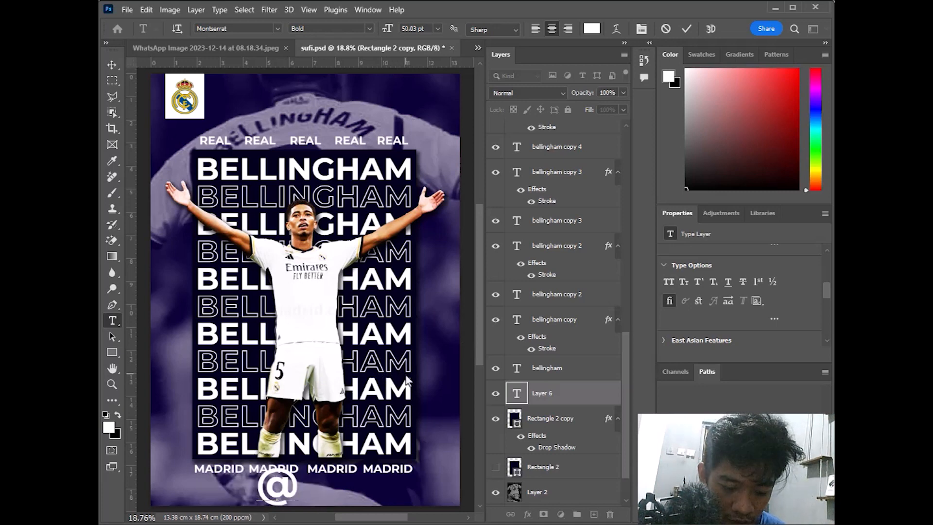
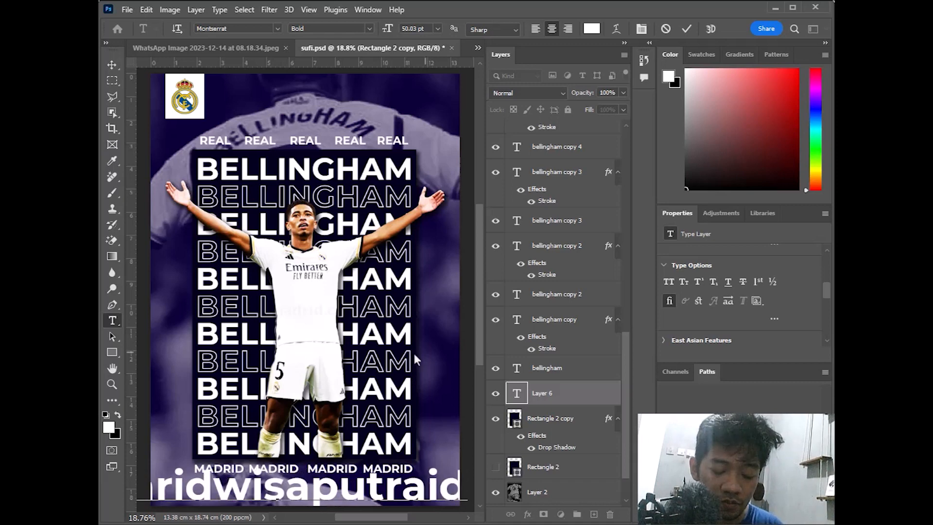
Shrink the whole credit text to 9 pt and commit it
key(ctrl+a)
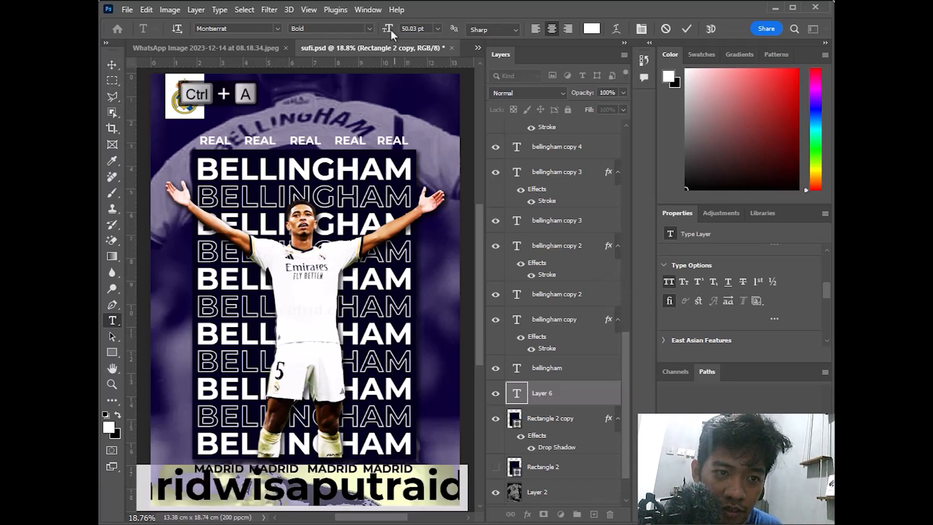
drag(390, 30, 365, 32)
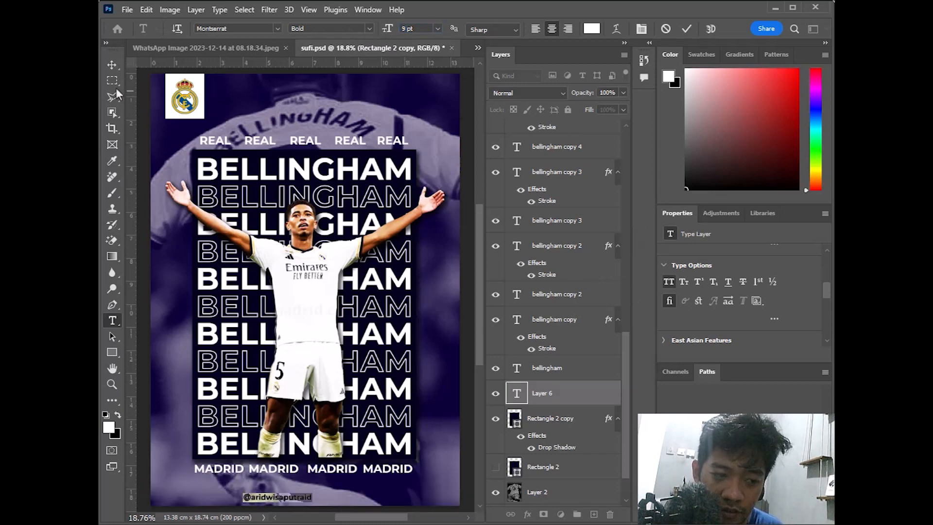
click(111, 65)
scroll(701, 265, down, 3)
scroll(705, 269, up, 5)
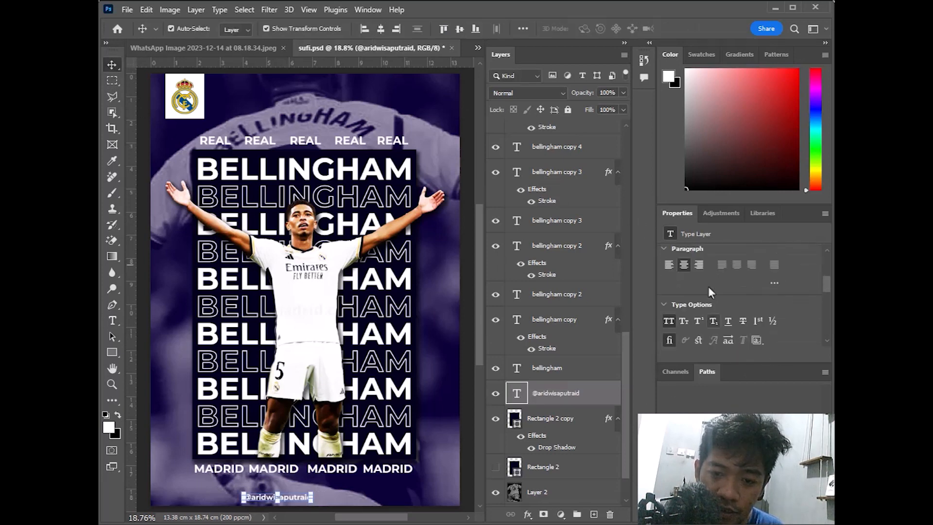
scroll(707, 288, up, 2)
Set the credit to Montserrat Medium Italic and centre it horizontally on the poster
click(772, 285)
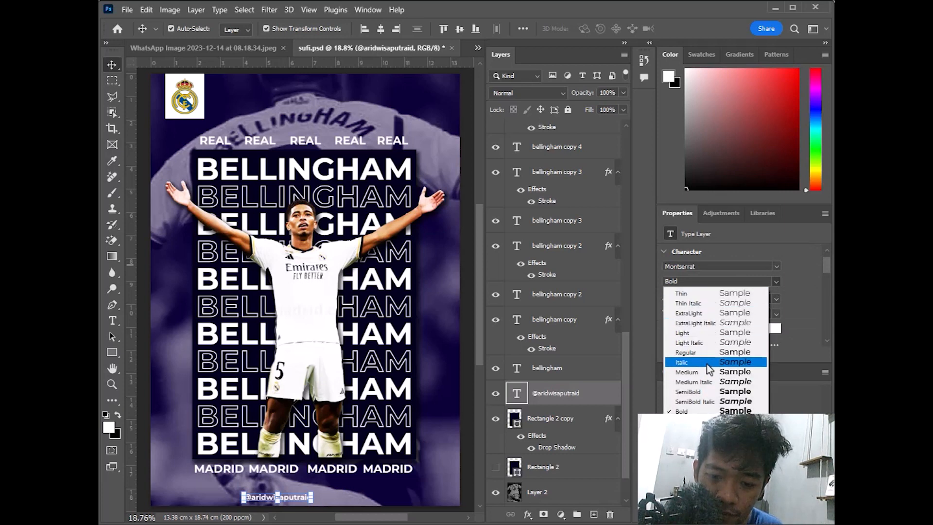
click(707, 382)
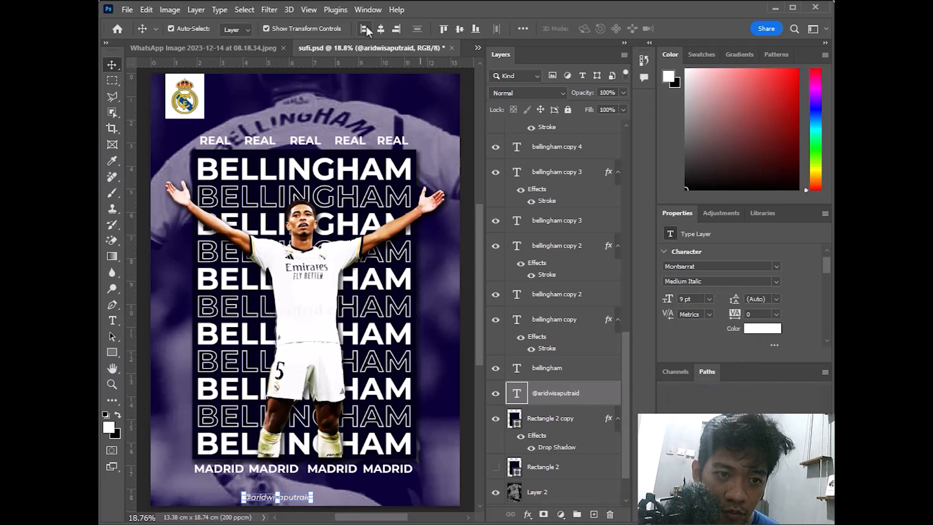
click(383, 31)
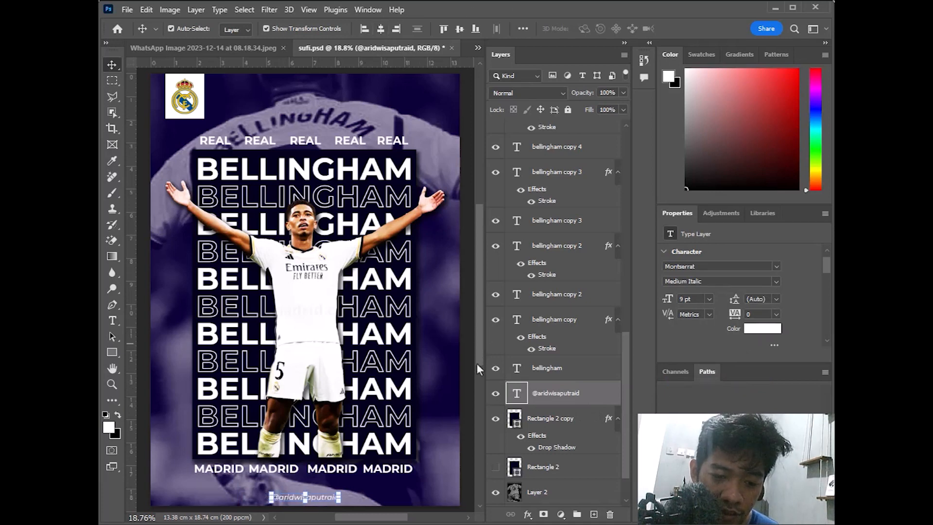
click(474, 386)
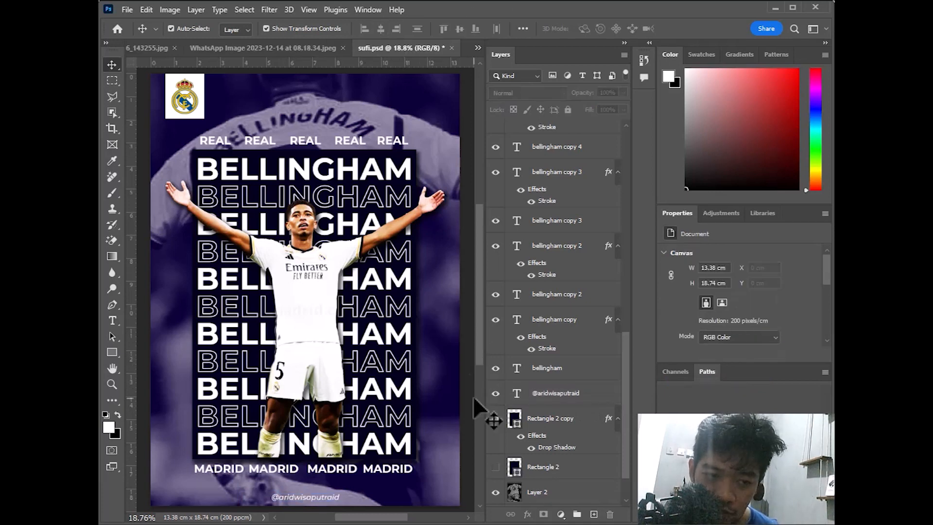